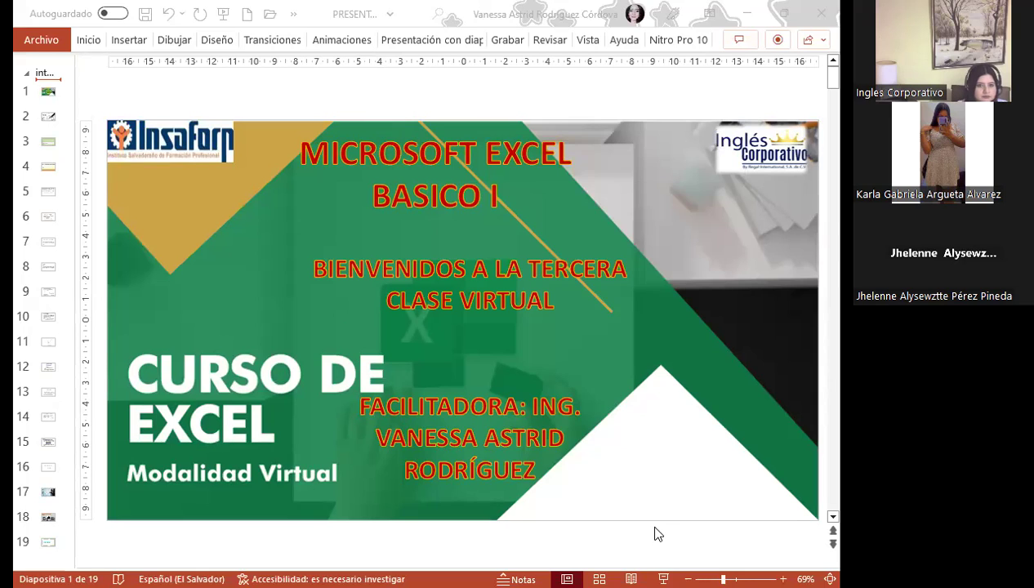
Bring the 'Microsoft Excel Basico I' PowerPoint deck to the front and show its Vista ribbon.
left_click(82, 72)
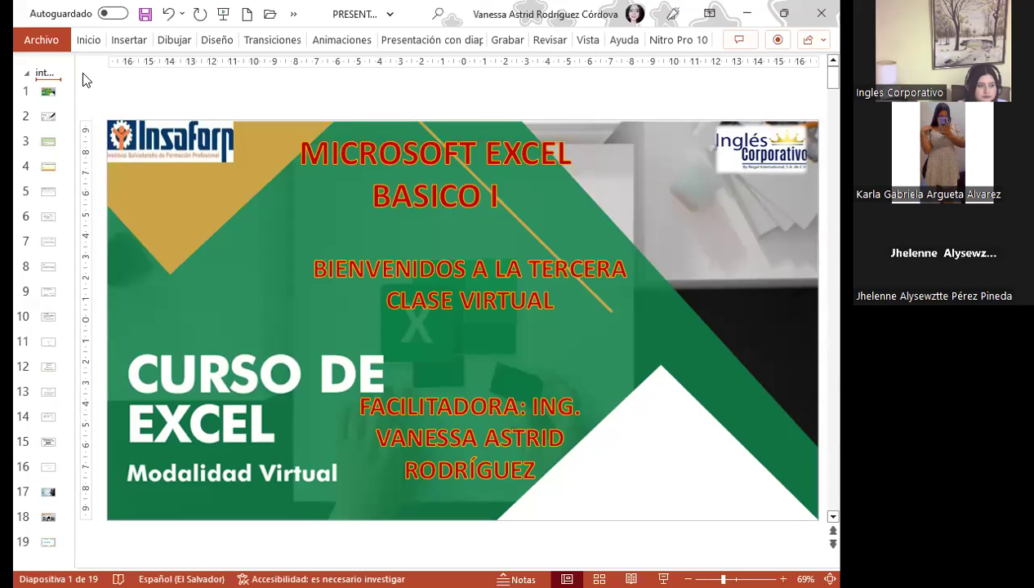
left_click(588, 41)
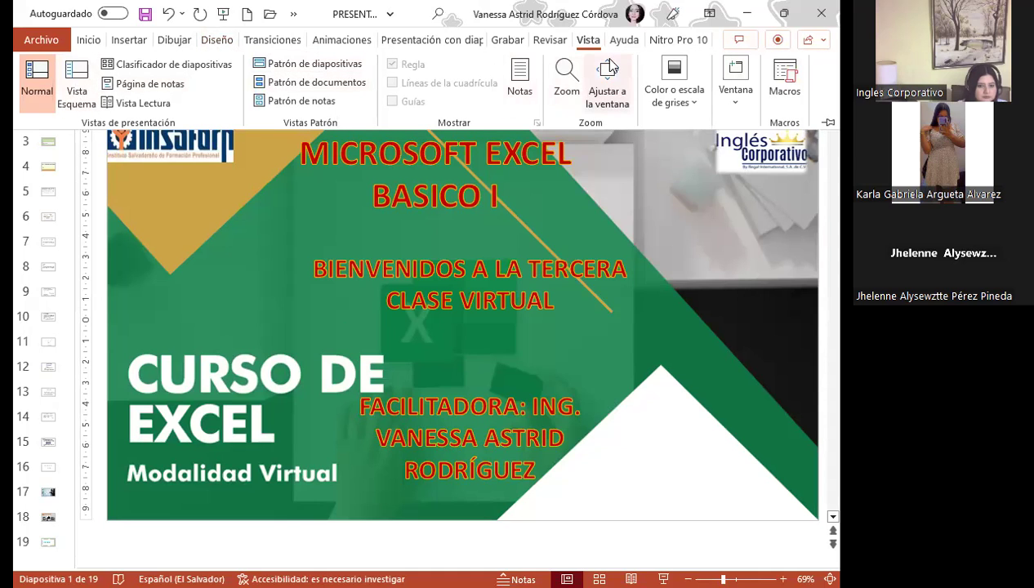
Start the Excel course slideshow from the current title slide.
left_click(432, 40)
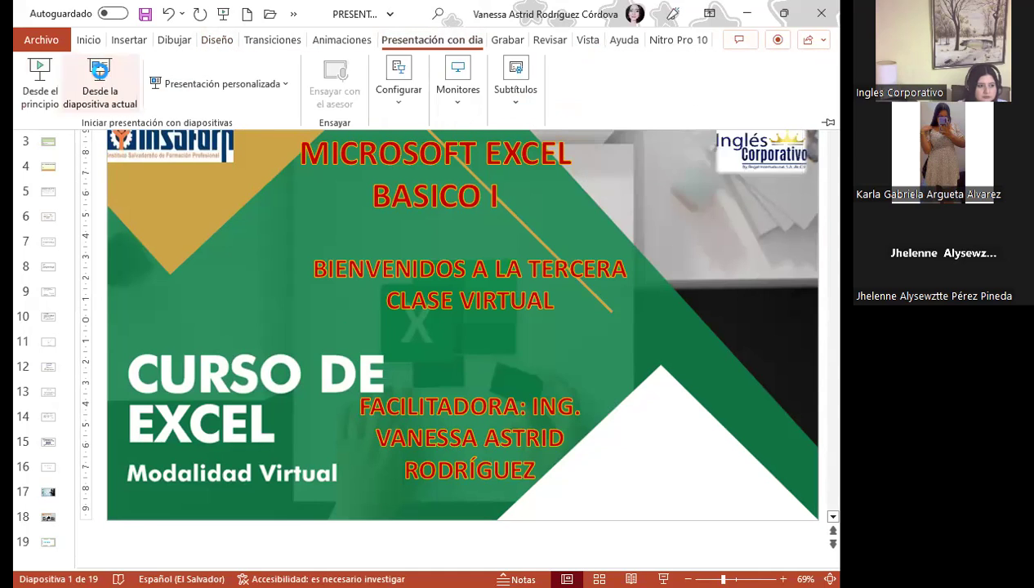
left_click(98, 75)
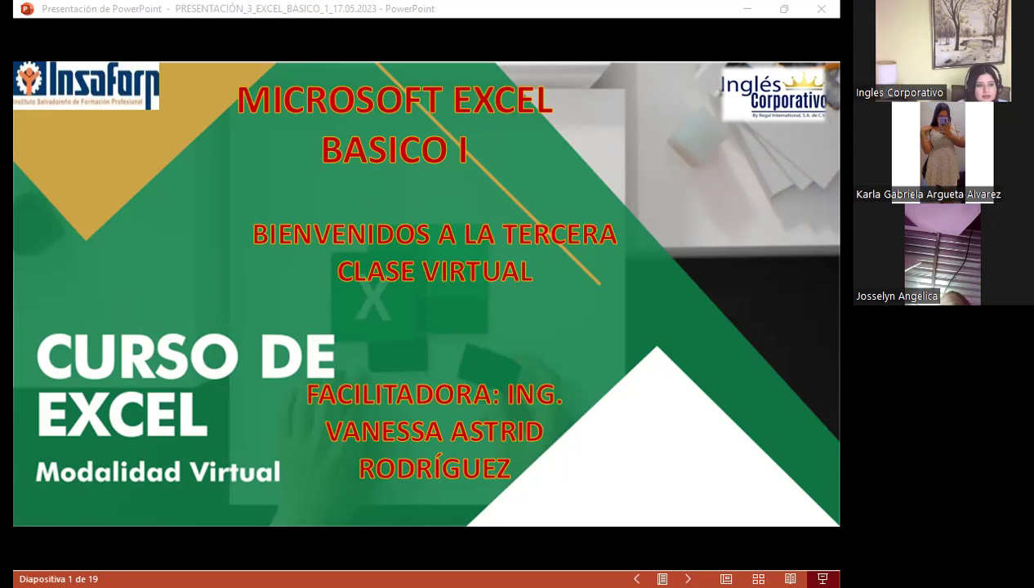
Switch from the slideshow to the Panel de Control dashboard in Firefox with Alt+Tab.
key("alt+Tab")
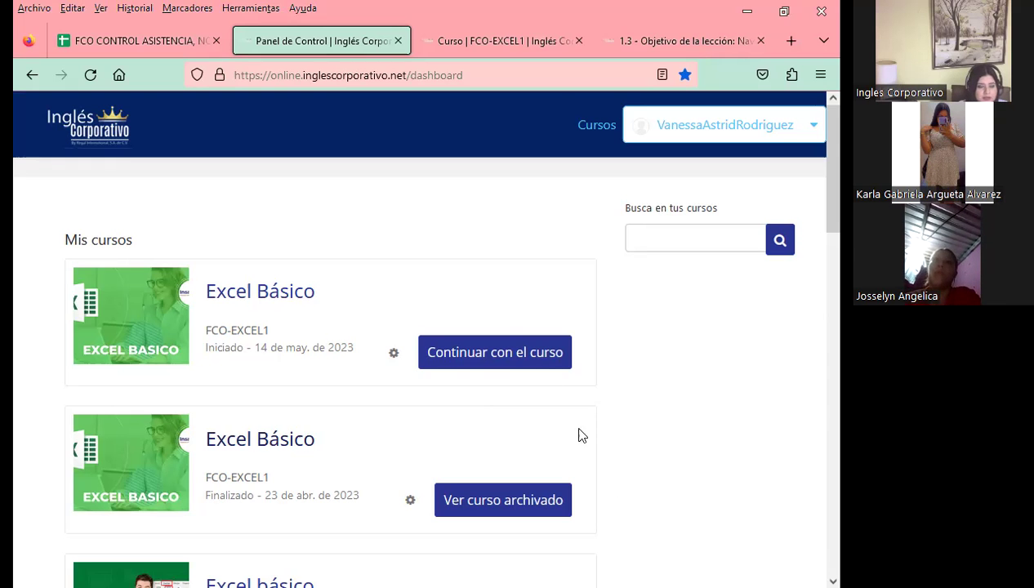
Show the 'Curso | FCO-EXCEL1' outline with Sección 1 and its 3-question homework.
left_click(512, 42)
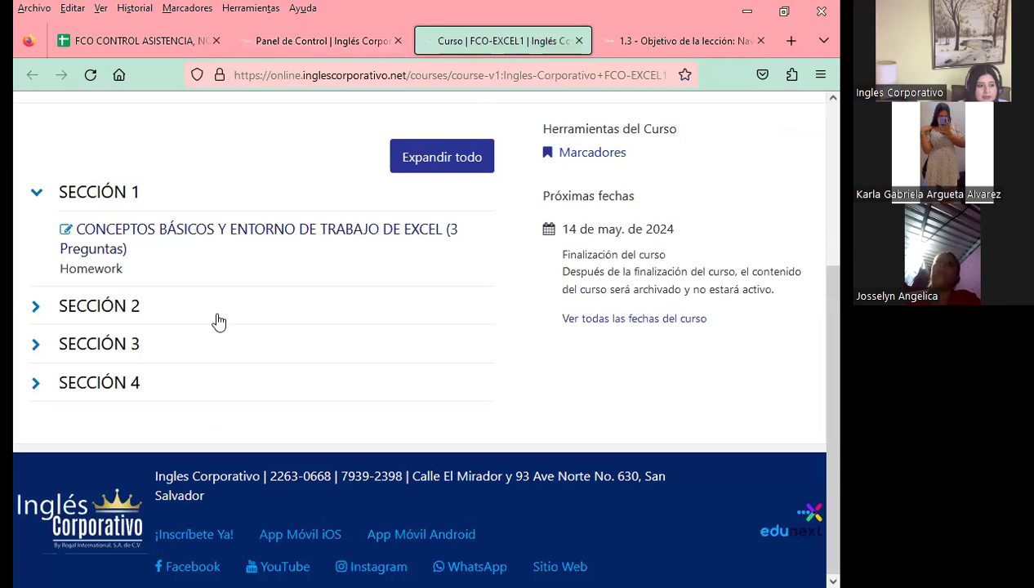
scroll(13, 260, "up", 1)
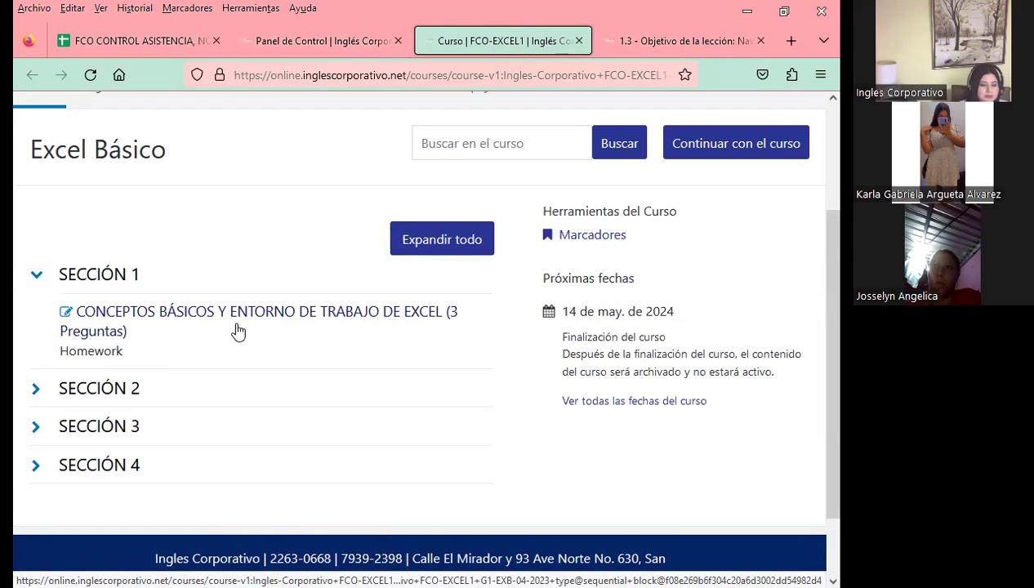
Read lesson 1.3 'Navegación en la hoja de calculo' shortcuts, then return to its objective at the top.
left_click(666, 41)
scroll(353, 330, "up", 5)
scroll(316, 353, "up", 5)
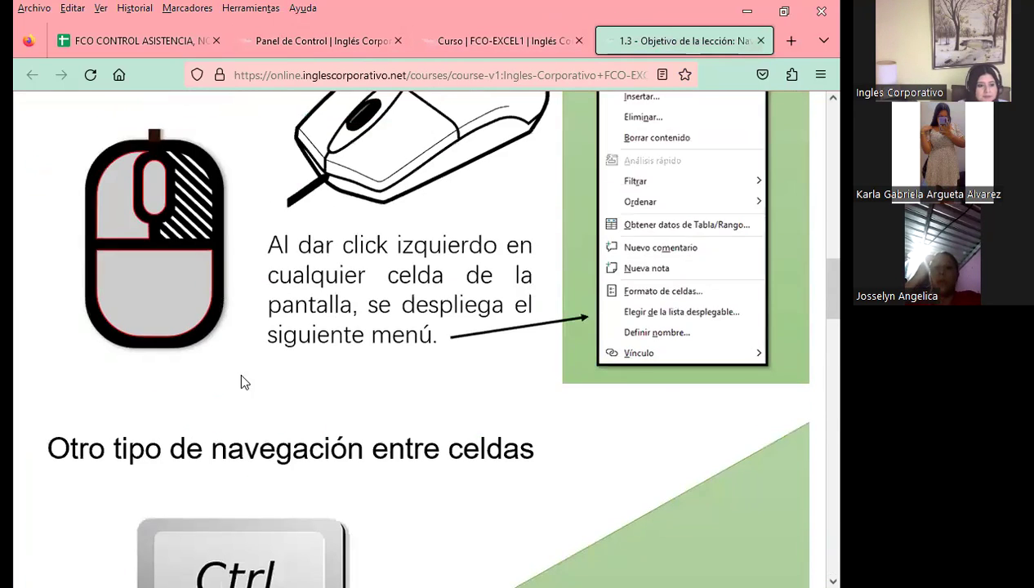
scroll(240, 381, "up", 5)
scroll(233, 400, "up", 4)
scroll(249, 429, "down", 2)
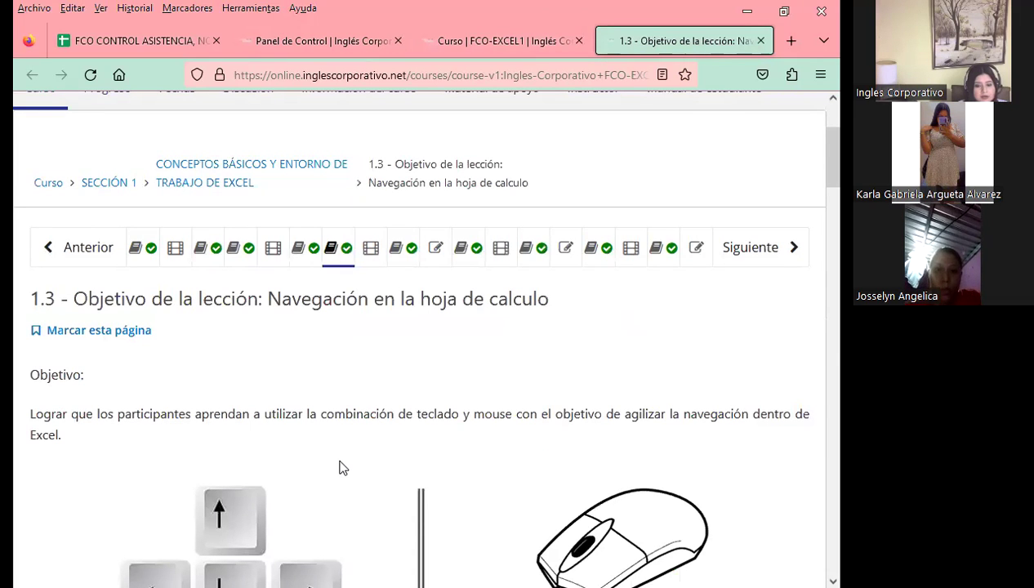
scroll(343, 468, "down", 5)
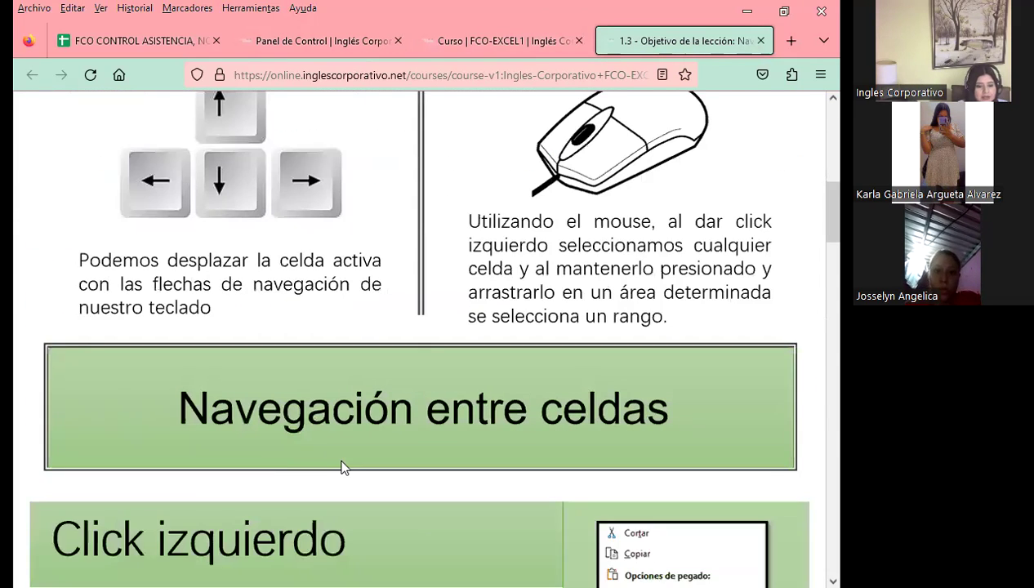
scroll(343, 467, "down", 2)
scroll(343, 466, "down", 6)
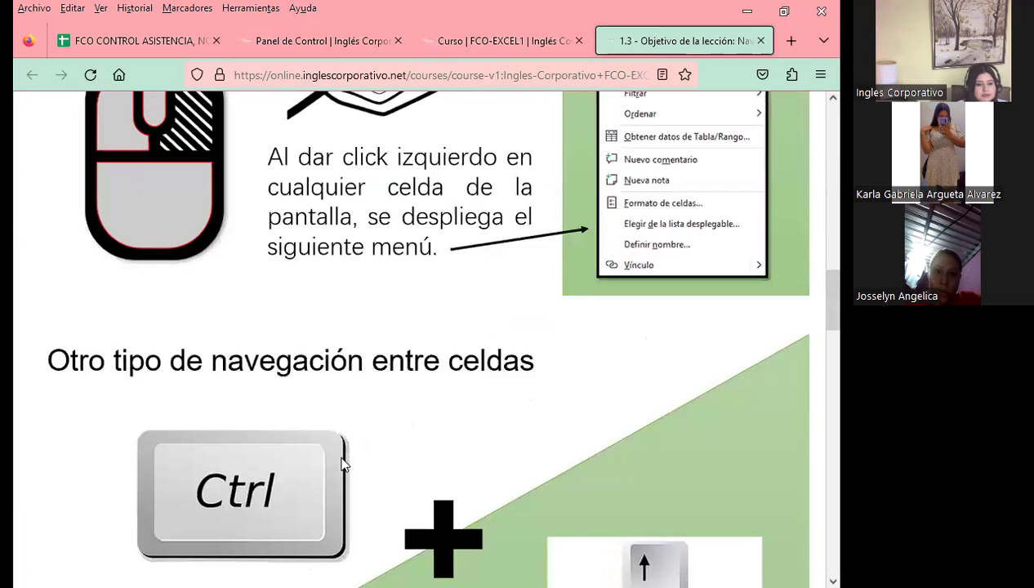
scroll(344, 463, "down", 8)
scroll(344, 464, "down", 3)
scroll(343, 465, "down", 4)
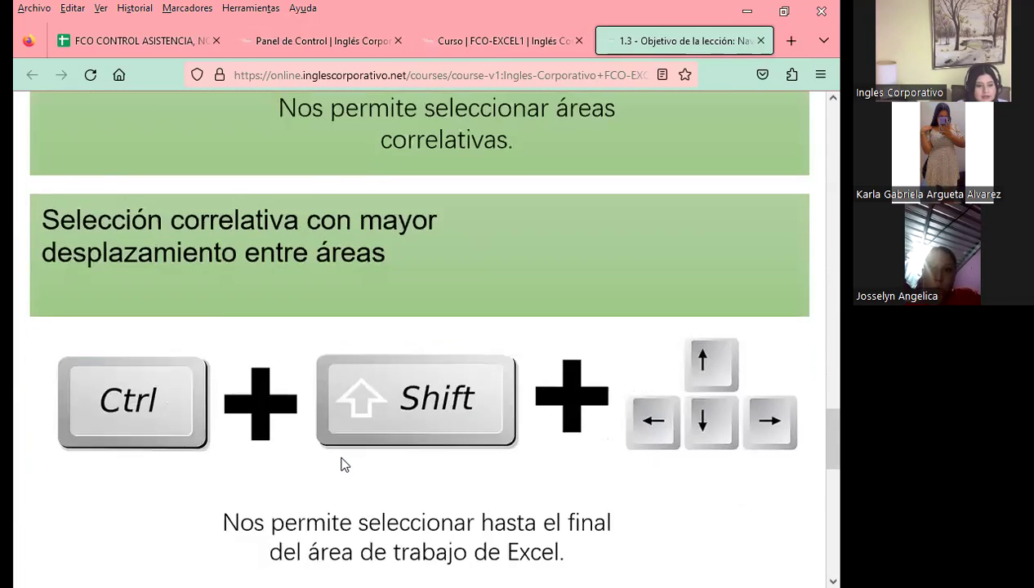
scroll(343, 464, "down", 6)
scroll(343, 464, "down", 3)
scroll(343, 464, "up", 3)
scroll(343, 464, "up", 4)
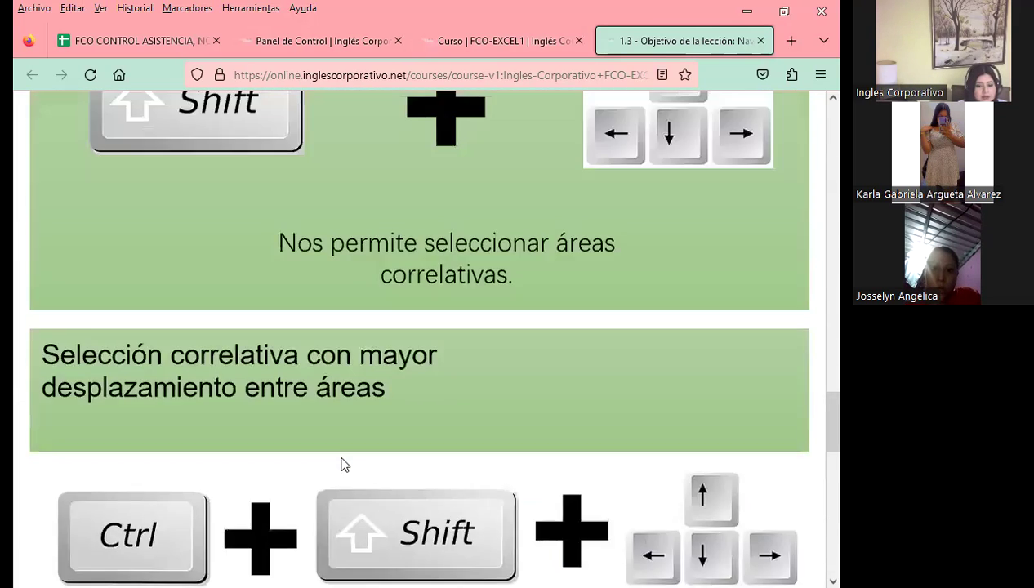
scroll(343, 464, "up", 4)
scroll(343, 464, "up", 4)
scroll(343, 464, "up", 5)
scroll(343, 464, "up", 10)
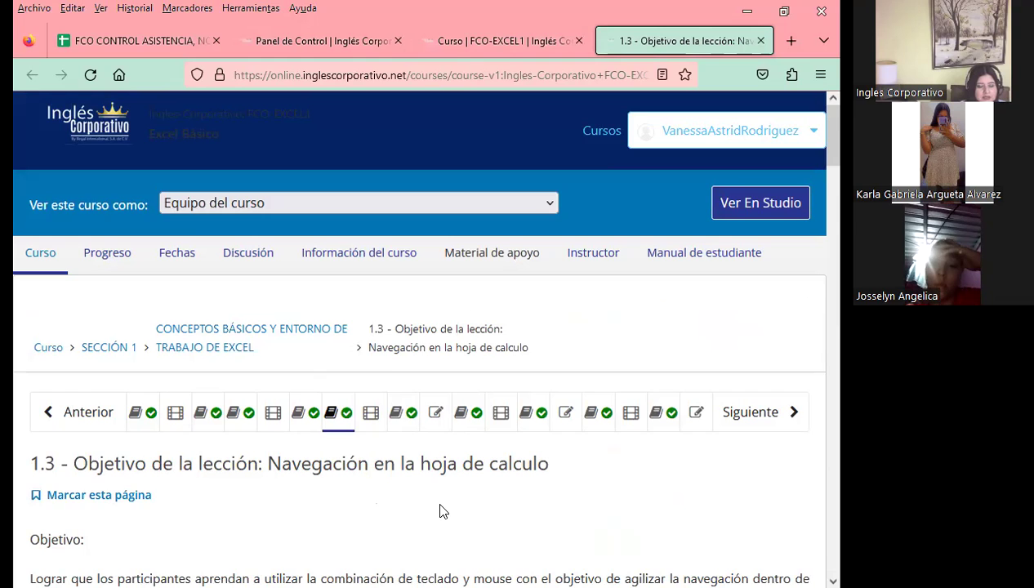
Open 'Foro de discusión y preguntas clase #3' and read its Ctrl/Shift click question.
scroll(430, 502, "down", 4)
scroll(409, 438, "up", 3)
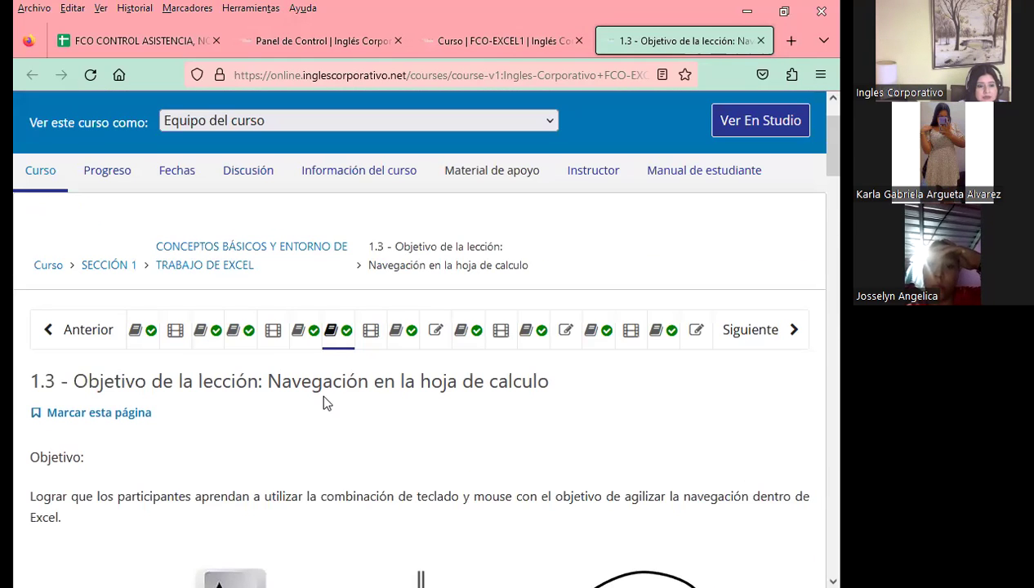
left_click(397, 333)
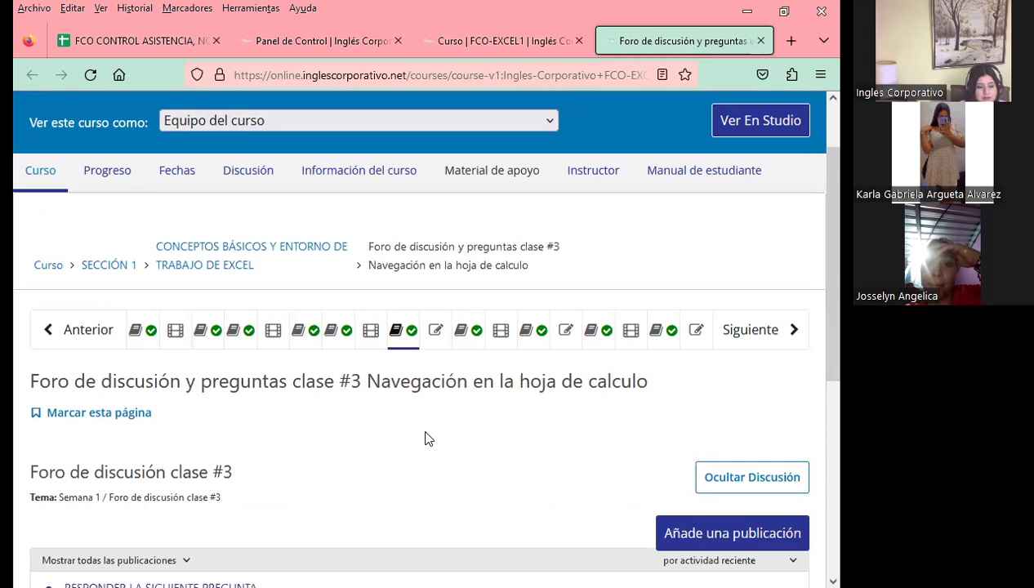
scroll(425, 439, "down", 2)
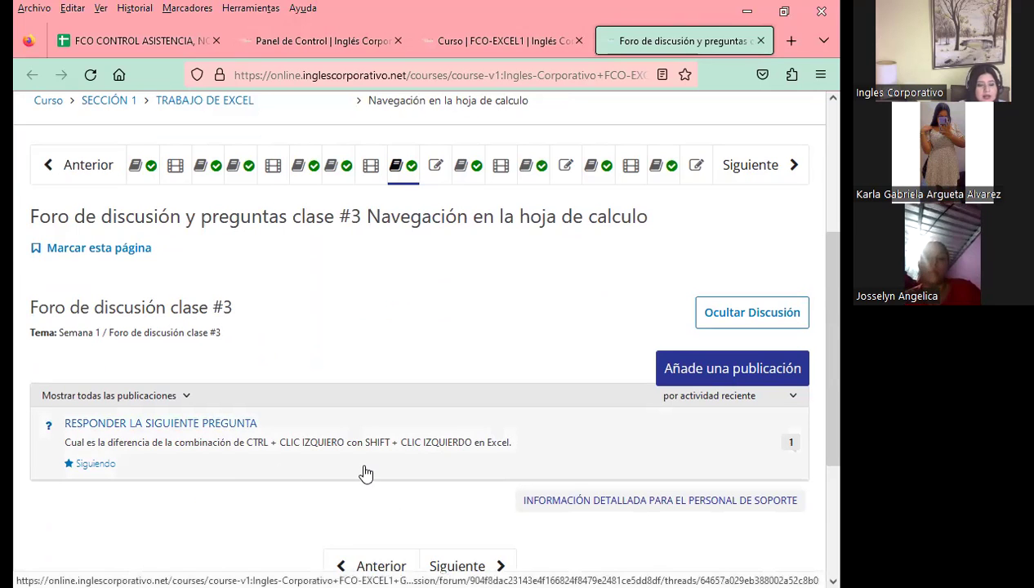
scroll(466, 379, "up", 3)
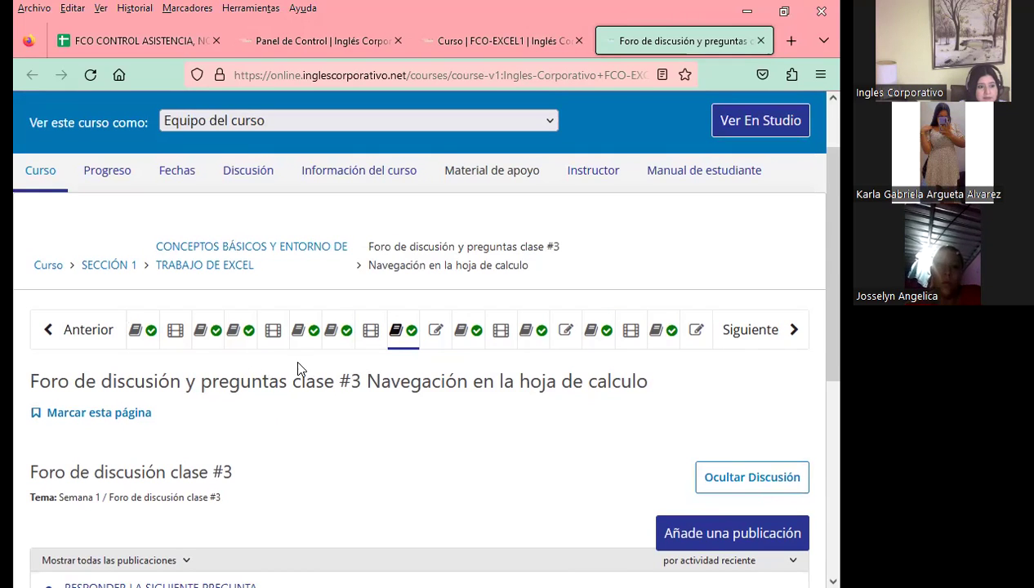
Open the 1.4 Laboratorio 1 quiz unit and scroll through its questions and back up.
left_click(441, 333)
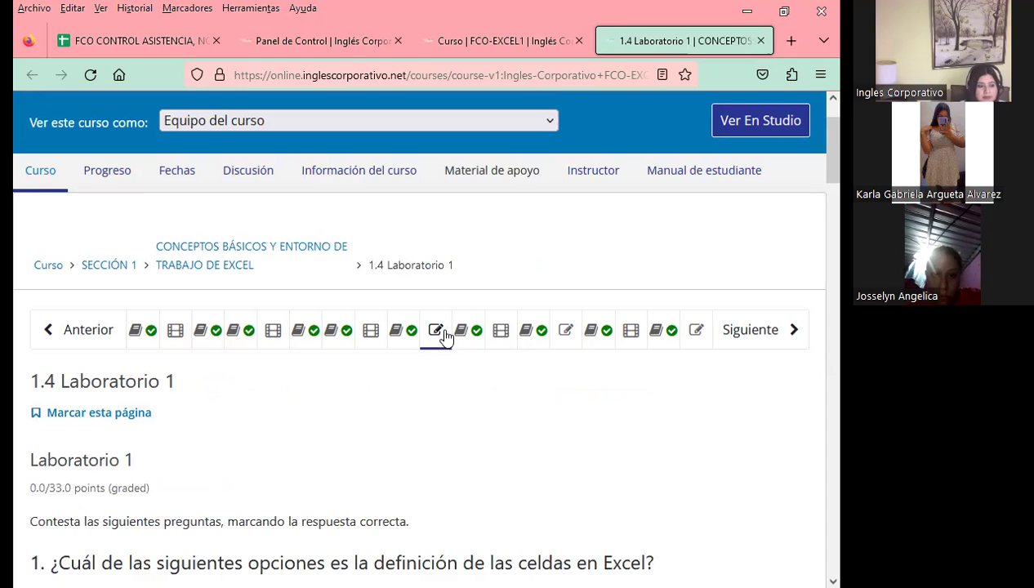
scroll(443, 351, "down", 2)
scroll(445, 365, "down", 1)
scroll(445, 376, "down", 4)
scroll(446, 378, "down", 4)
scroll(446, 382, "down", 3)
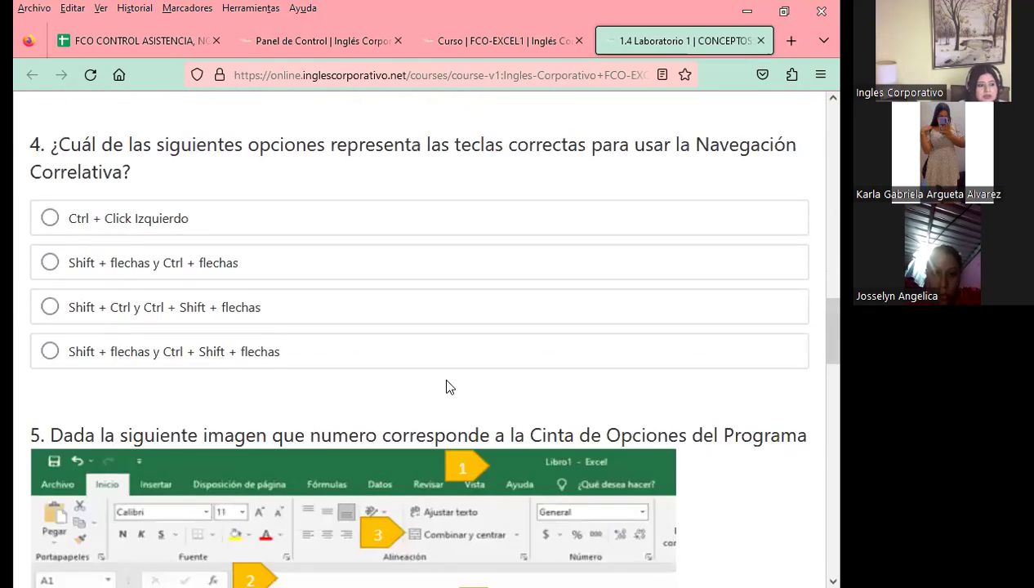
scroll(450, 383, "down", 3)
scroll(450, 384, "down", 4)
scroll(451, 383, "down", 2)
scroll(448, 378, "down", 5)
scroll(447, 377, "down", 3)
scroll(447, 378, "up", 5)
scroll(448, 376, "up", 5)
scroll(448, 380, "up", 5)
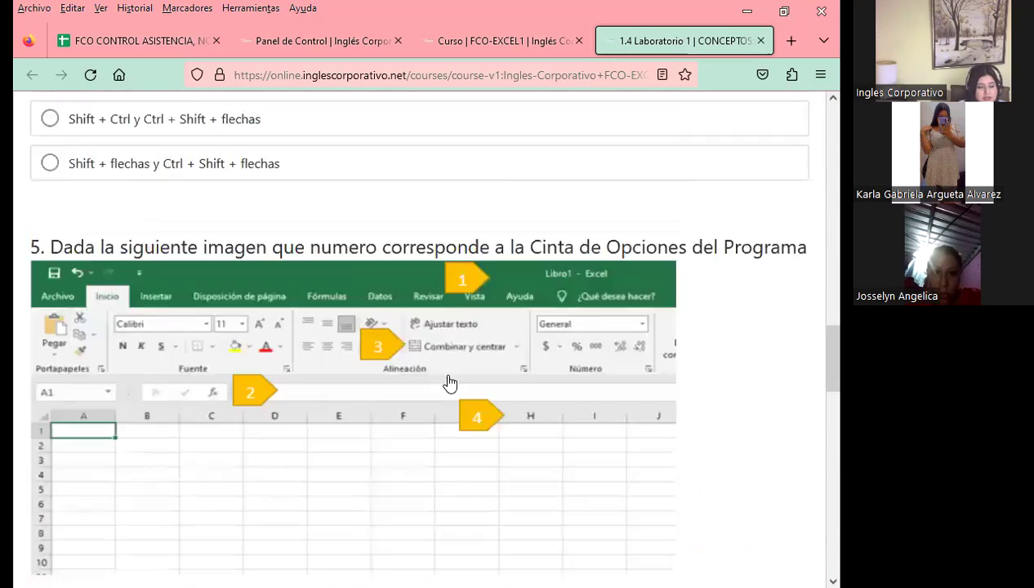
scroll(448, 379, "up", 5)
scroll(448, 380, "up", 5)
scroll(449, 381, "up", 5)
scroll(448, 381, "up", 3)
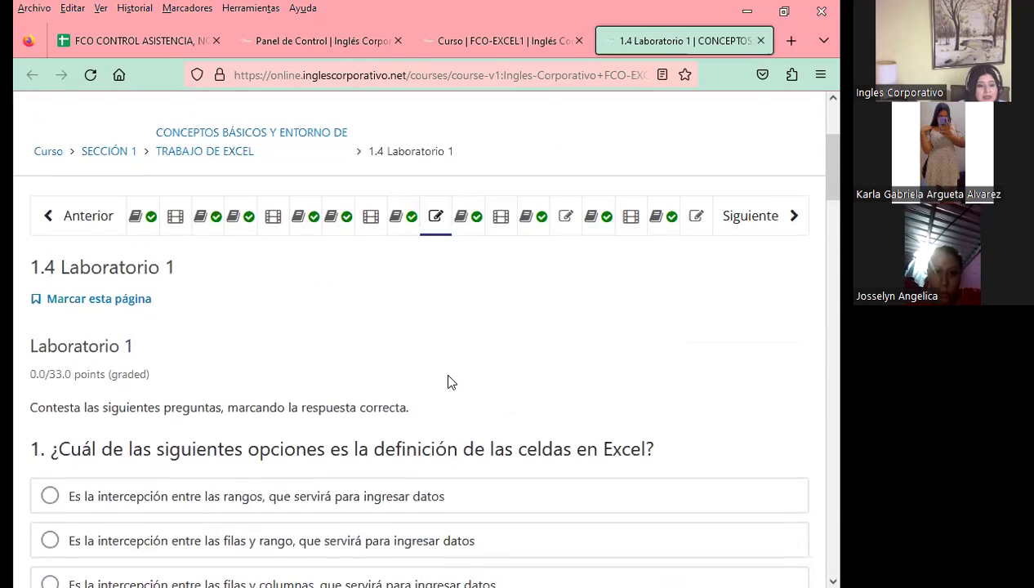
scroll(457, 408, "up", 4)
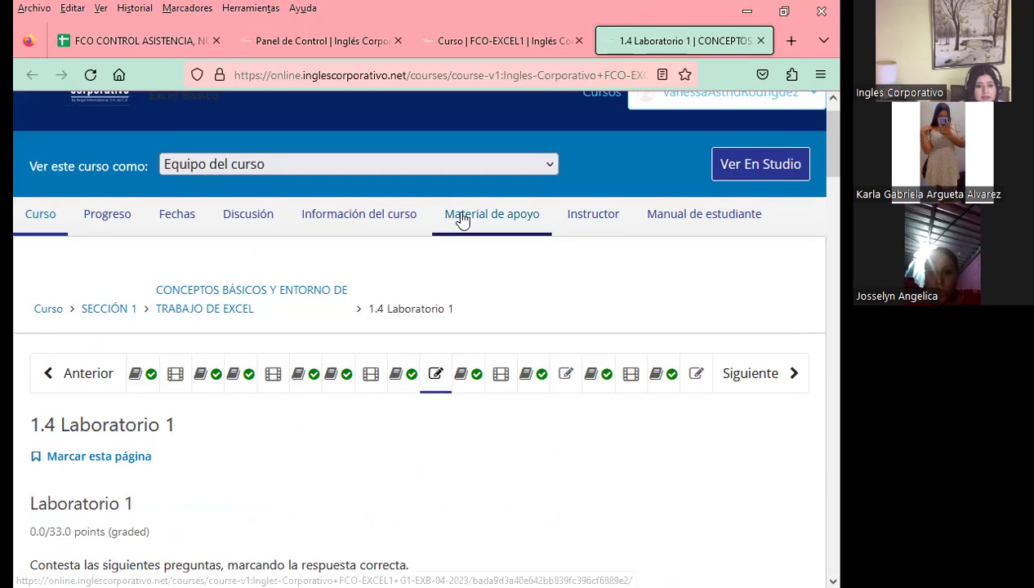
Open 'Material de apoyo' in a new tab and browse its Excel topic videos.
middle_click(507, 202)
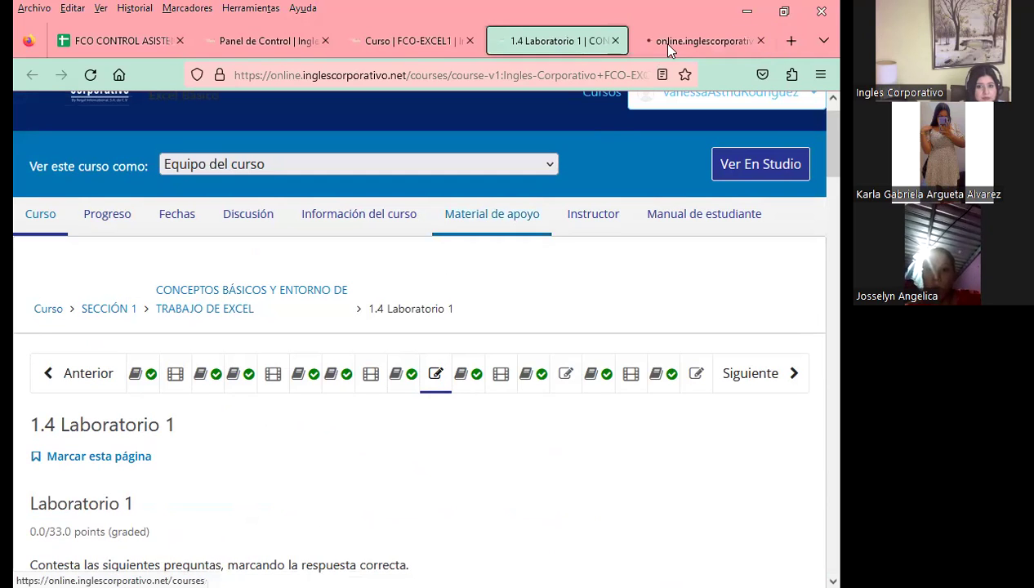
left_click(662, 40)
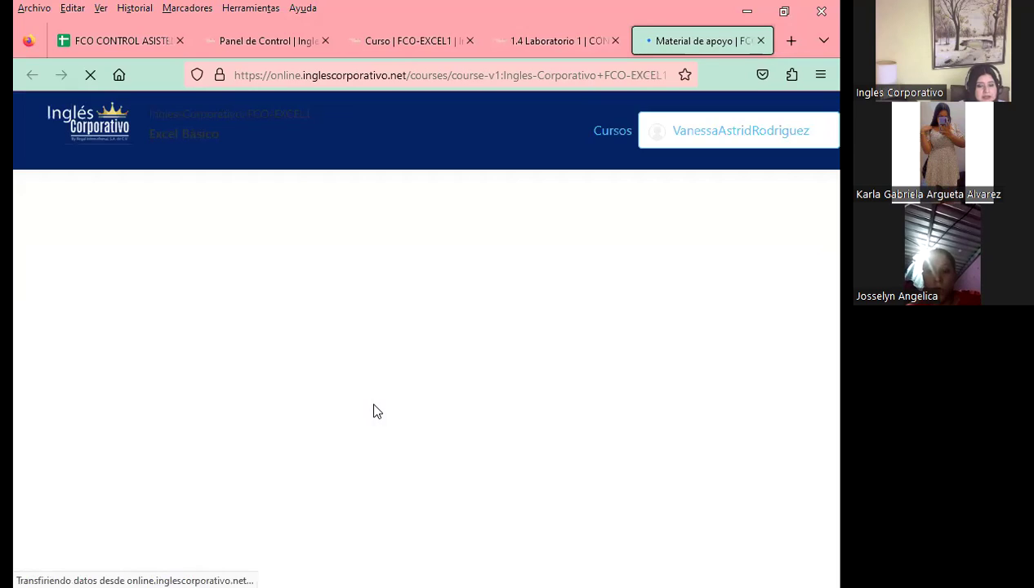
scroll(441, 418, "down", 3)
scroll(547, 453, "down", 2)
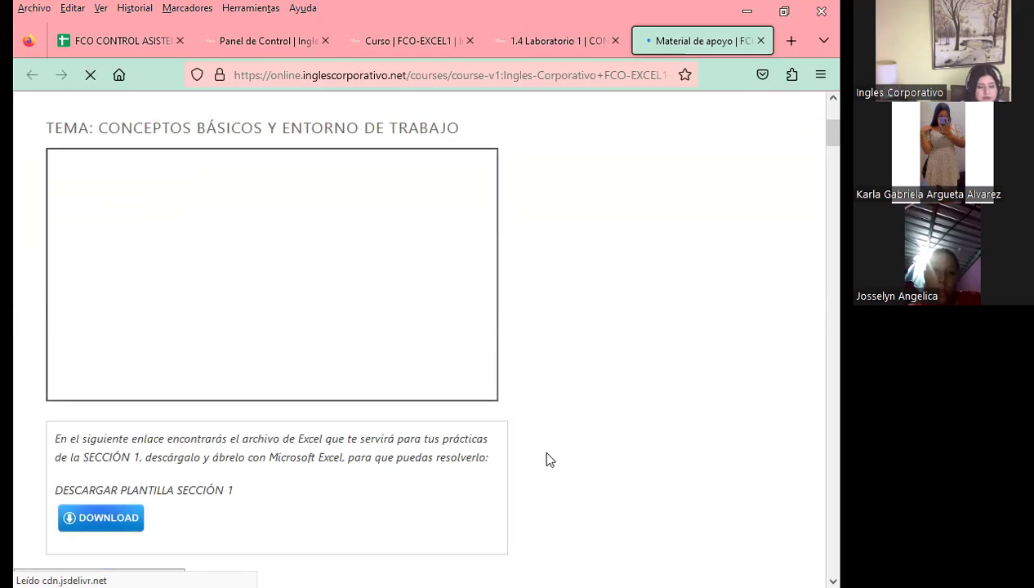
scroll(550, 445, "down", 2)
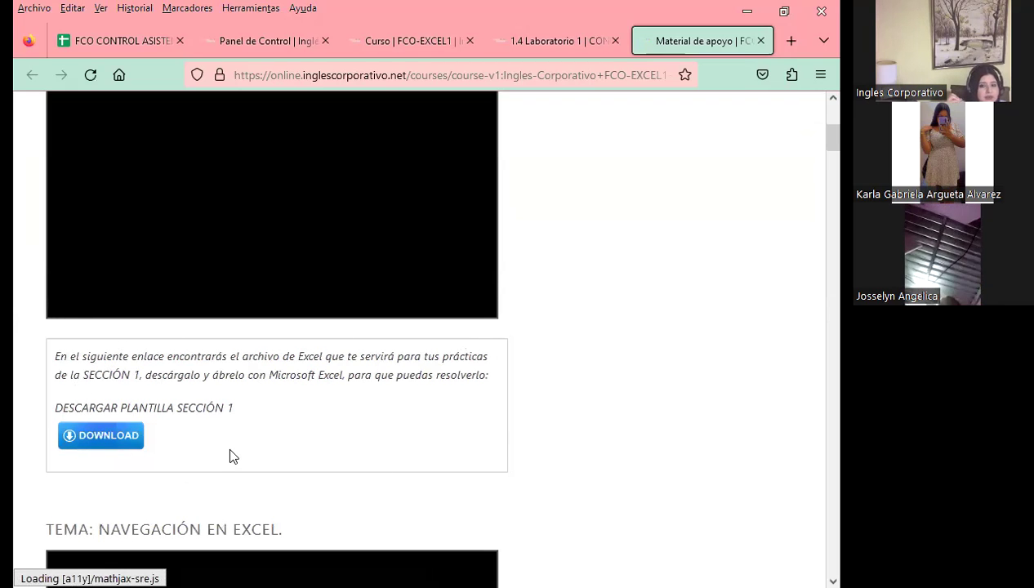
scroll(229, 454, "up", 2)
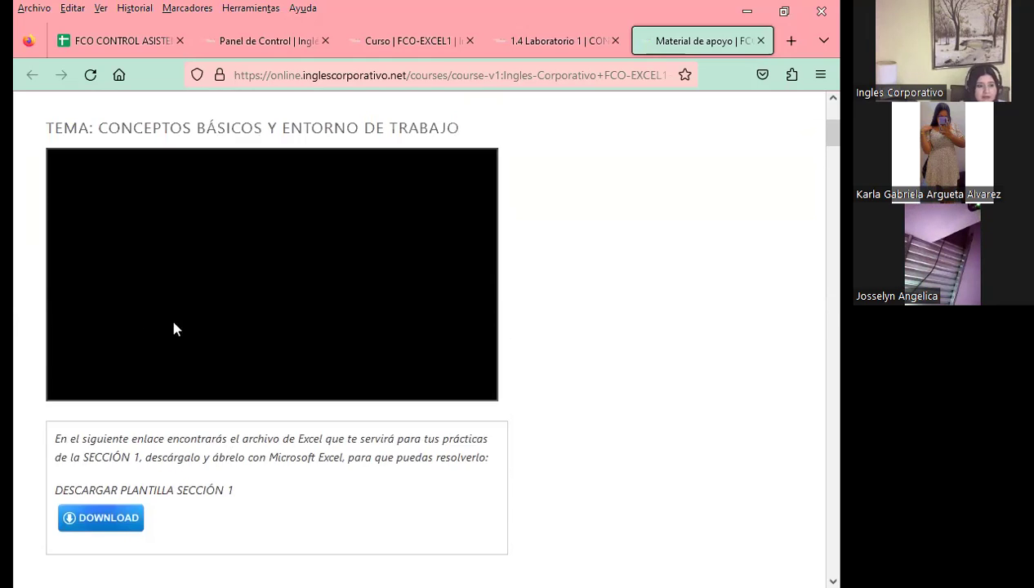
scroll(272, 351, "up", 2)
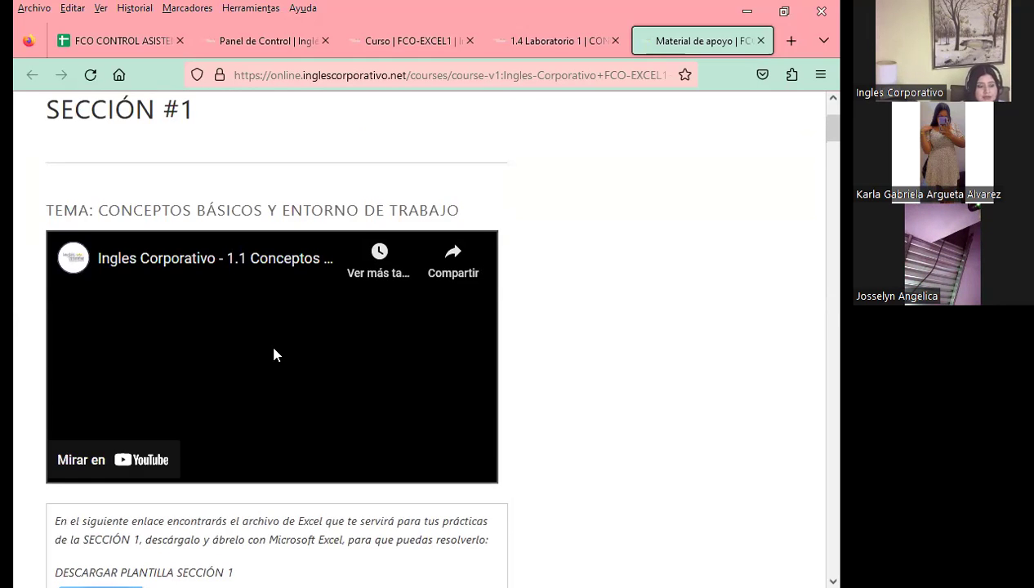
scroll(173, 381, "down", 2)
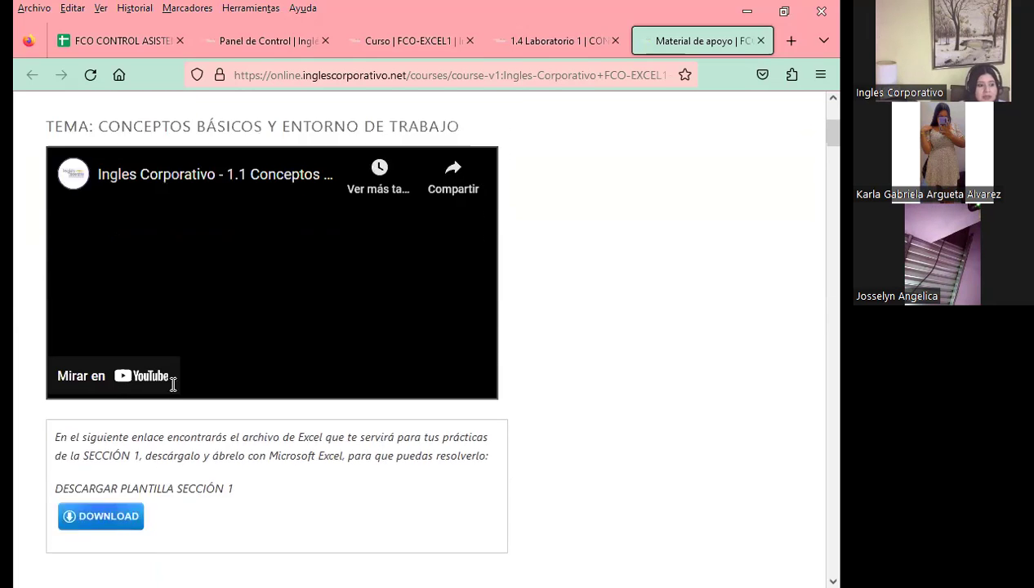
scroll(36, 451, "down", 2)
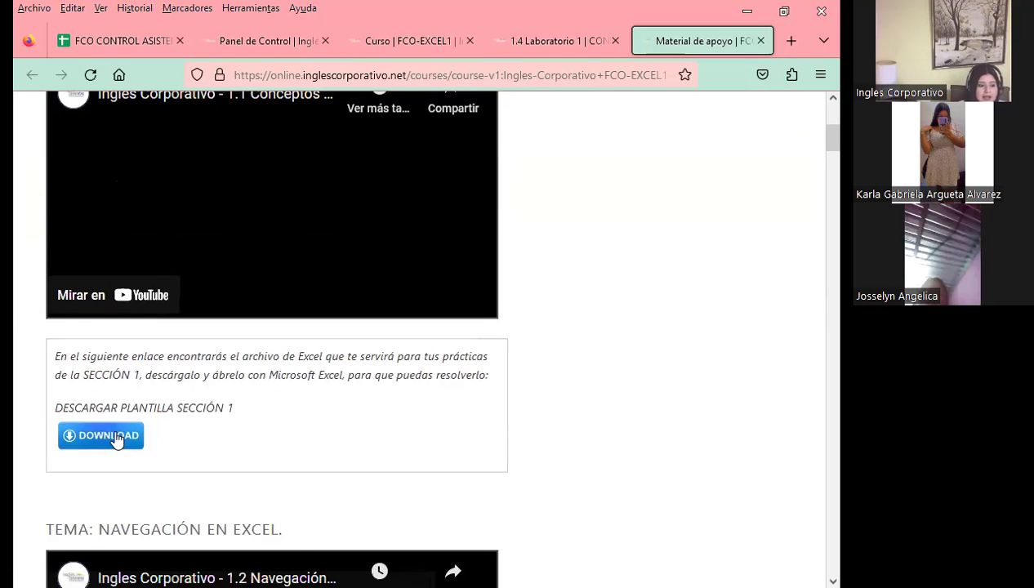
Download the SECCIÓN 1 Excel practice template and look over the remaining materials.
left_click(146, 440)
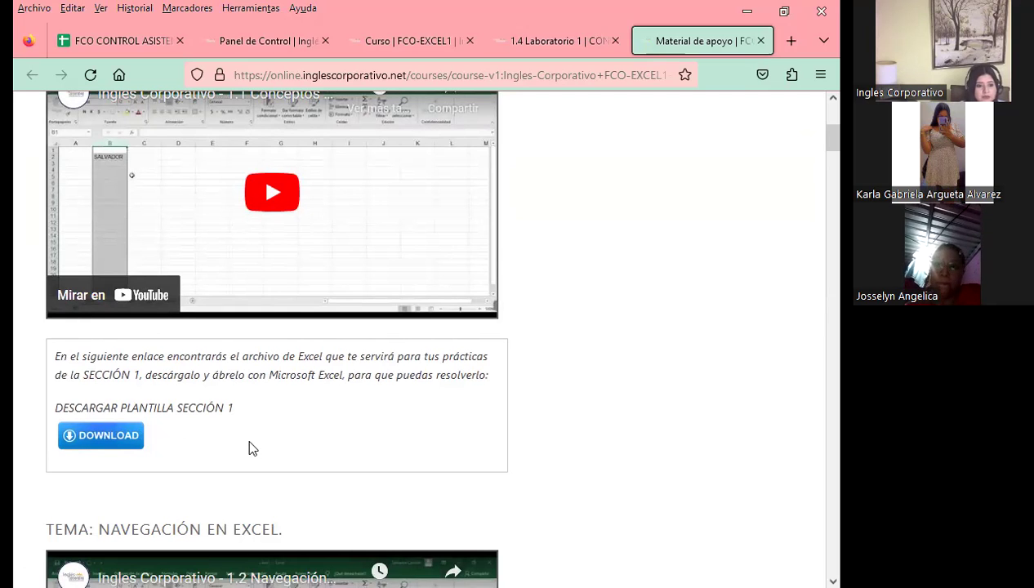
scroll(249, 445, "down", 5)
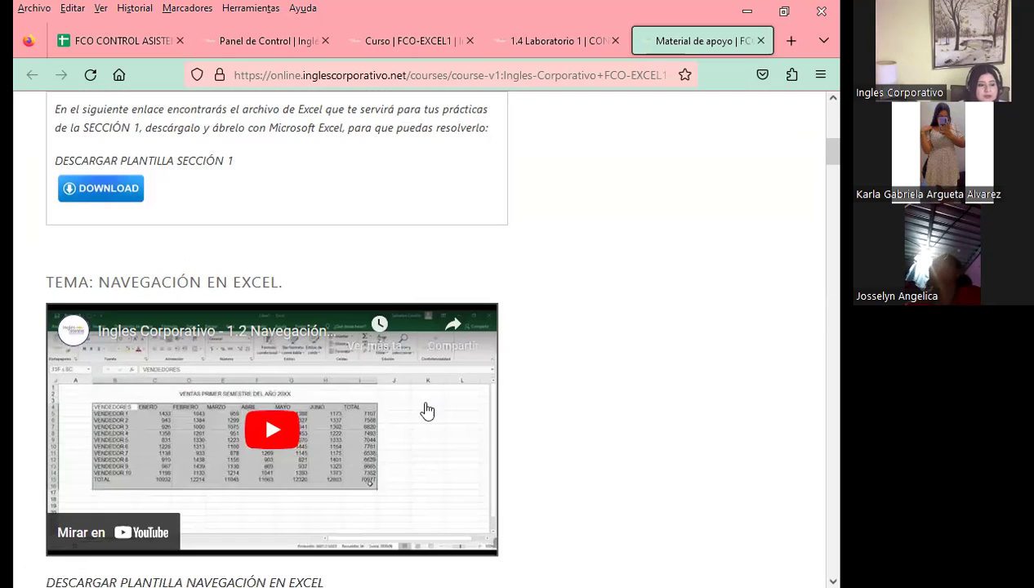
scroll(537, 438, "down", 2)
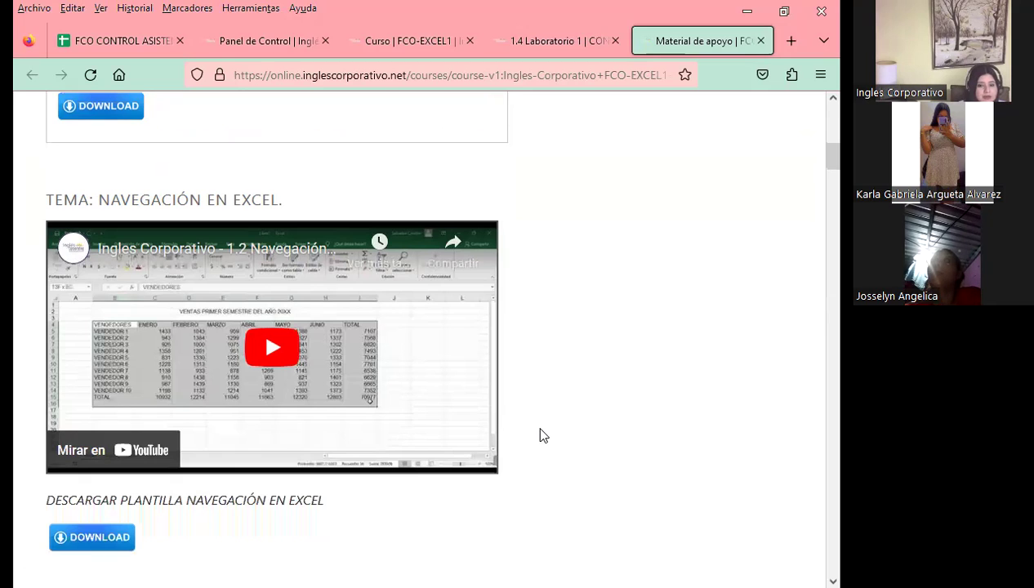
scroll(539, 434, "down", 4)
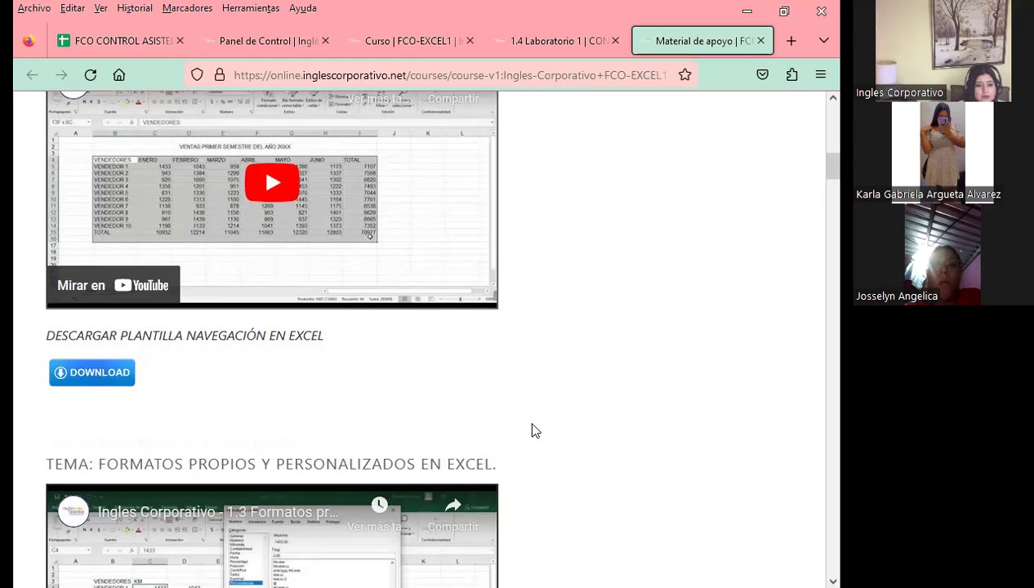
scroll(556, 423, "up", 2)
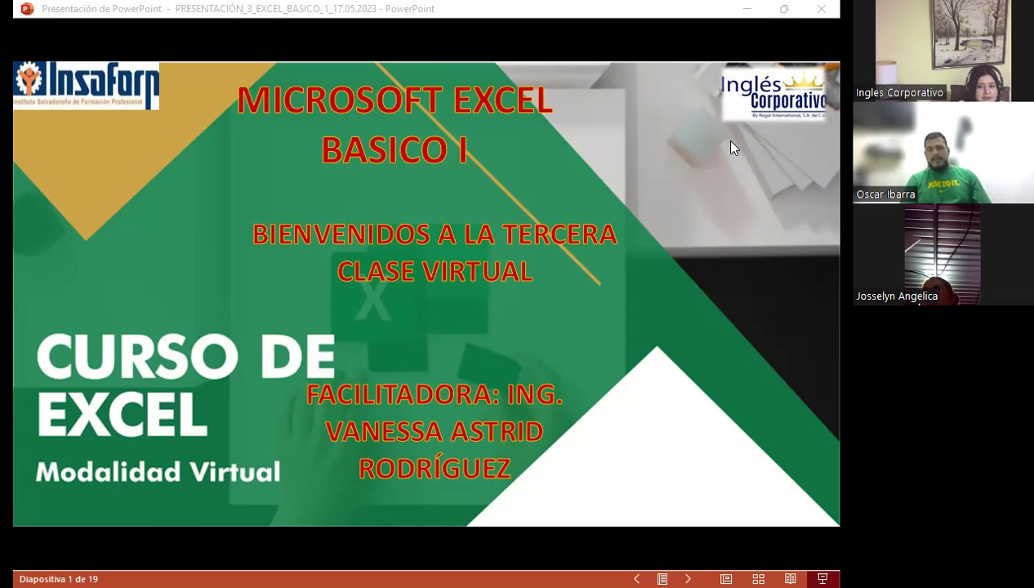
Advance the slideshow through 'SESIÓN: 3' to slide 3, the five-point AGENDA.
left_click(751, 516)
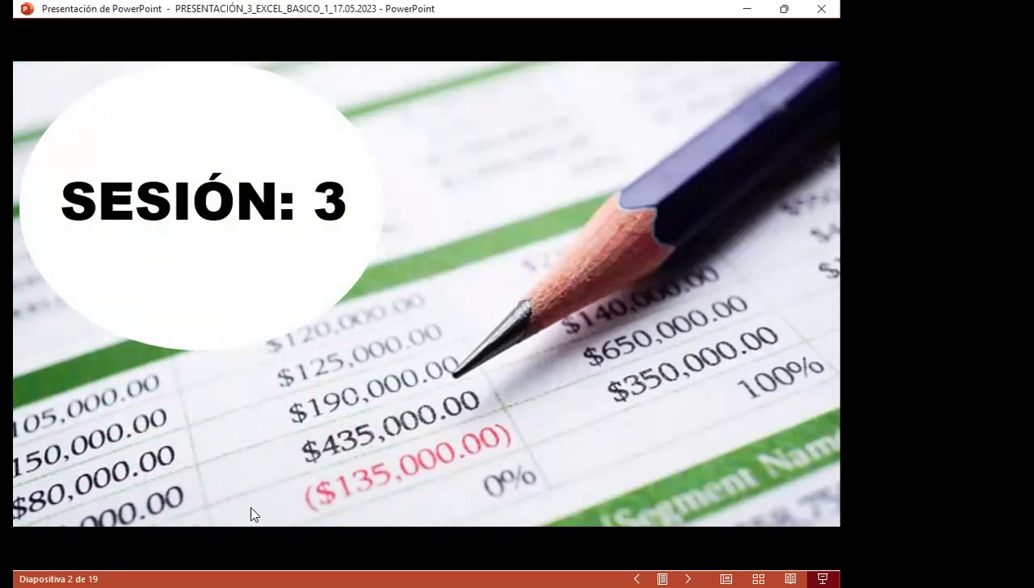
left_click(209, 445)
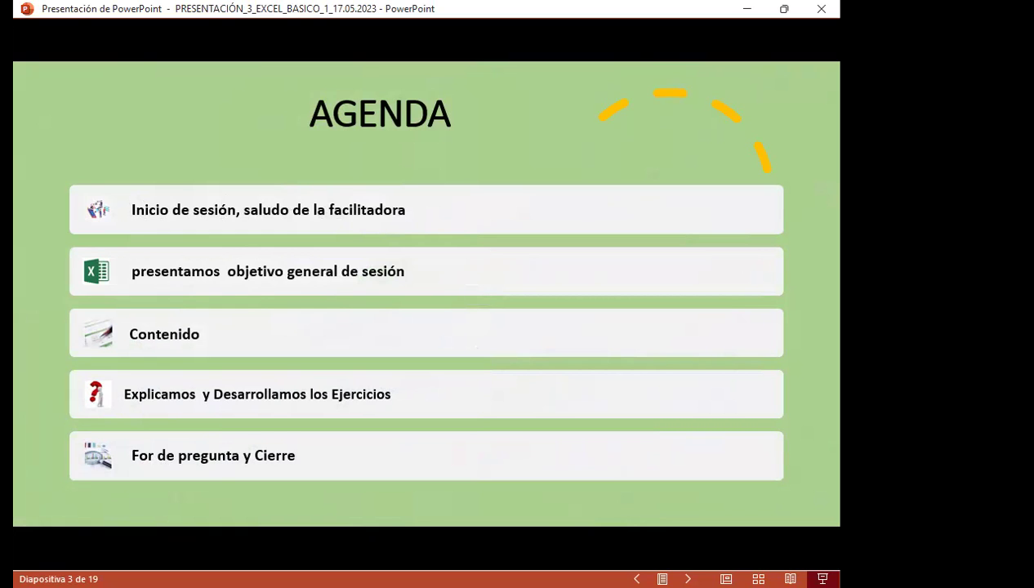
Advance to slide 4, 'Objetivo general de la sesión'.
key("Right")
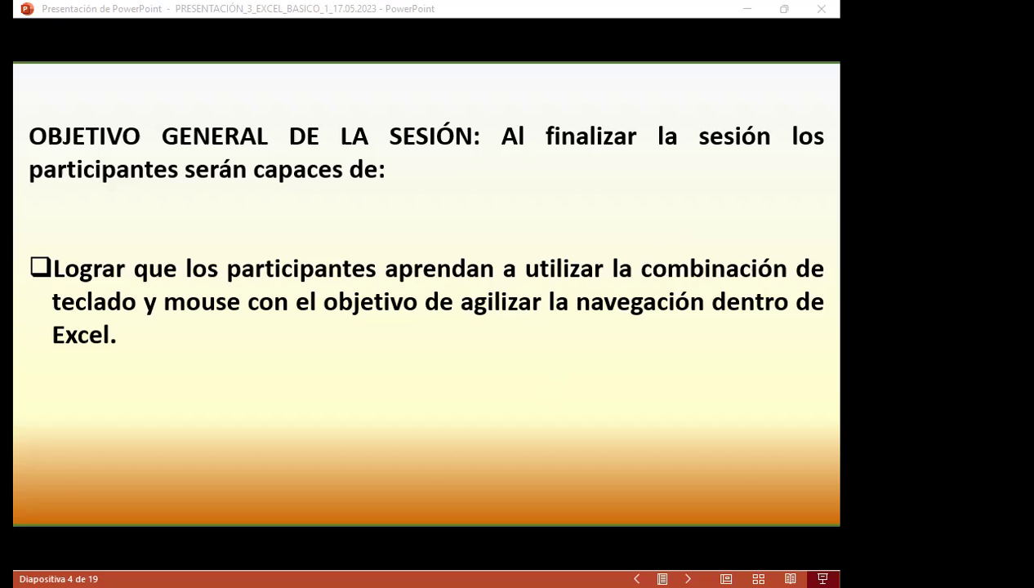
Advance from slide 4 to slide 5 on row height and column width.
key("Right")
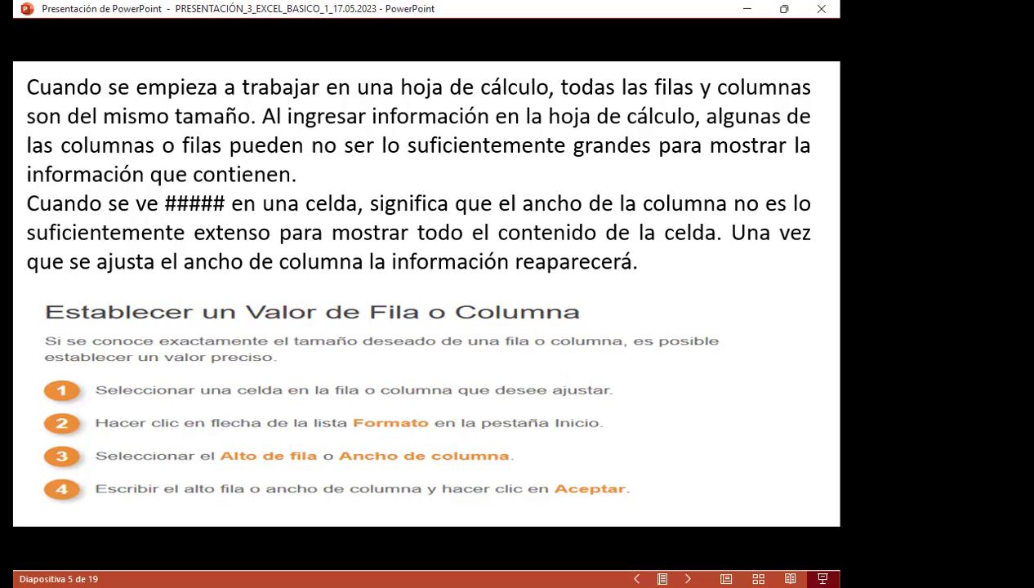
Advance the presentation to slide 6 with the column-width example.
key("Right")
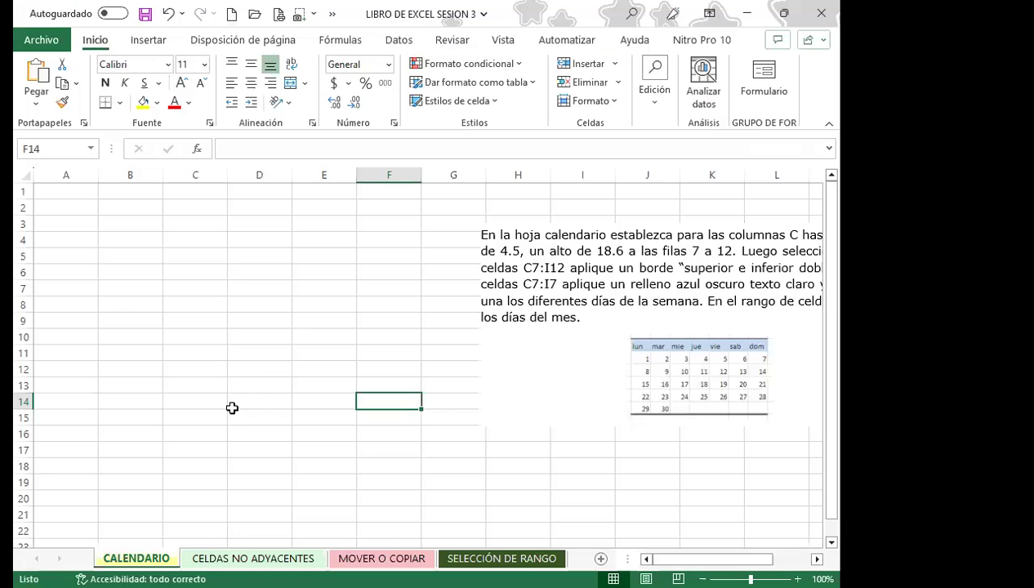
Move the instruction picture right, clear of the calendar area, and select the column headers starting at C.
mouse_move(561, 369)
left_mouse_down()
mouse_move(523, 397)
mouse_move(441, 389)
left_mouse_up()
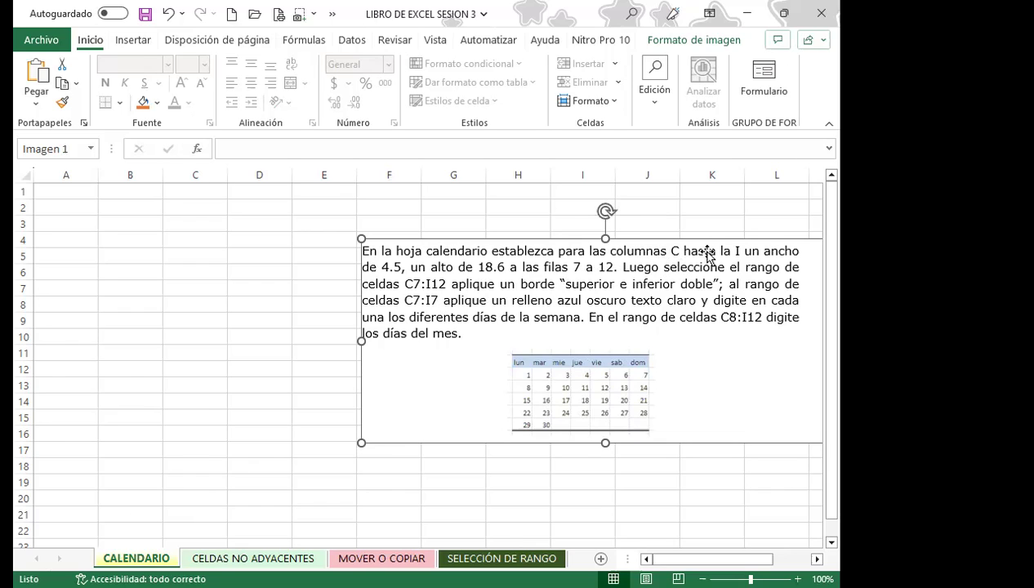
left_click_drag(402, 281, 581, 321)
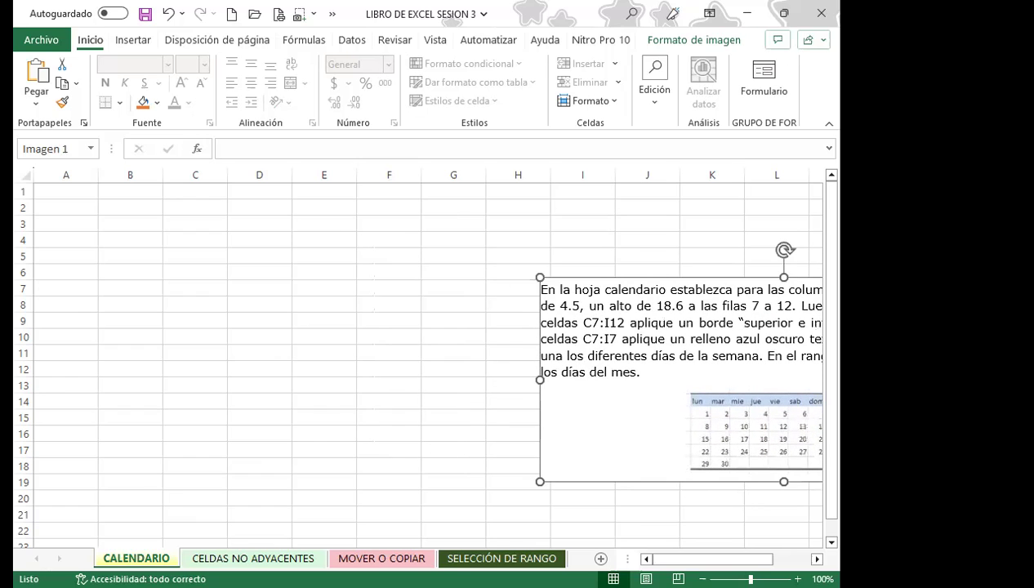
scroll(180, 195, "right", 1)
left_click_drag(132, 174, 518, 183)
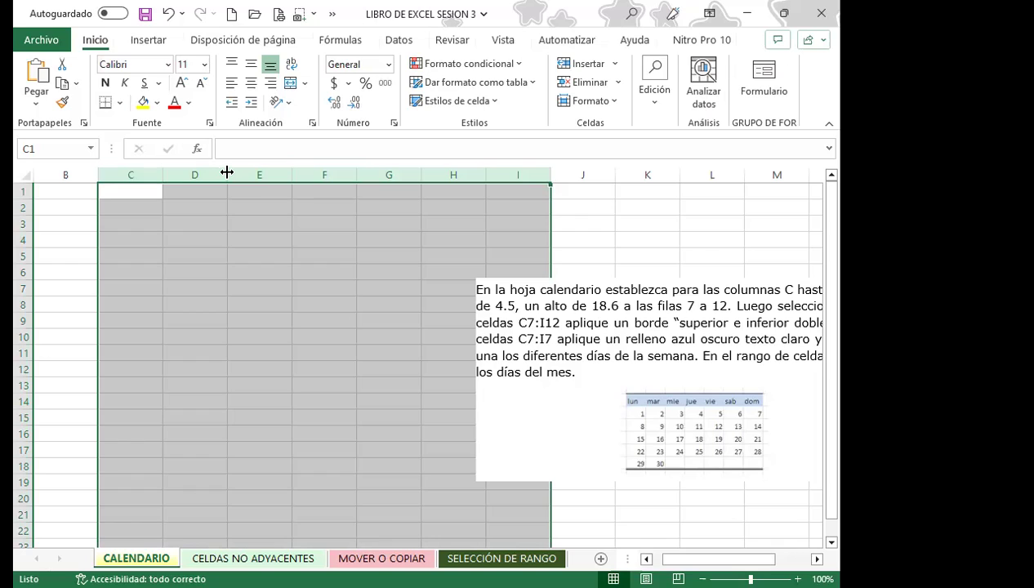
Drag the selected column border to widen columns to 12.71, undoing the accidental narrowing.
left_click_drag(228, 173, 227, 173)
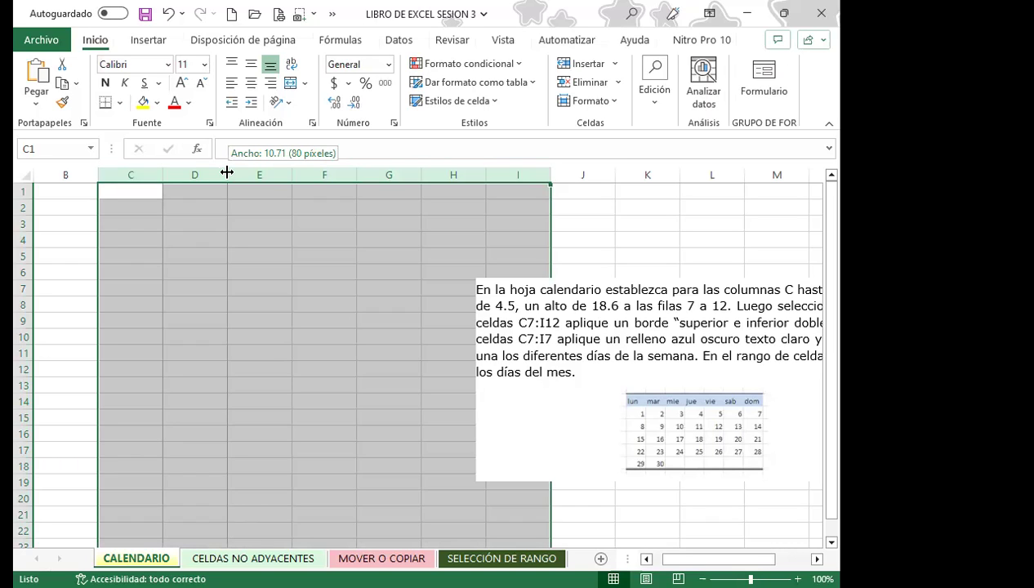
left_click_drag(227, 172, 227, 172)
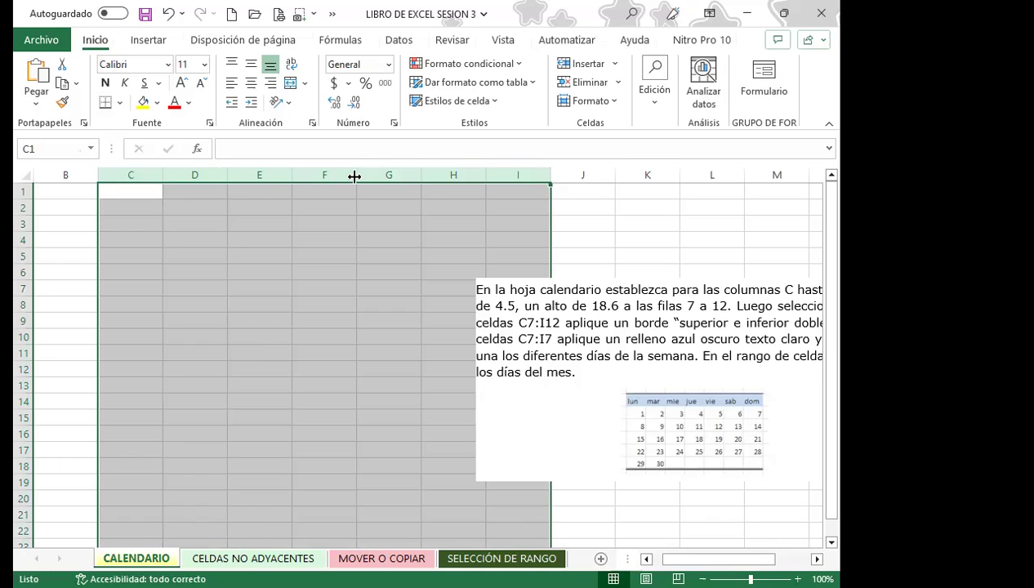
left_click_drag(355, 176, 355, 176)
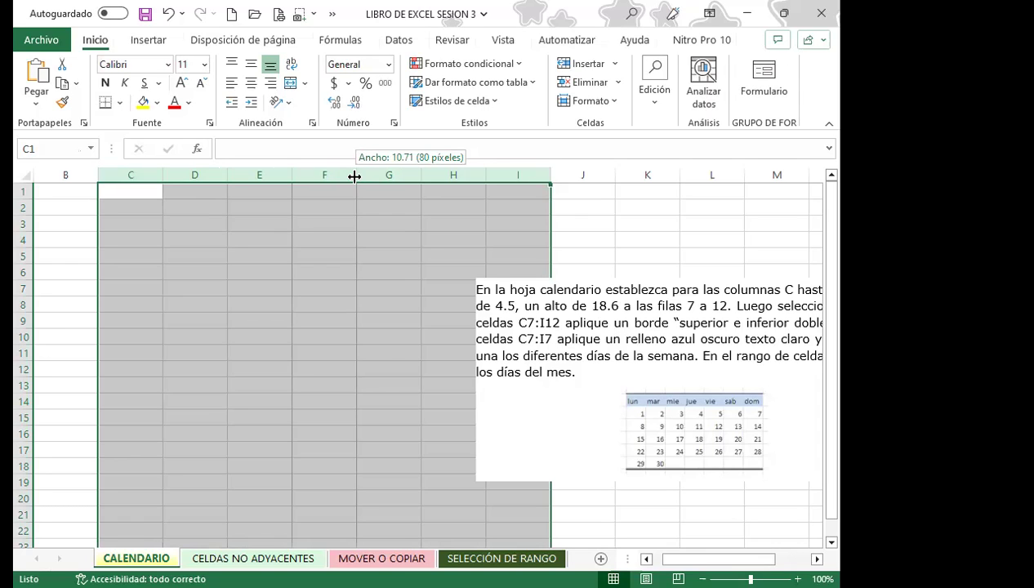
left_click_drag(355, 177, 365, 172)
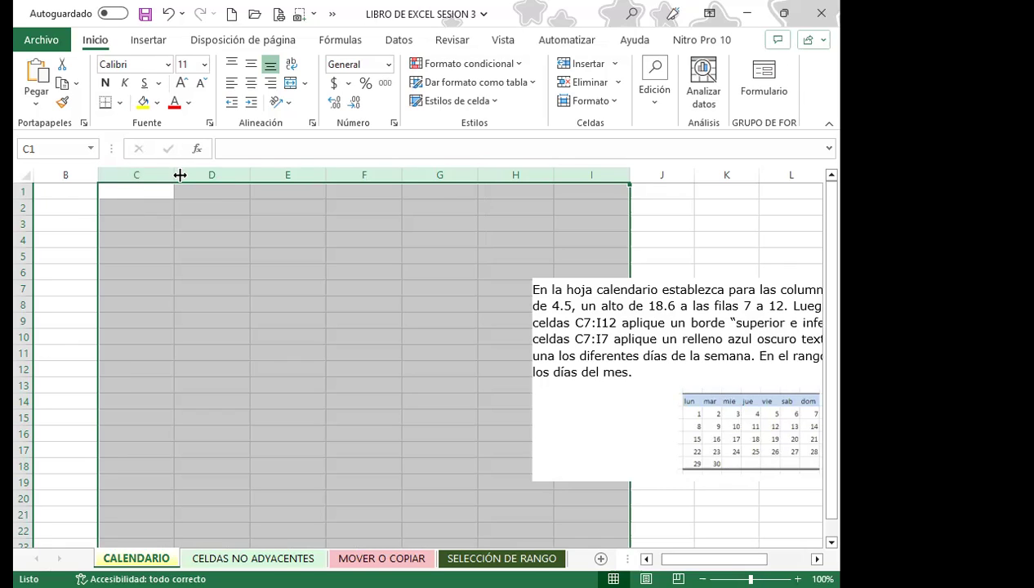
left_click_drag(170, 175, 121, 178)
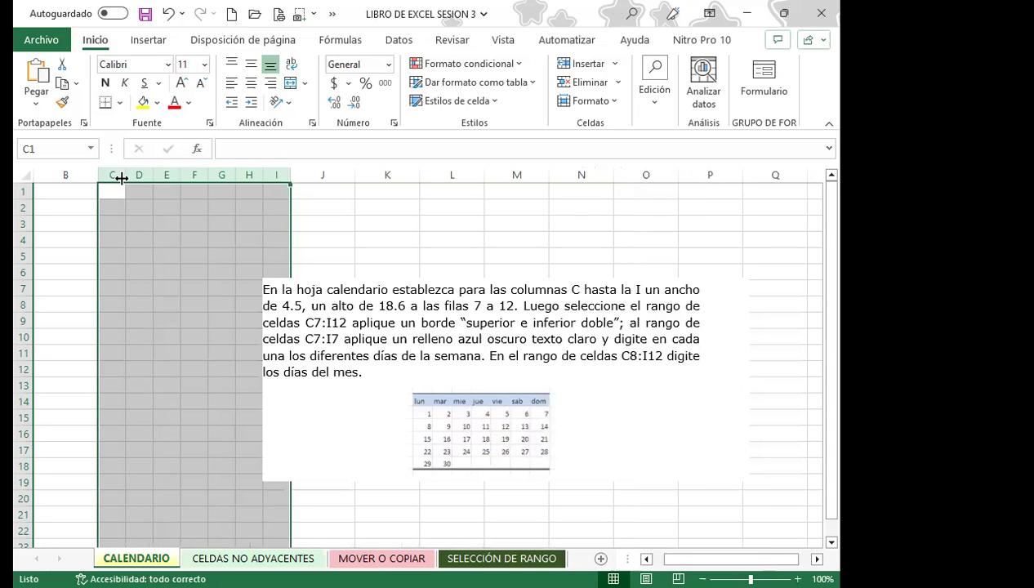
key("ctrl+z")
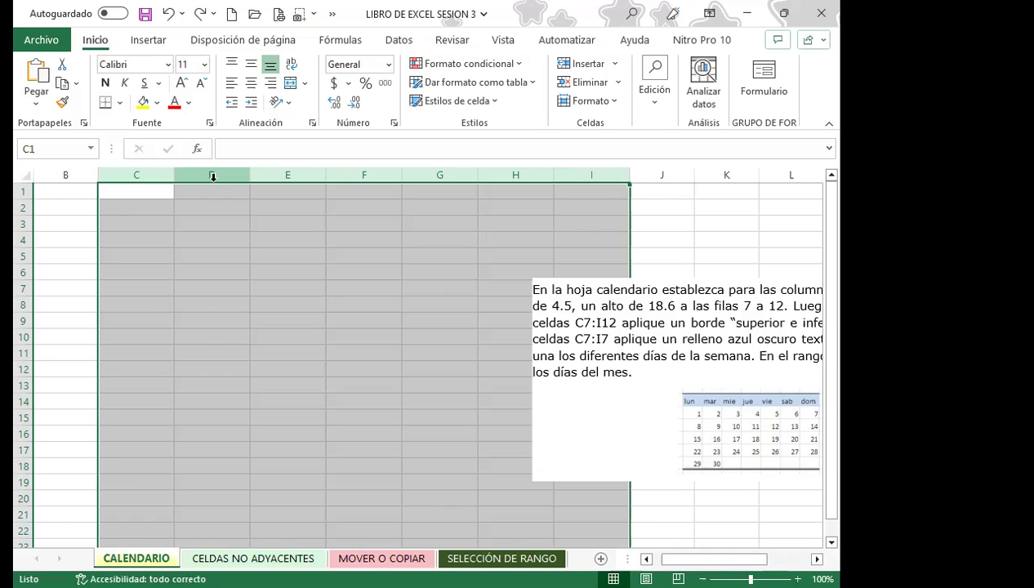
Nudge the instruction picture slightly right and reselect columns C through I.
left_click(208, 269)
left_click_drag(132, 175, 240, 178)
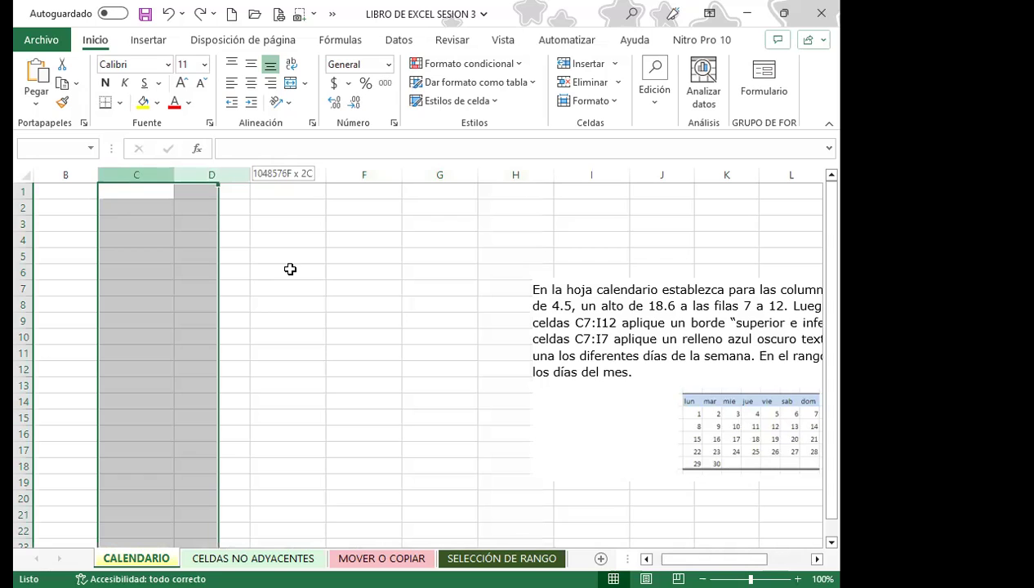
left_click_drag(629, 385, 578, 366)
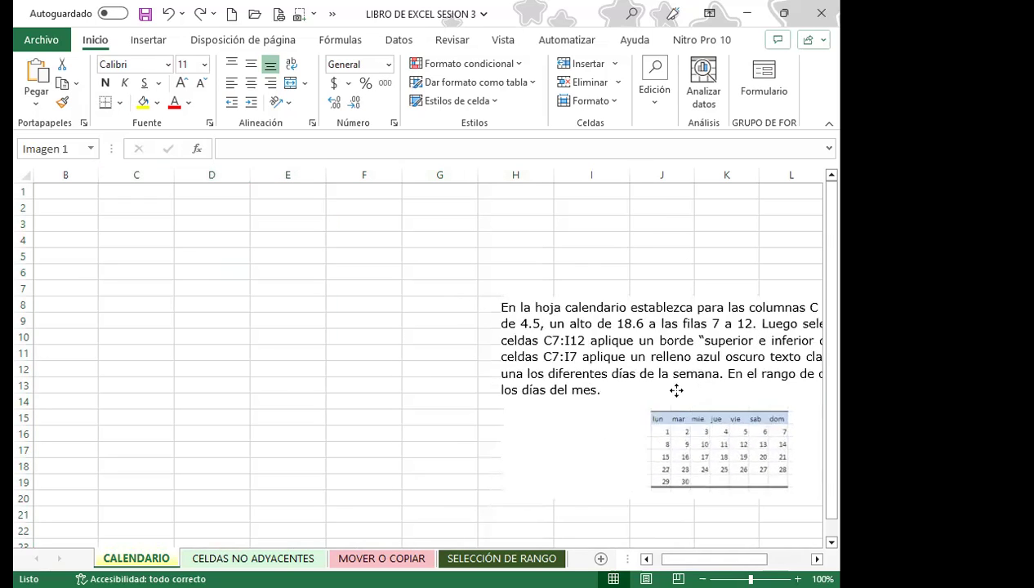
left_click(215, 219)
left_click(135, 175)
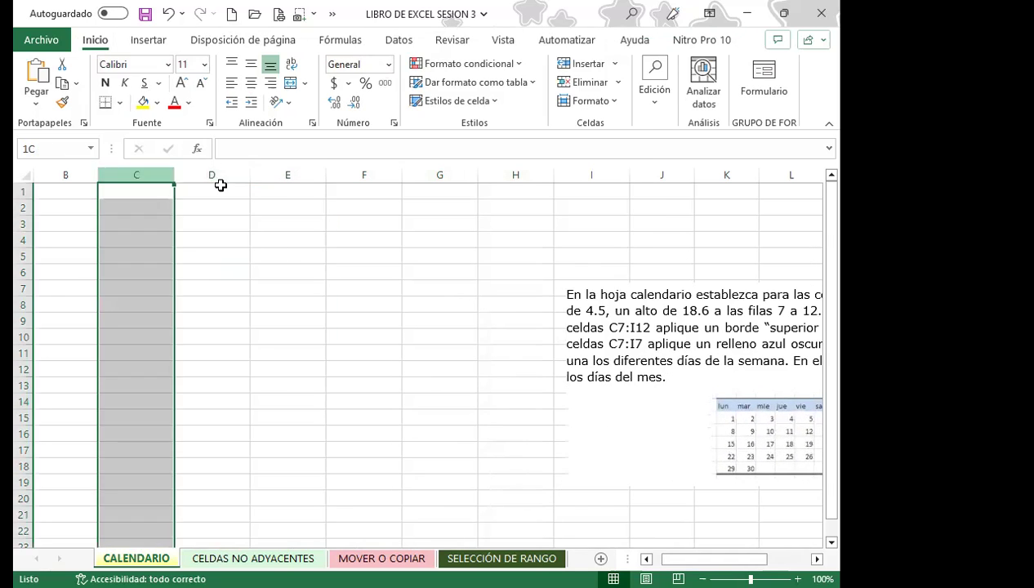
left_click(590, 175, "shift")
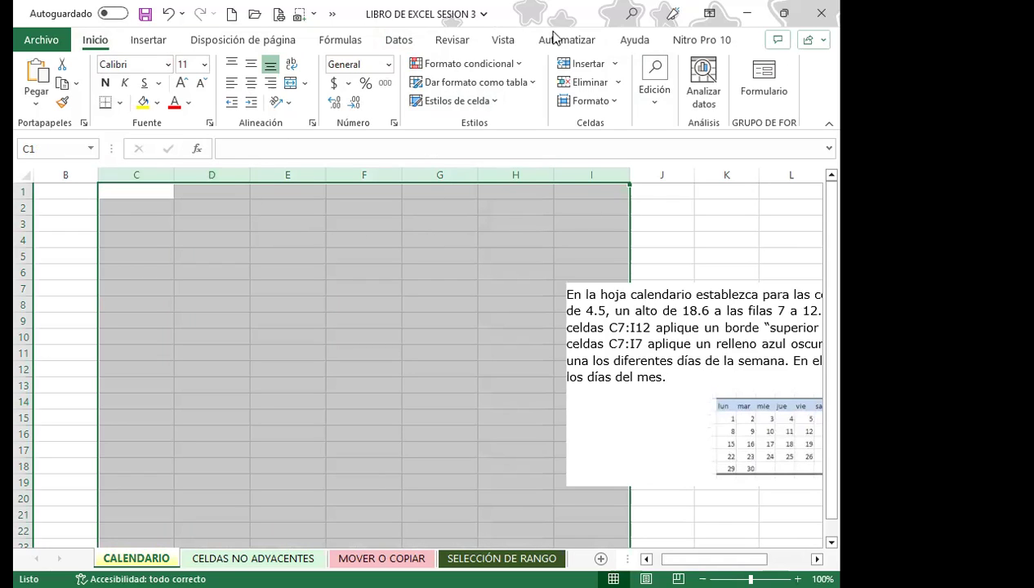
Set the width of columns C through I to 4.5 via Formato > Ancho de columna.
left_click(617, 101)
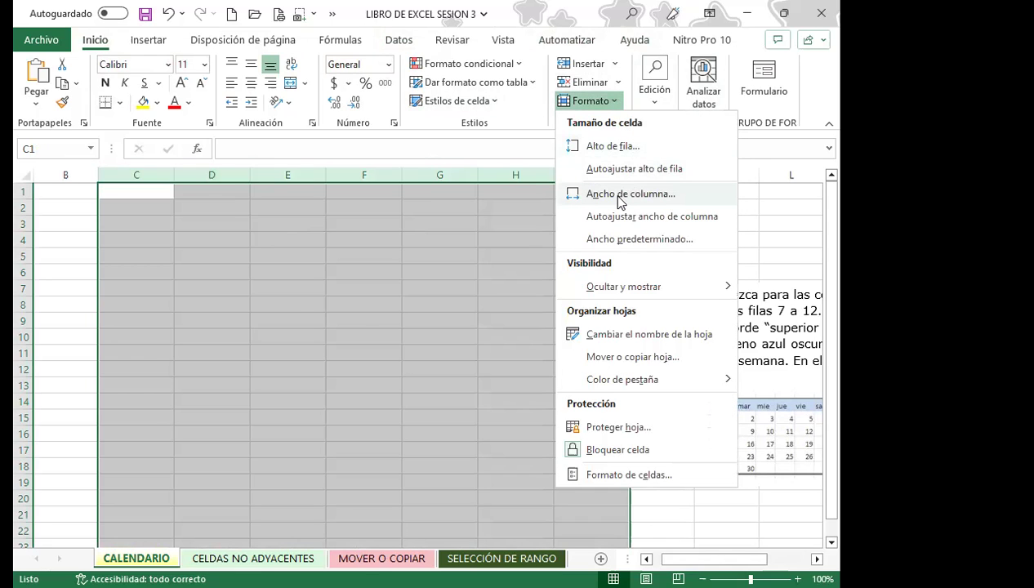
left_click(620, 198)
type("4.5")
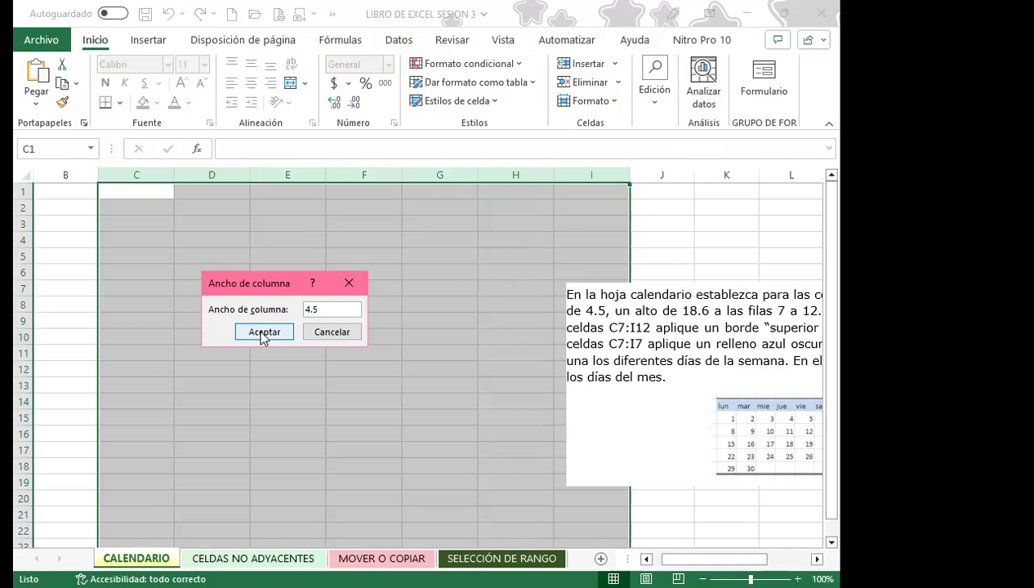
left_click(263, 332)
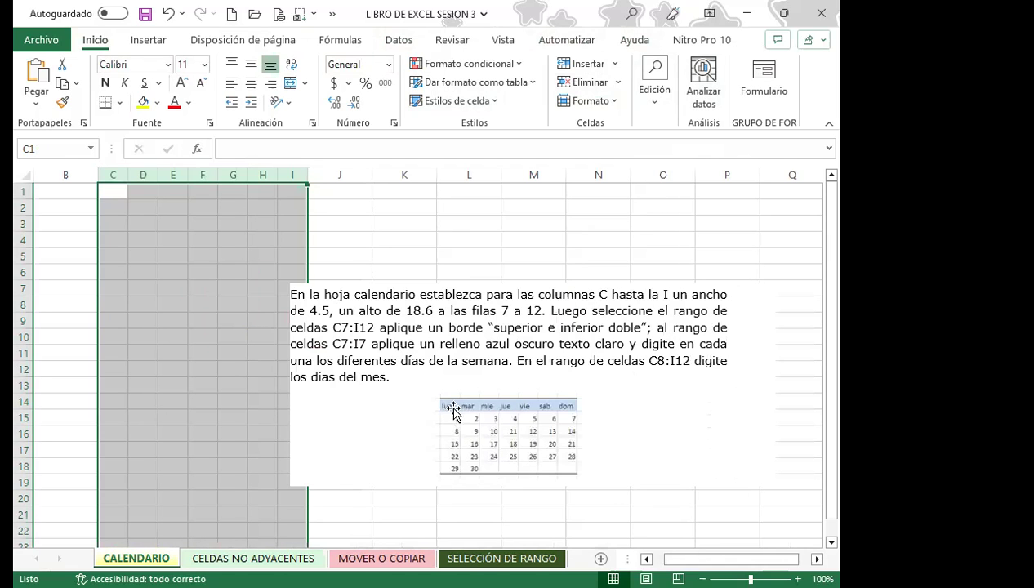
Move the instruction picture up and right, then select rows 7 to 11.
left_click_drag(442, 391, 532, 332)
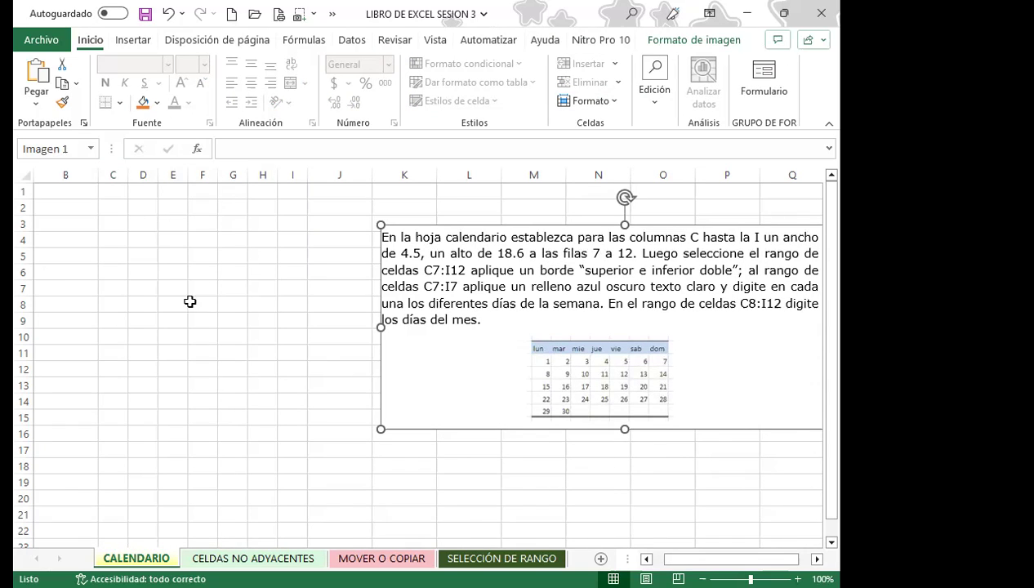
left_click(111, 305)
left_click_drag(23, 290, 21, 353)
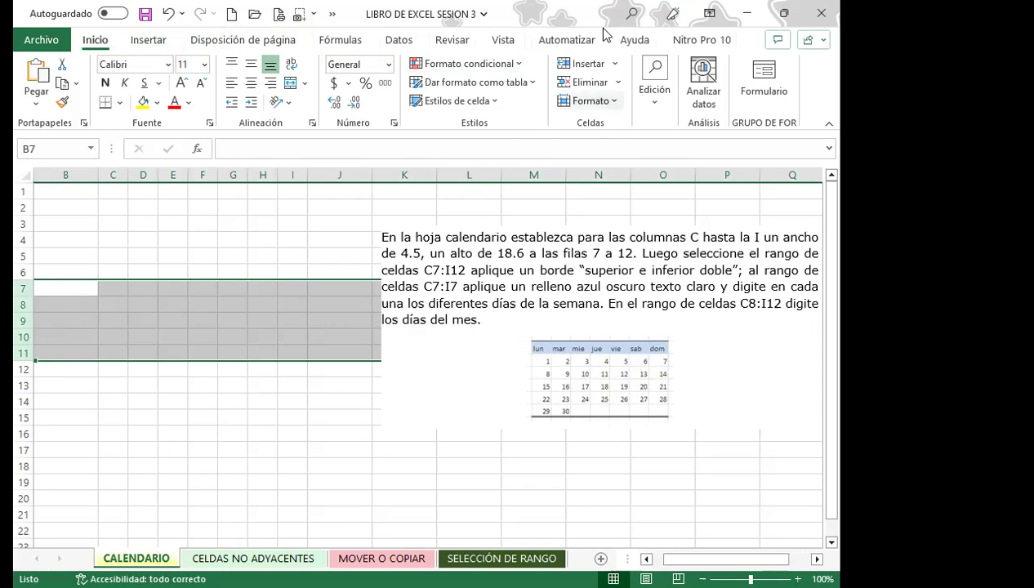
Give rows 7 to 11 a row height of 18.6 via Formato > Alto de fila.
left_click(617, 104)
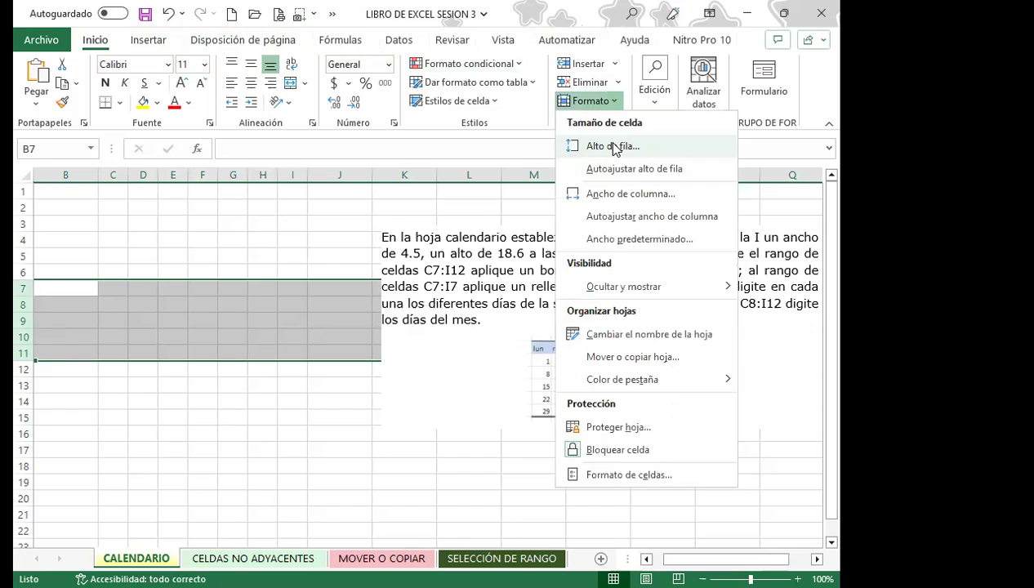
left_click(613, 146)
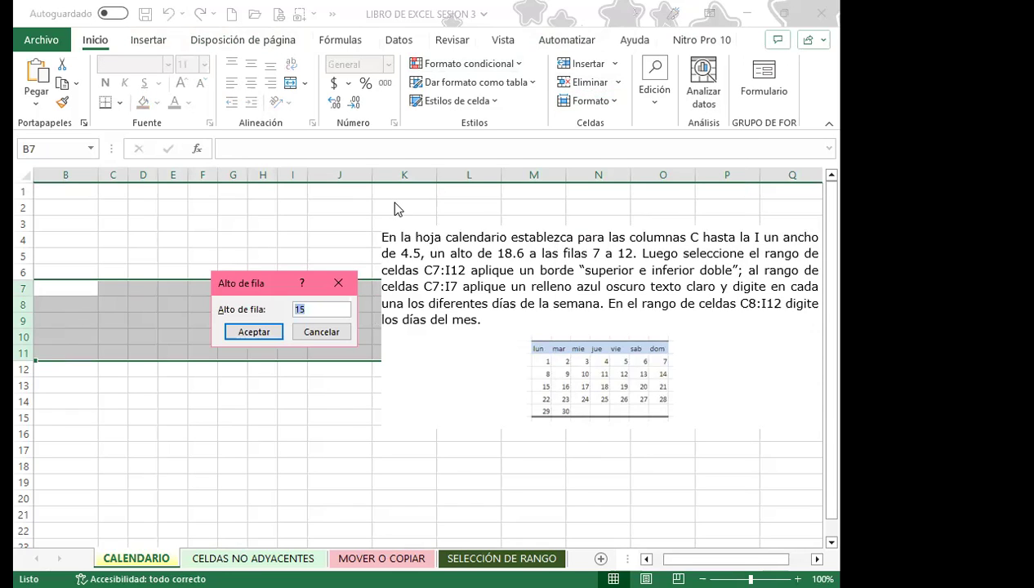
type("18.6")
left_click(253, 332)
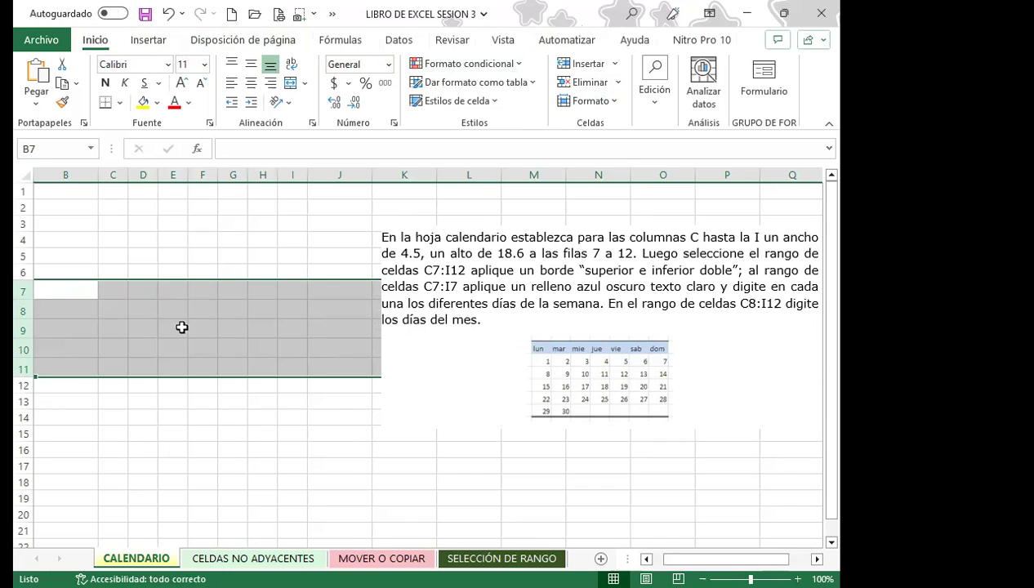
left_click(108, 290)
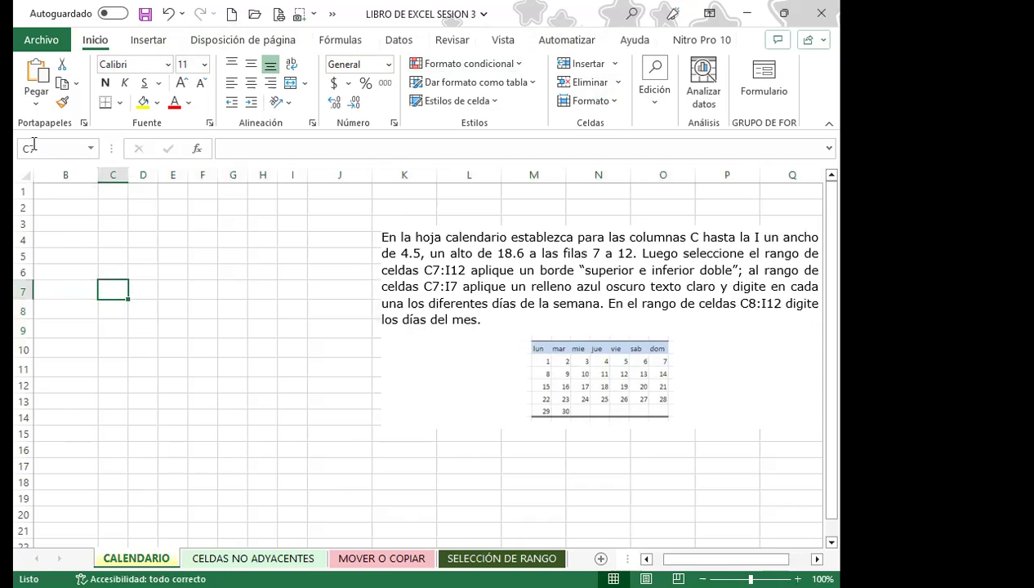
Apply 'Borde superior e inferior doble' to the range C7:I12.
mouse_move(117, 290)
left_mouse_down()
mouse_move(295, 328)
mouse_move(302, 382)
left_mouse_up()
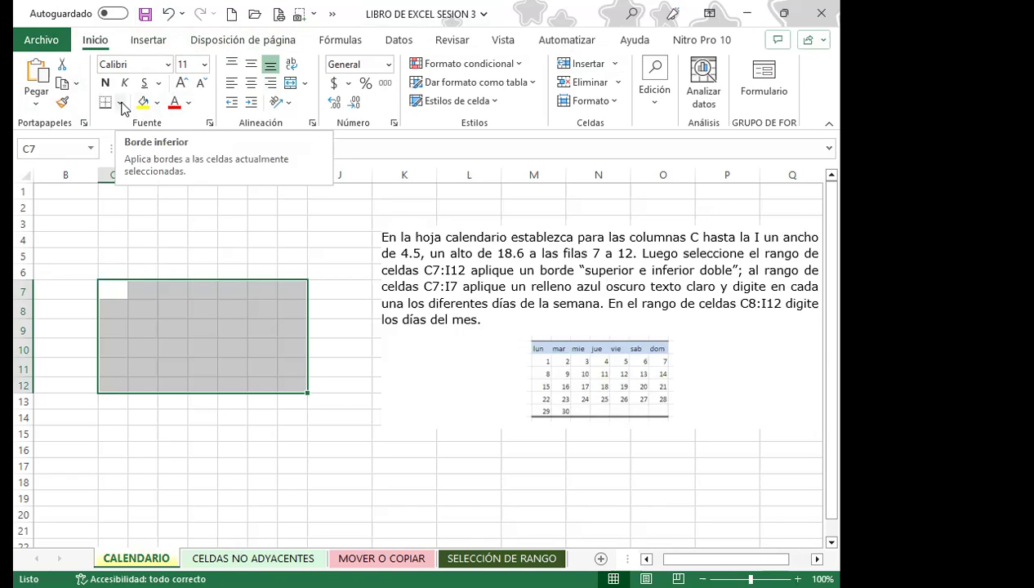
left_click(121, 103)
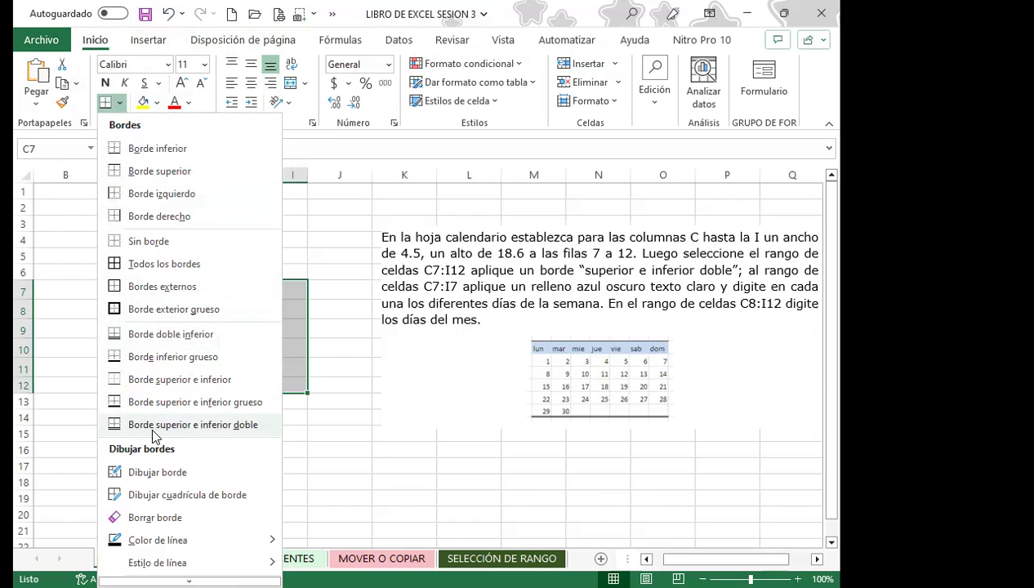
left_click(229, 425)
left_click(200, 434)
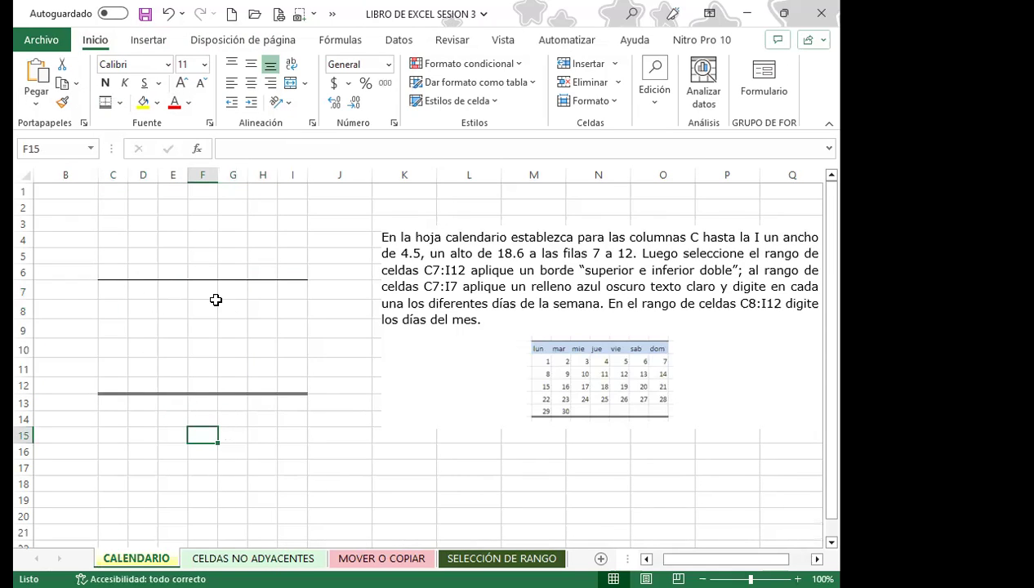
Fill the header row C7:I7 with Azul, Énfasis 1, Claro 80%.
left_click(125, 311)
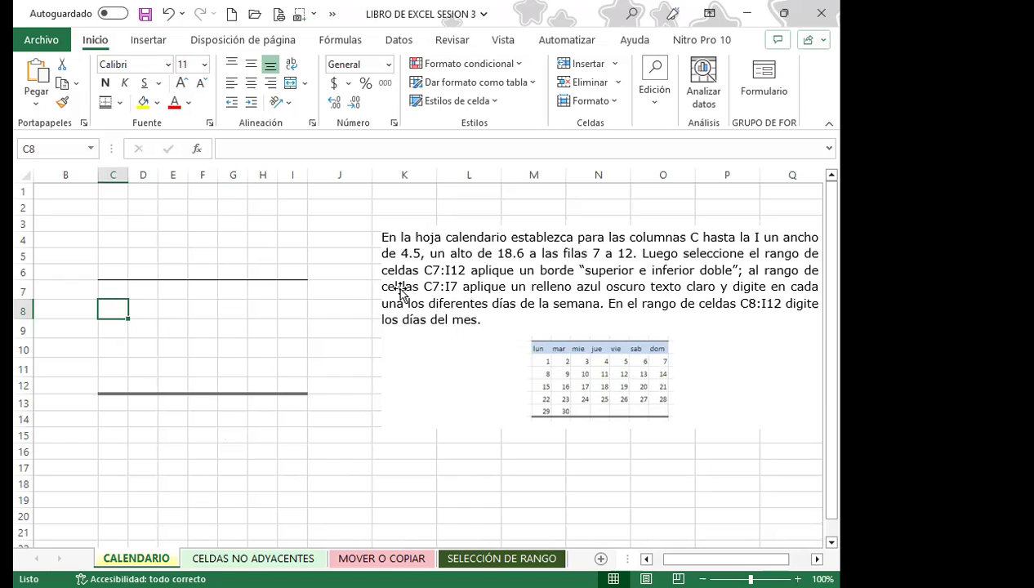
left_click(109, 288)
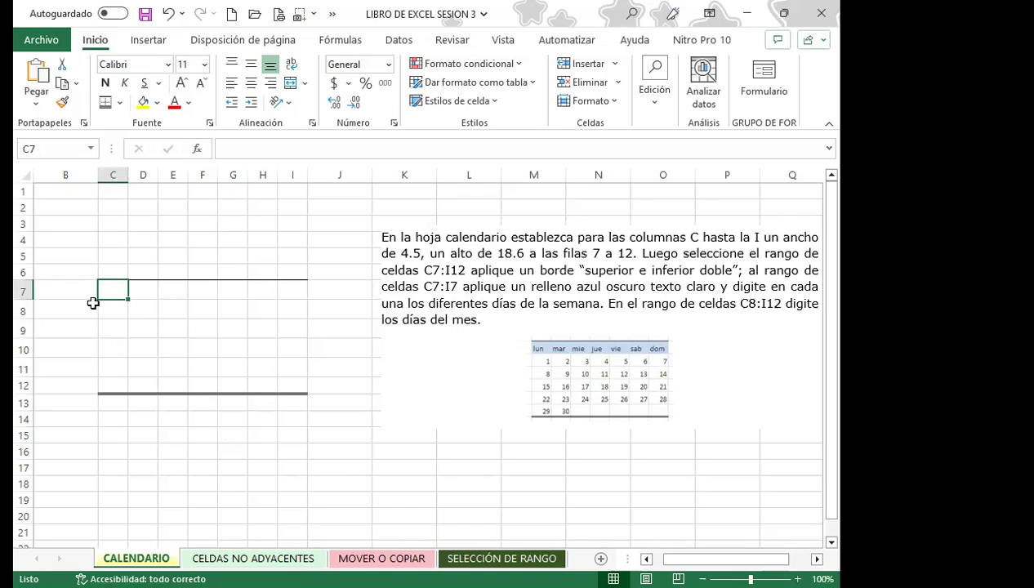
left_click_drag(111, 292, 287, 295)
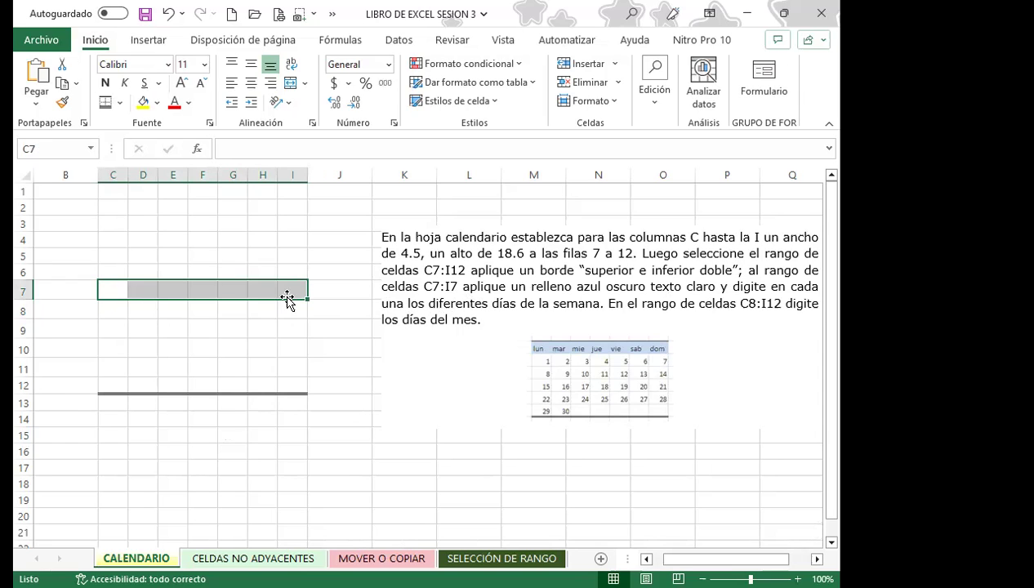
left_click(158, 104)
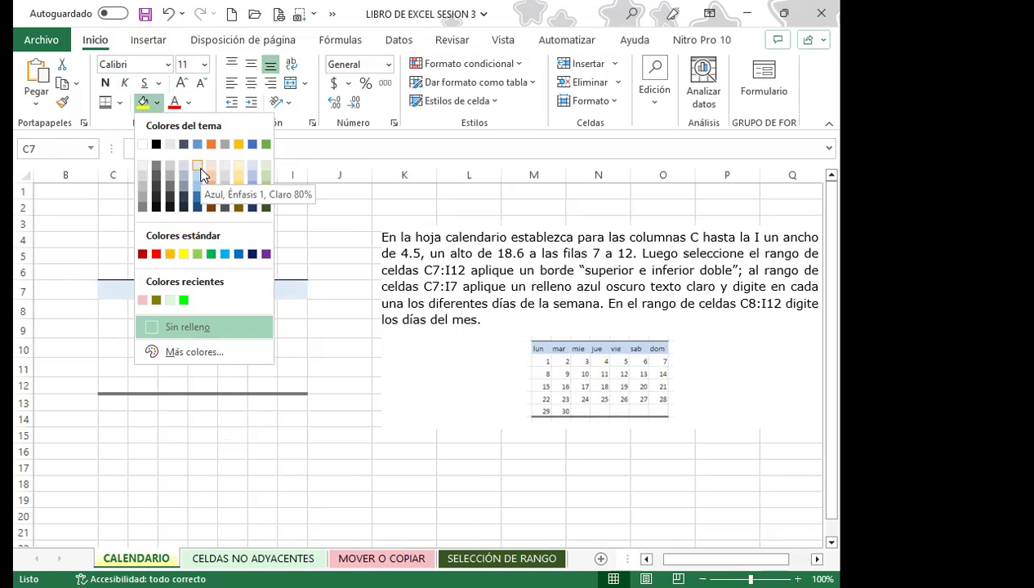
left_click(160, 322)
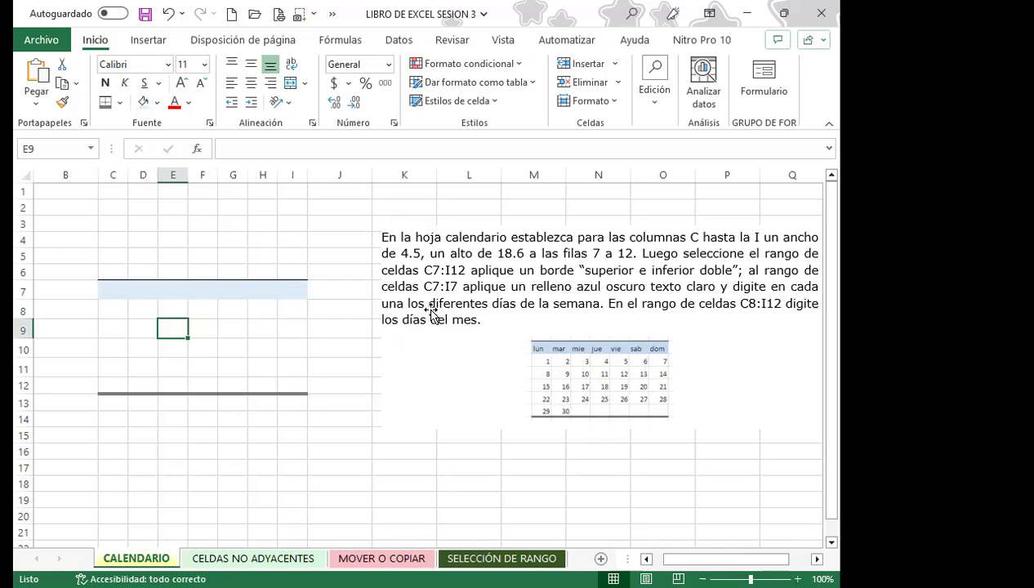
left_click(111, 289)
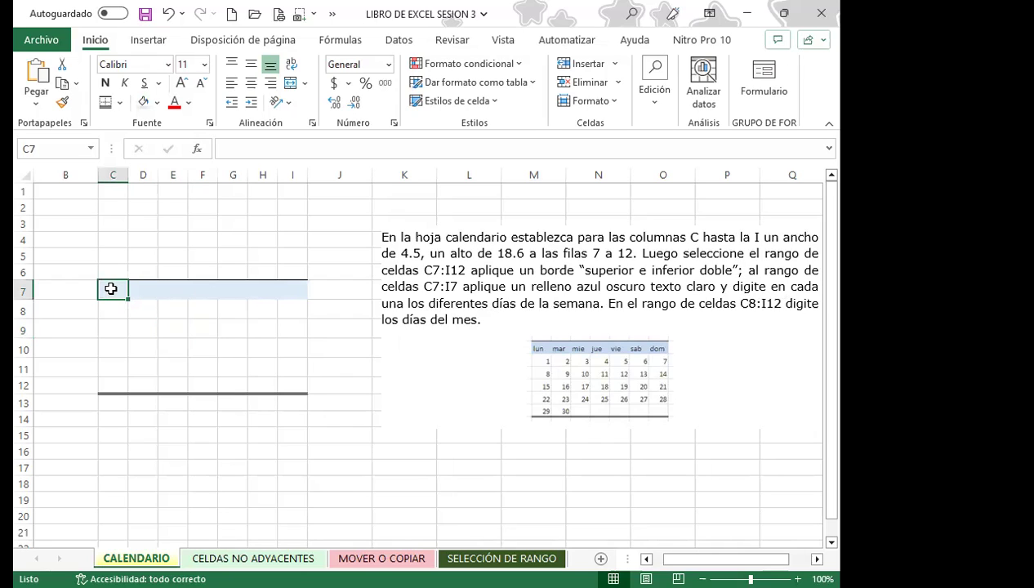
Enter LUN in cell C7 and reselect it, clearing a stray selection.
type("LUN")
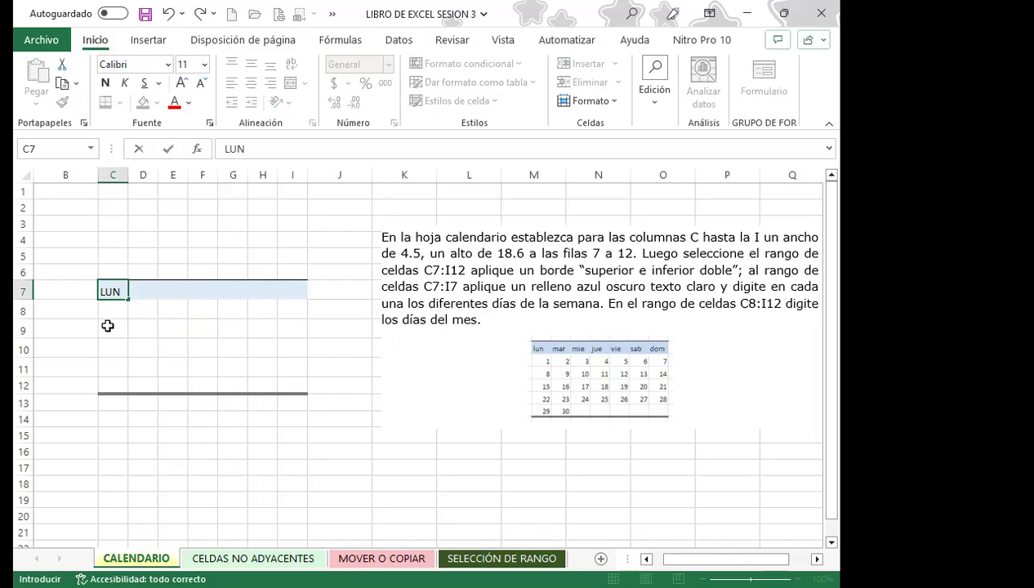
key("Return")
left_click(111, 290)
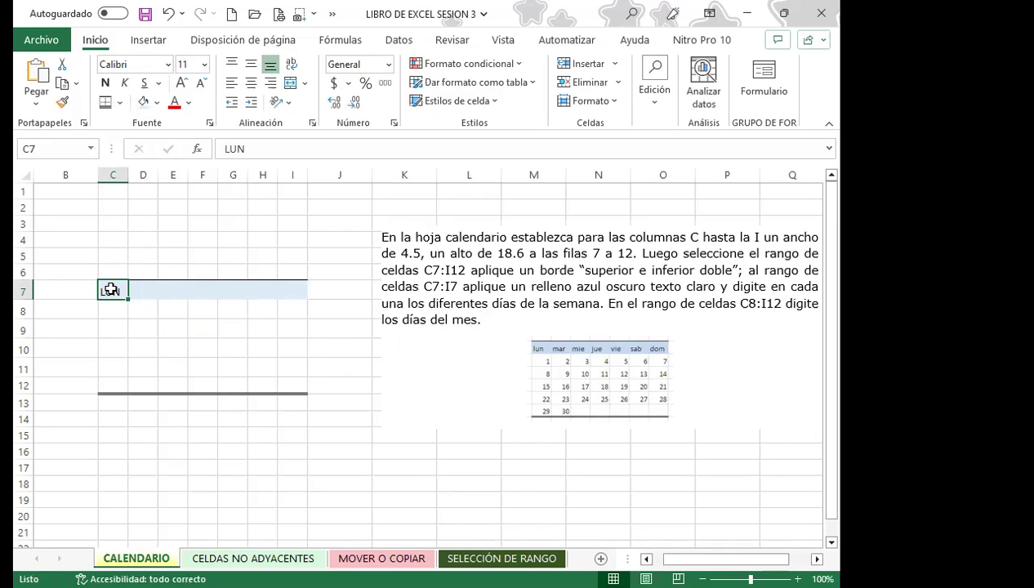
left_click_drag(107, 198, 286, 268)
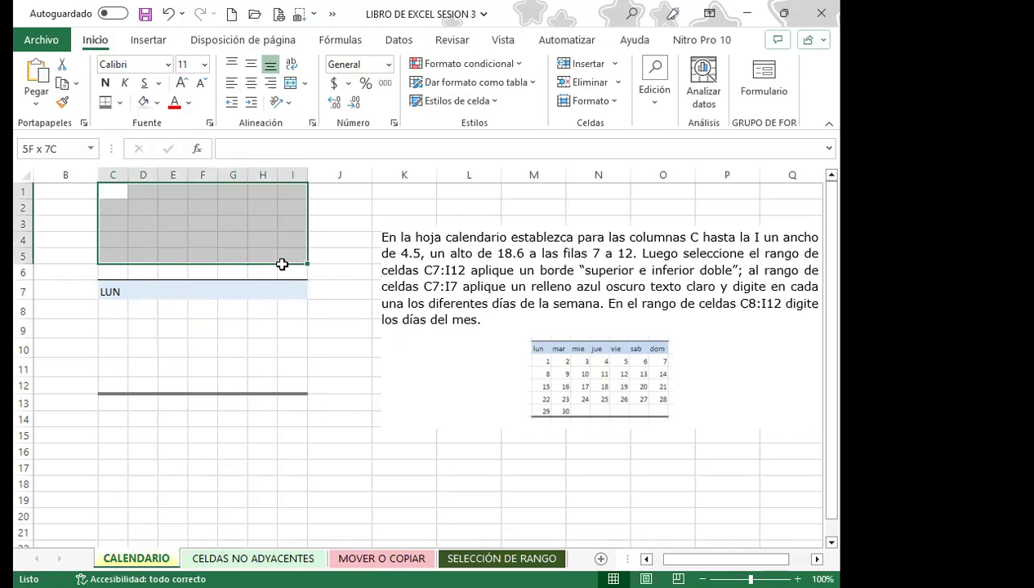
left_click(173, 254)
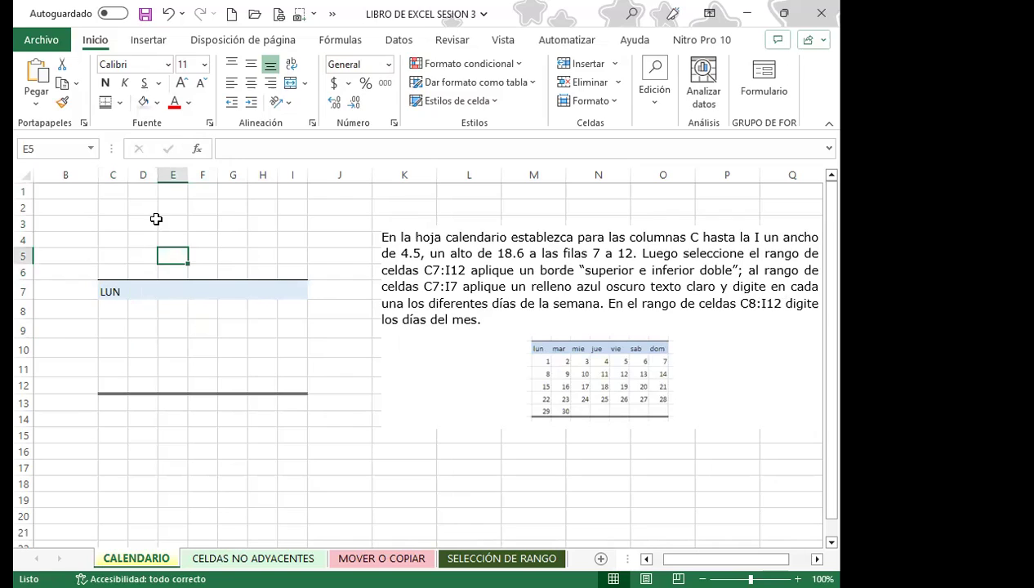
left_click_drag(150, 208, 171, 208)
left_click(111, 293)
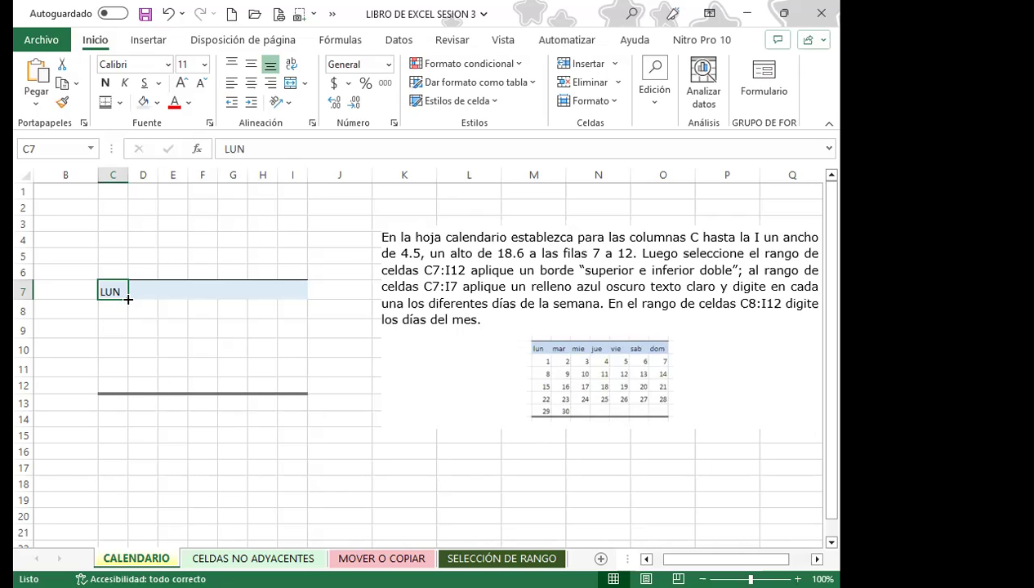
Auto-fill the weekdays from LUN across row 7 through DOM. in I7.
left_click_drag(127, 300, 128, 299)
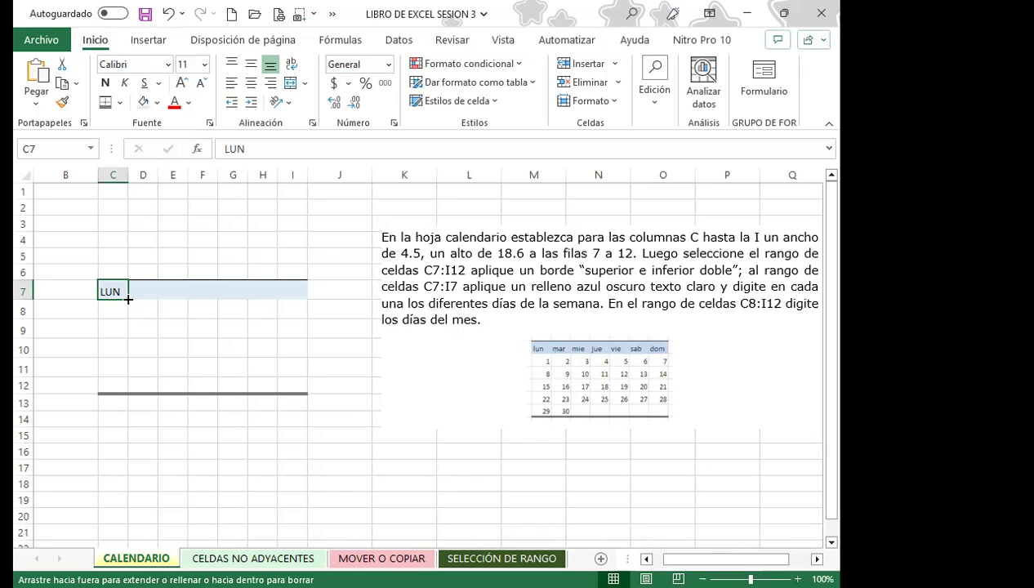
left_click_drag(128, 300, 303, 300)
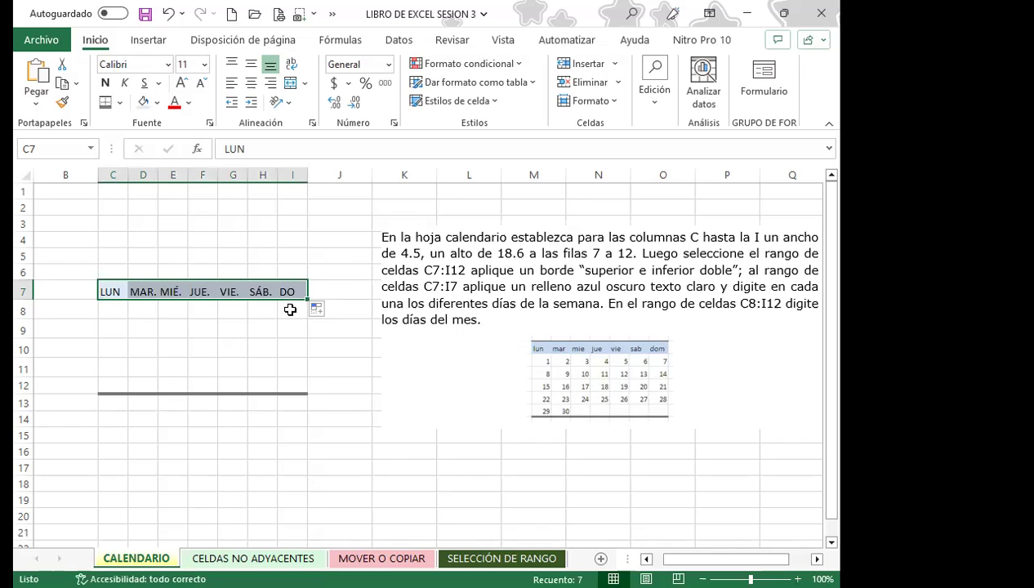
left_click(107, 291)
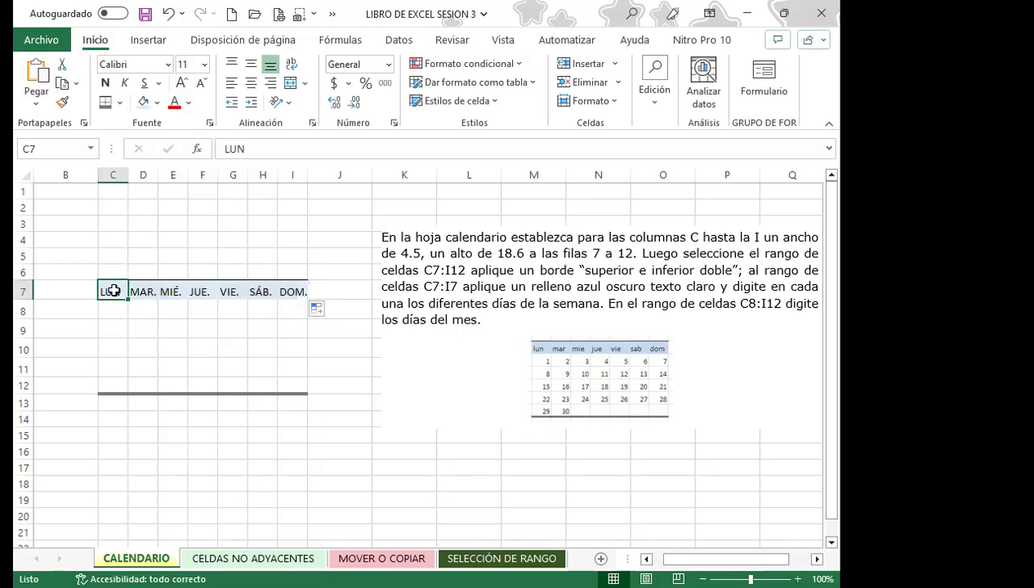
left_click(300, 293)
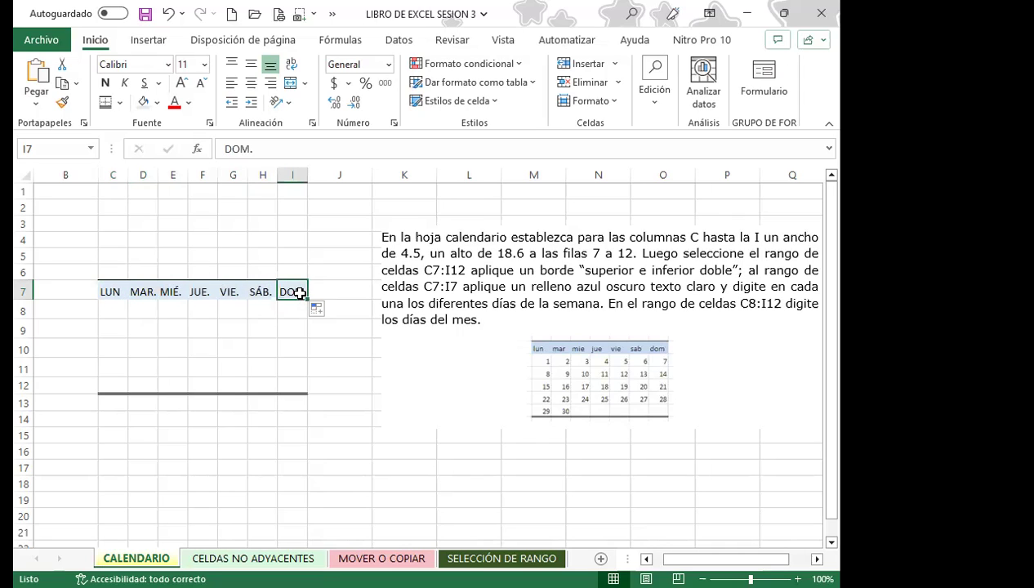
left_click(109, 308)
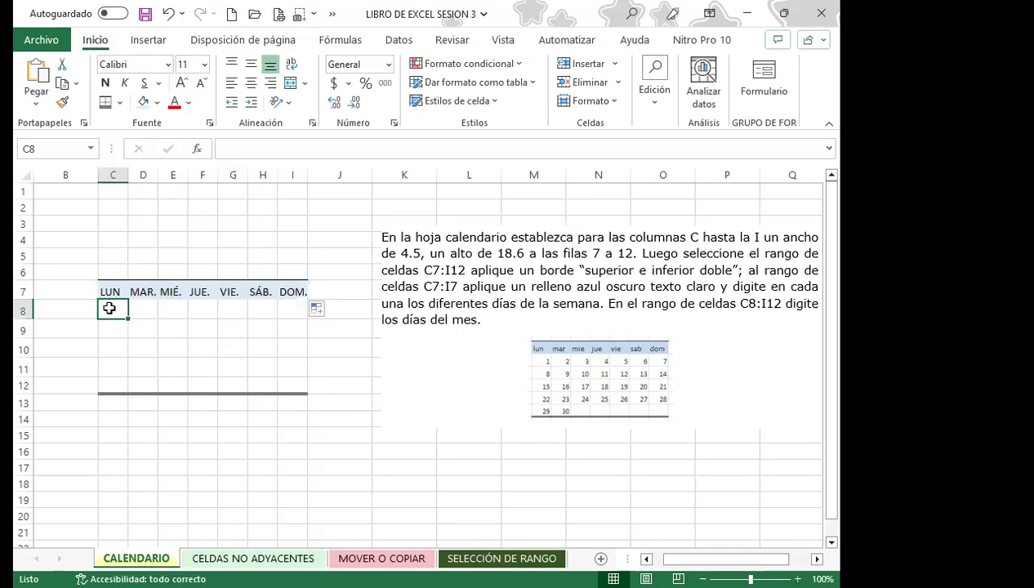
Enter 1 in C8 and fill row 8 as the series 1 to 7 with Serie de relleno.
type("1")
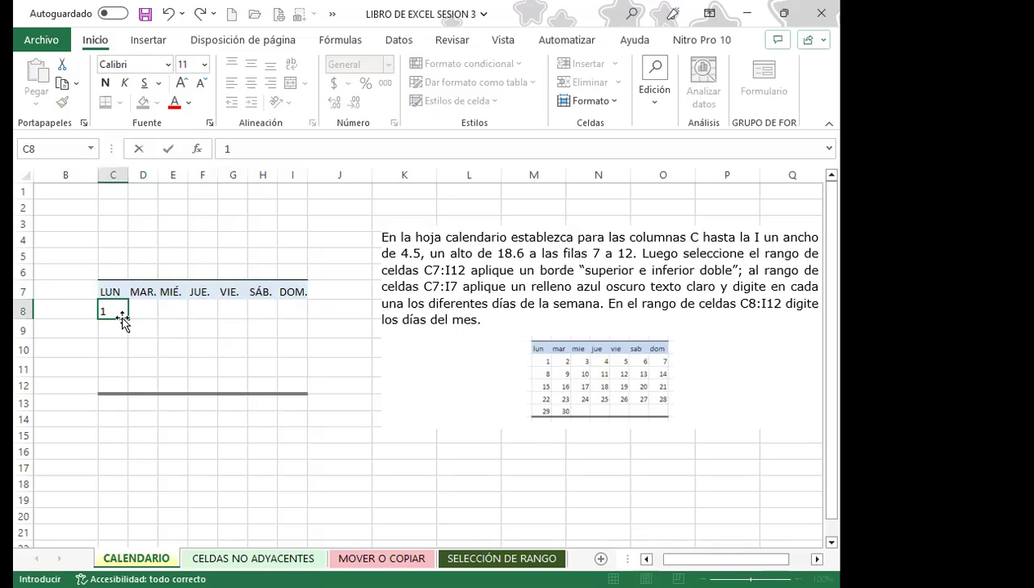
left_click_drag(129, 318, 298, 319)
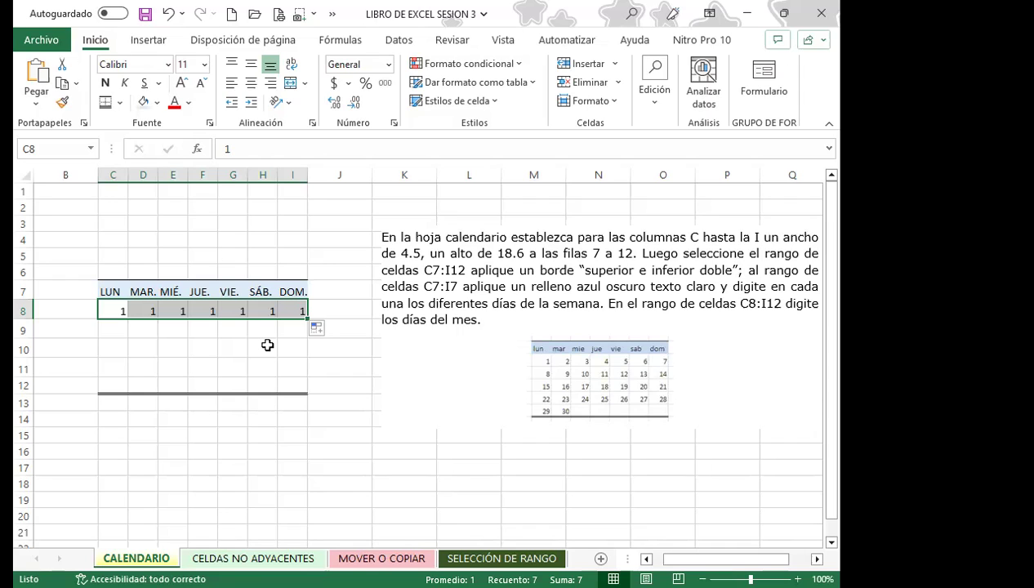
left_click(328, 330)
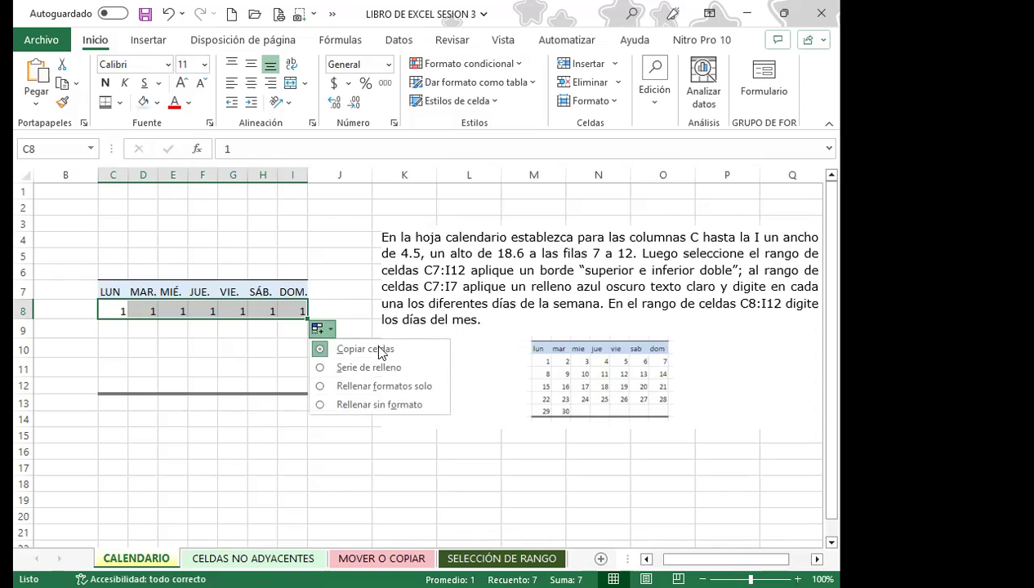
left_click(322, 368)
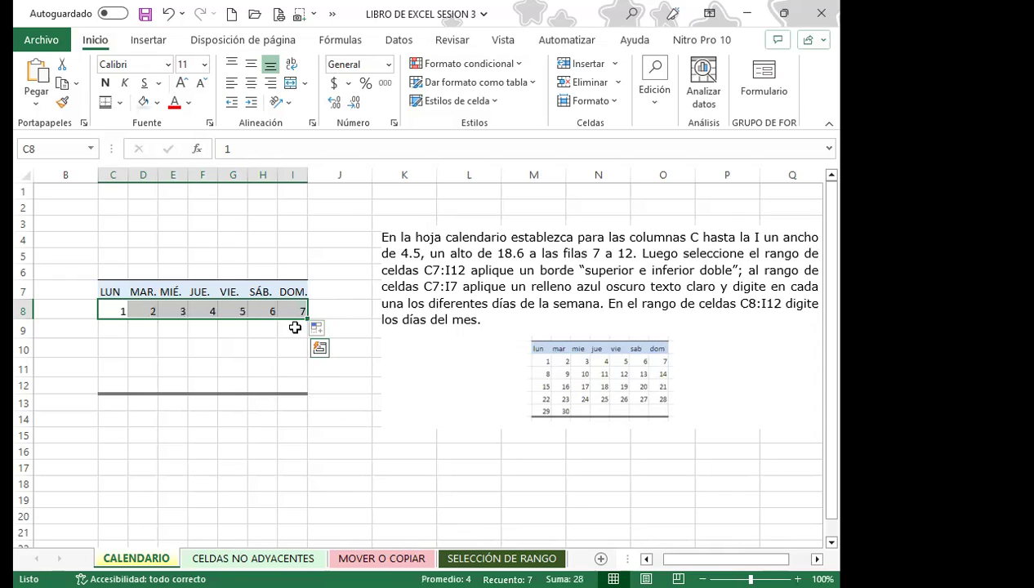
left_click(115, 330)
Fill row 9 with days 8–14 and row 10 with days 15–21 as fill series.
type("8")
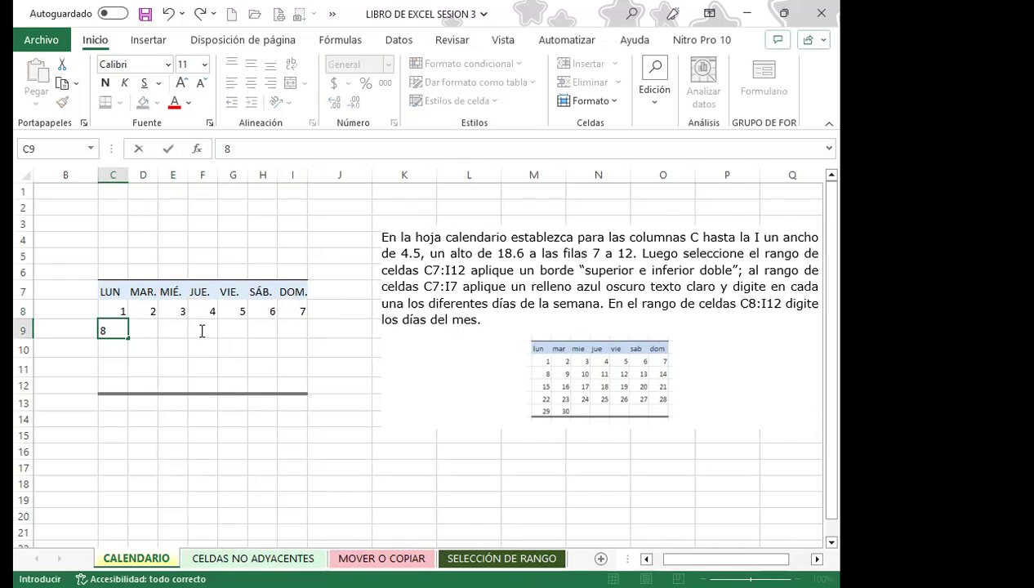
key("F2")
left_click_drag(128, 339, 304, 337)
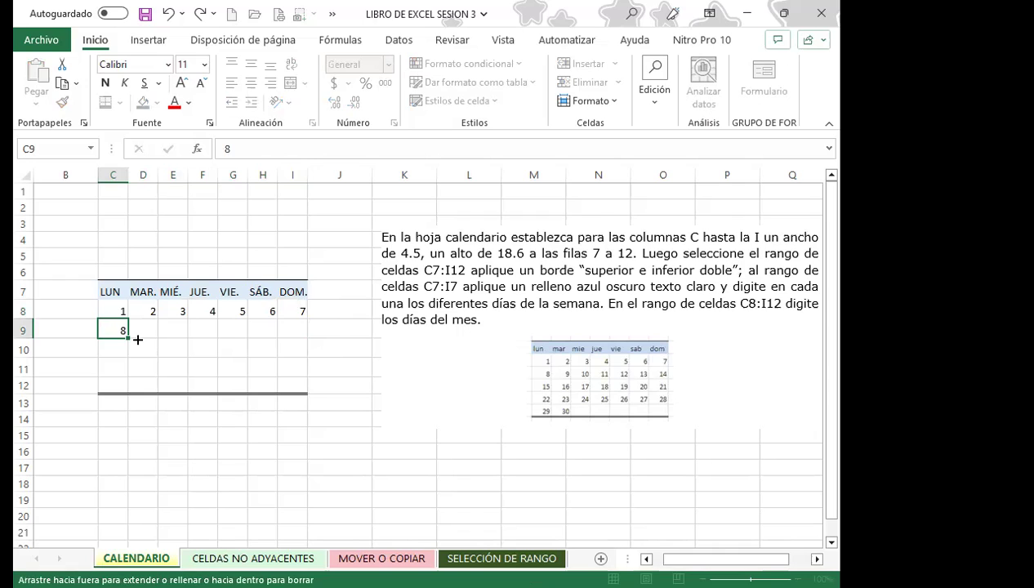
left_click(324, 386)
left_click_drag(117, 349, 143, 349)
left_click(116, 350)
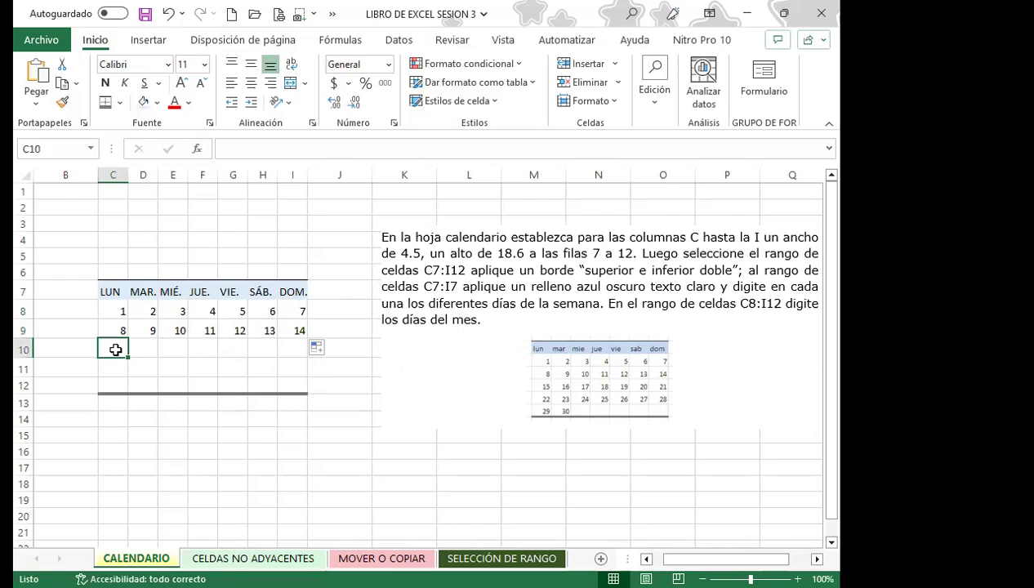
type("15")
left_click_drag(129, 357, 302, 352)
left_click(321, 369)
left_click(340, 407)
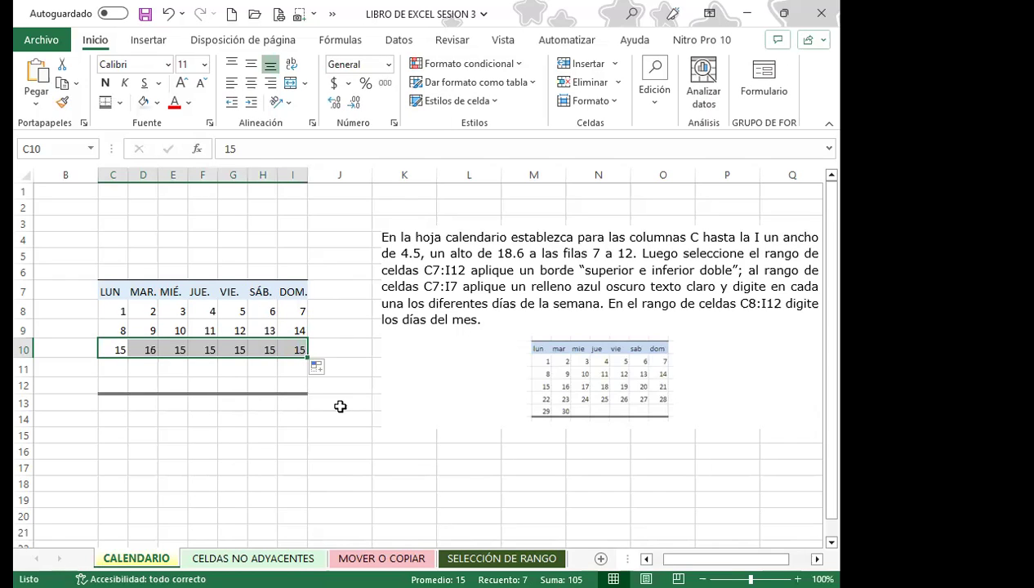
left_click(109, 367)
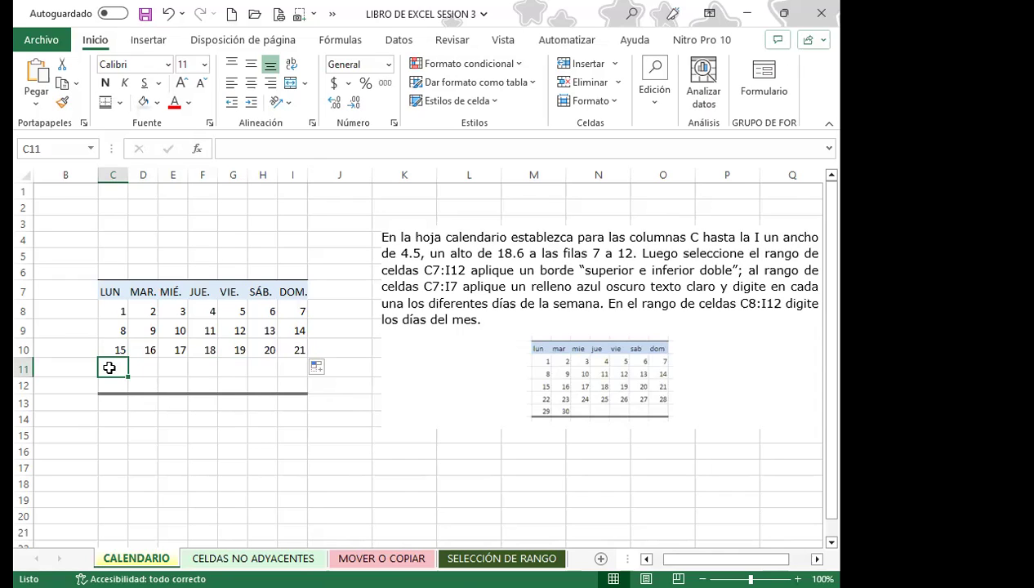
Fill row 11 with days 22–28, then enter 29 and 30 in C12:D12.
type("2")
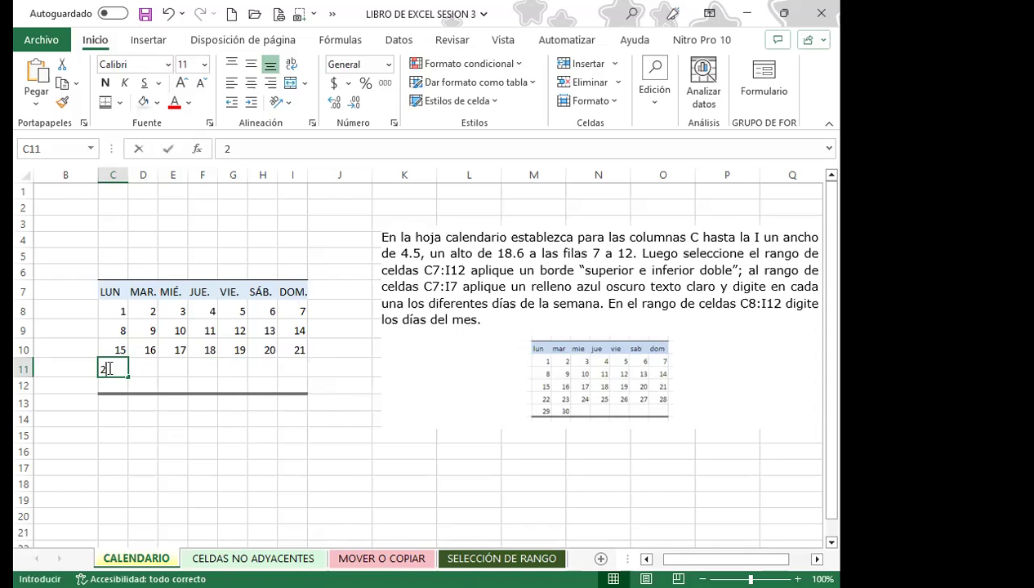
type("2")
left_click_drag(130, 378, 292, 371)
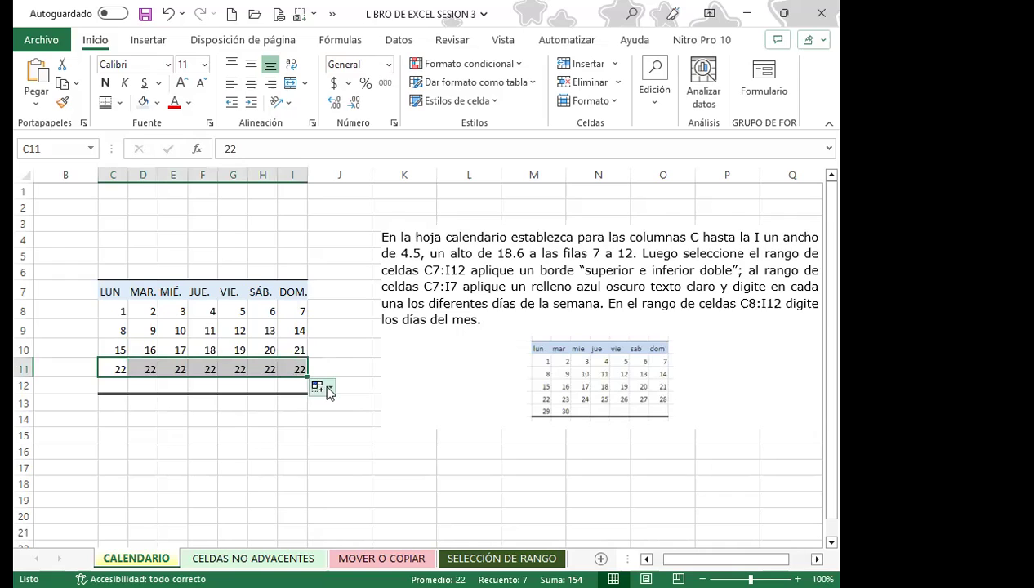
left_click(329, 391)
left_click(339, 426)
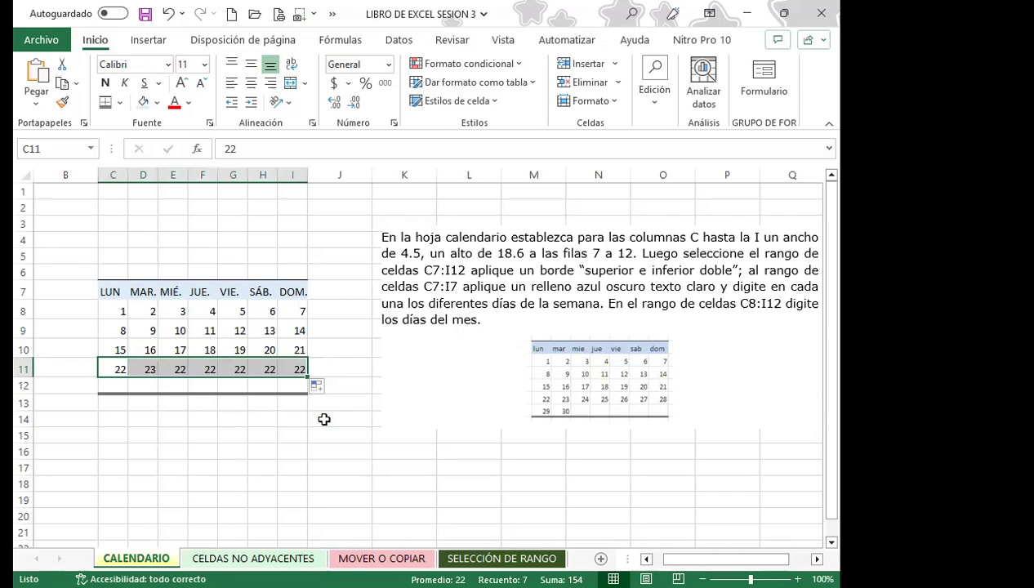
left_click(113, 384)
type("29")
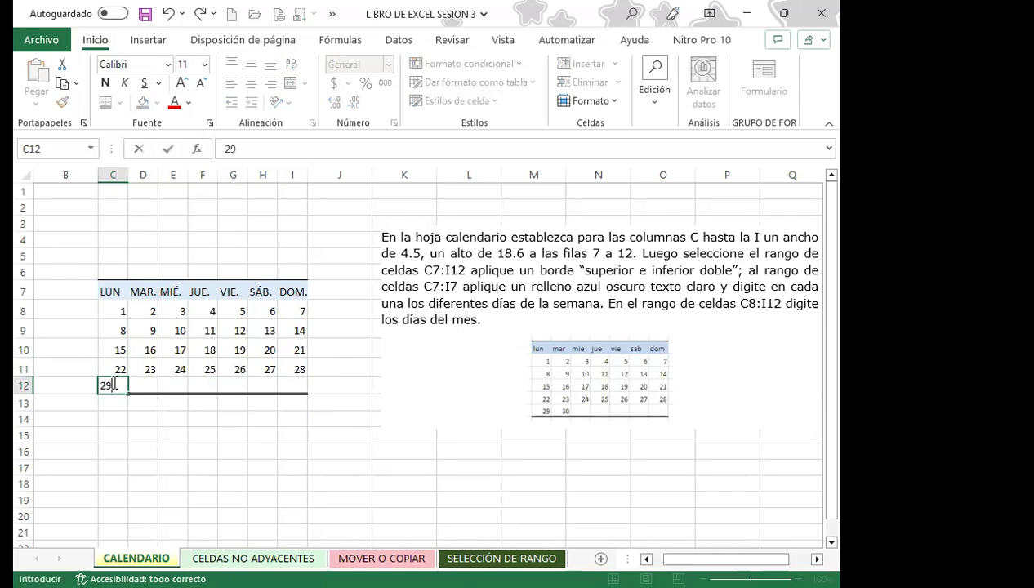
key("Tab")
type("30")
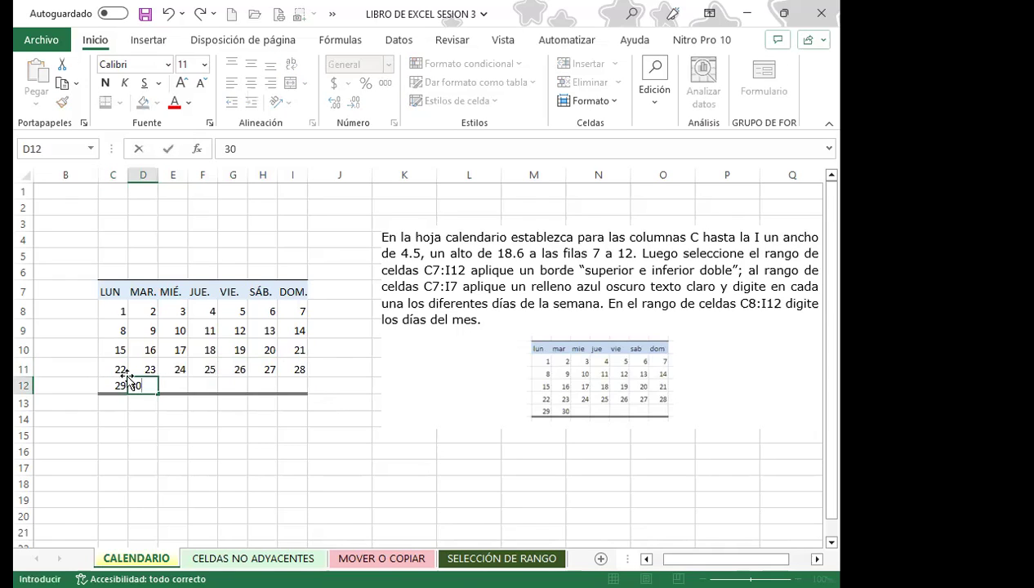
left_click(174, 429)
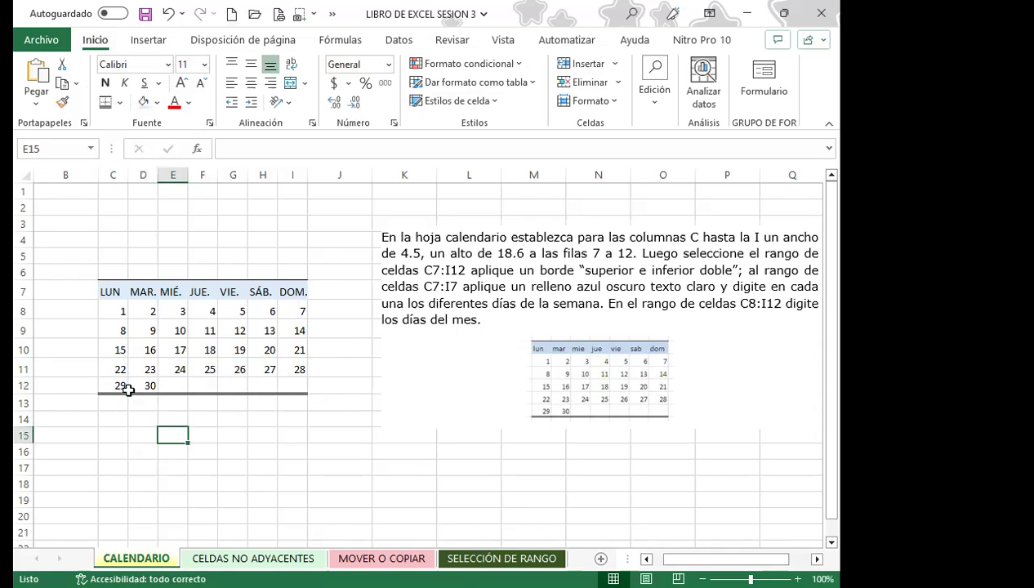
left_click(493, 376)
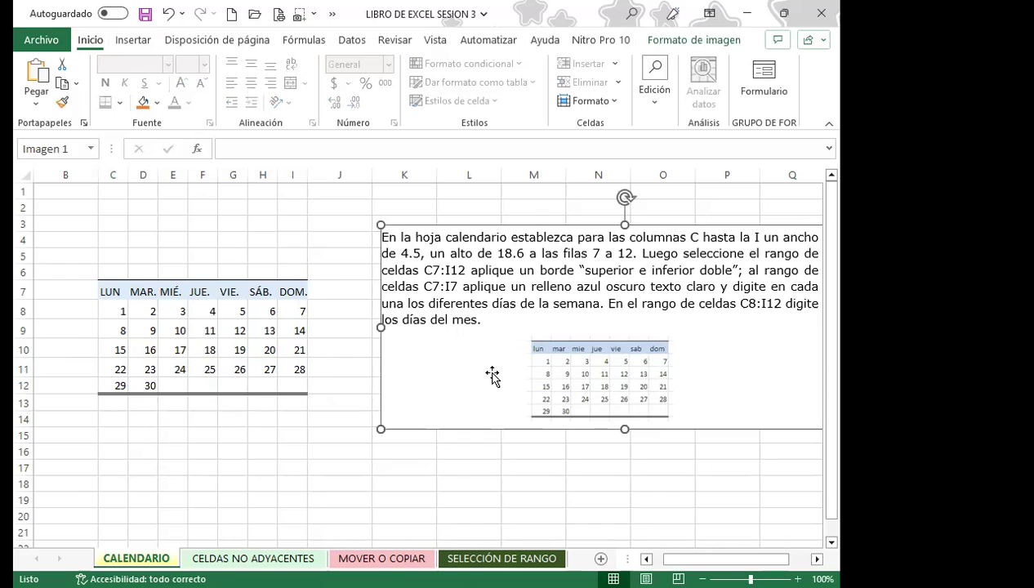
left_click(253, 327)
left_click(219, 381)
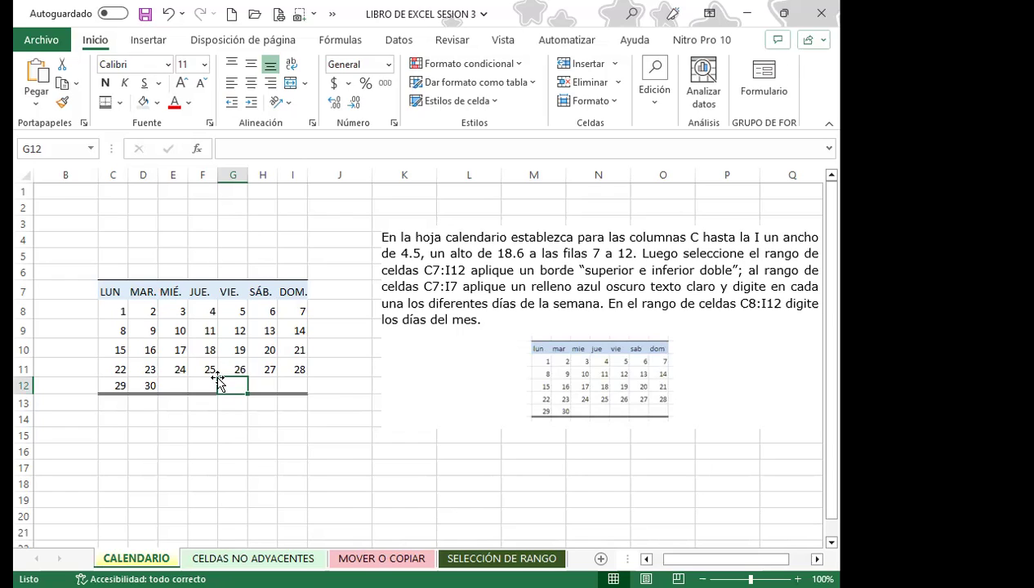
left_click(178, 384)
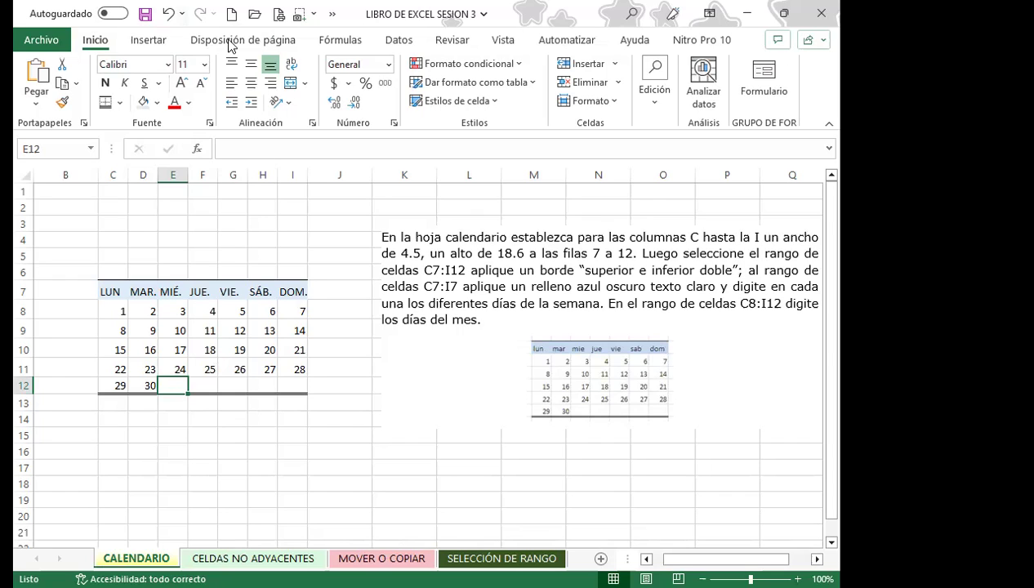
Open Excel Options from the Quick Access Toolbar's overflow customization menu.
left_click(333, 14)
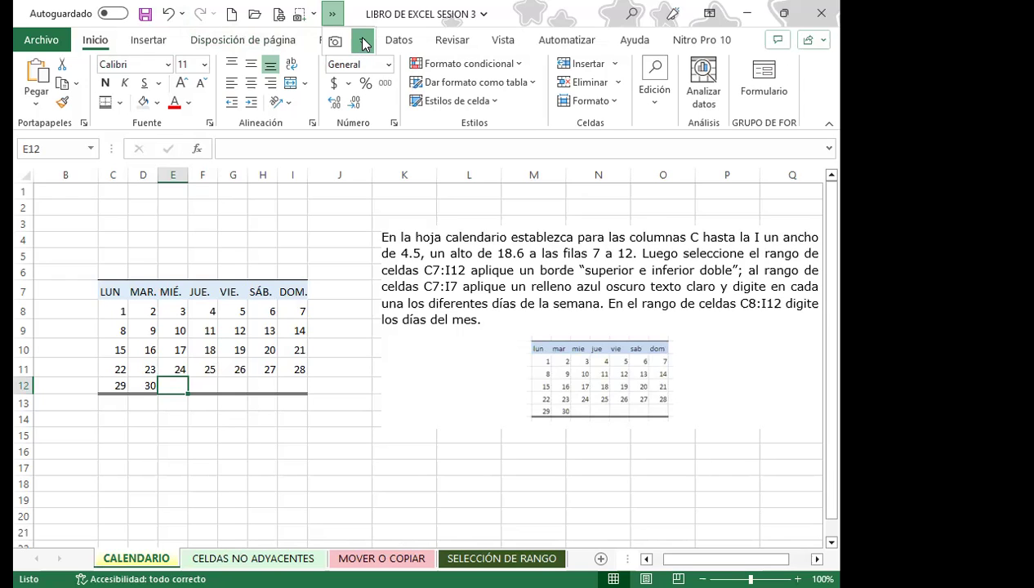
left_click(365, 44)
left_click(440, 387)
On the Avanzadas page, scroll to General and open Modificar listas personalizadas.
left_click(134, 222)
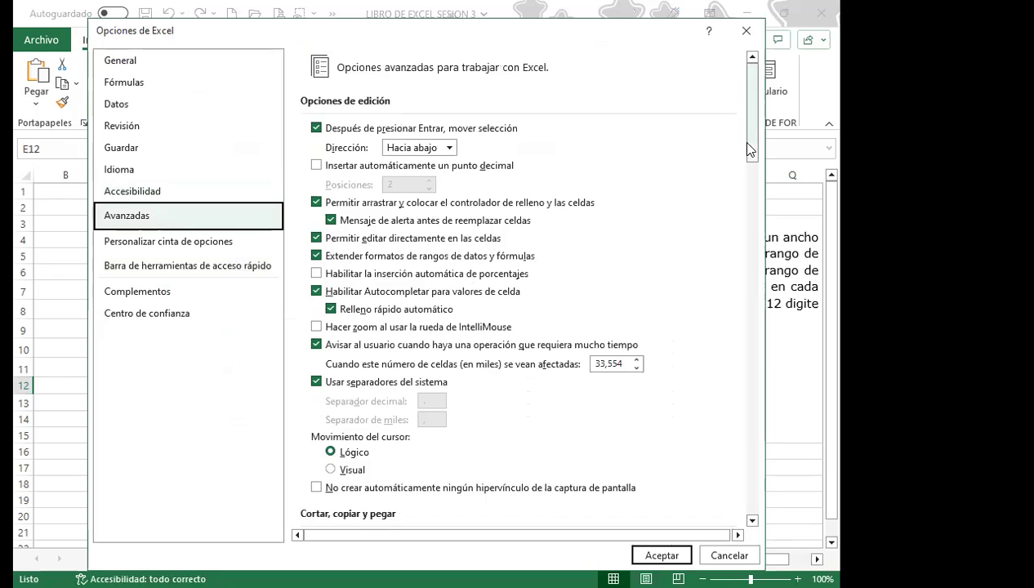
left_click_drag(746, 140, 768, 369)
scroll(672, 457, "down", 6)
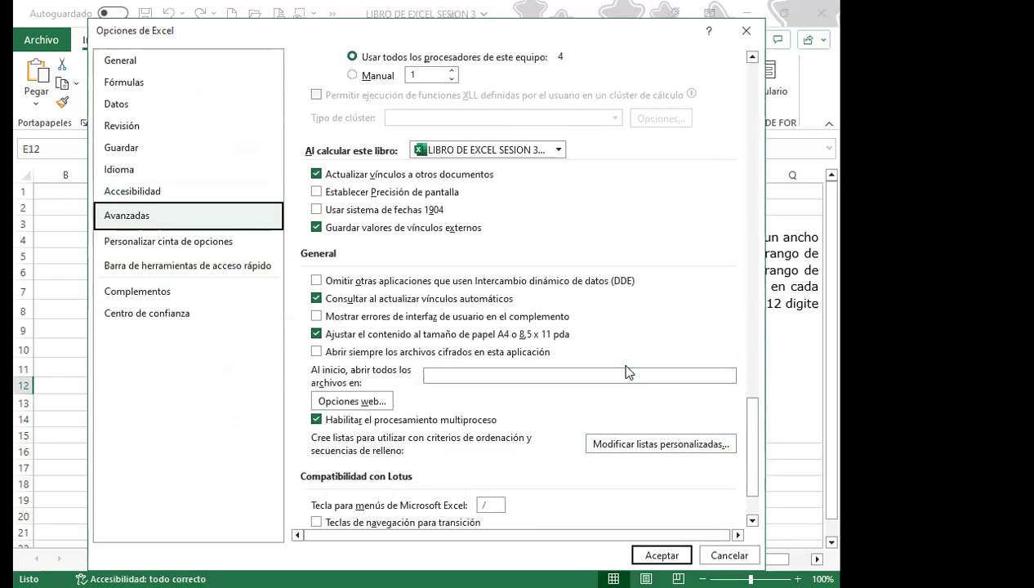
scroll(649, 462, "down", 3)
left_click(653, 370)
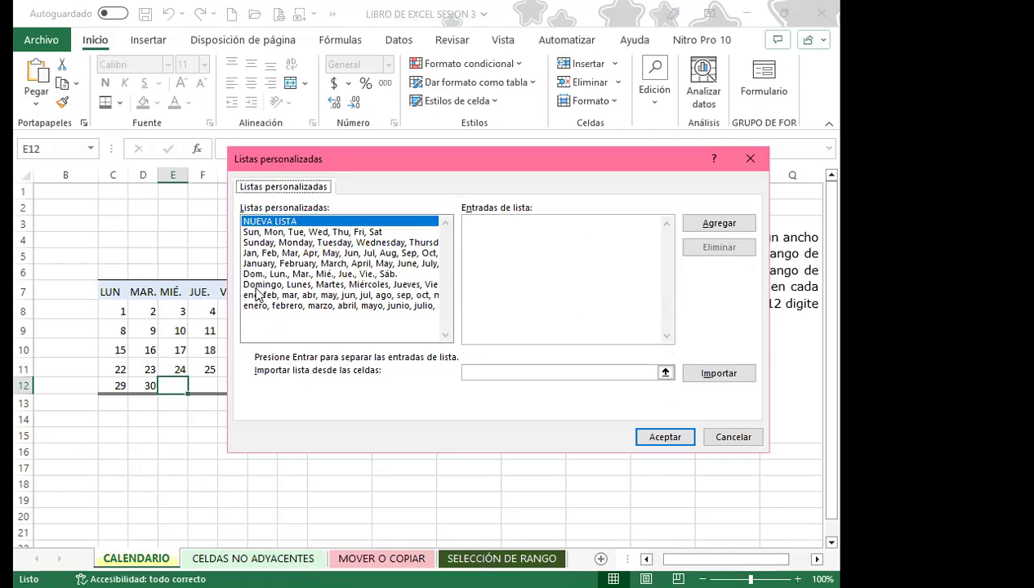
View the Spanish and English weekday and month lists, then close Listas personalizadas and Opciones de Excel.
left_click(258, 275)
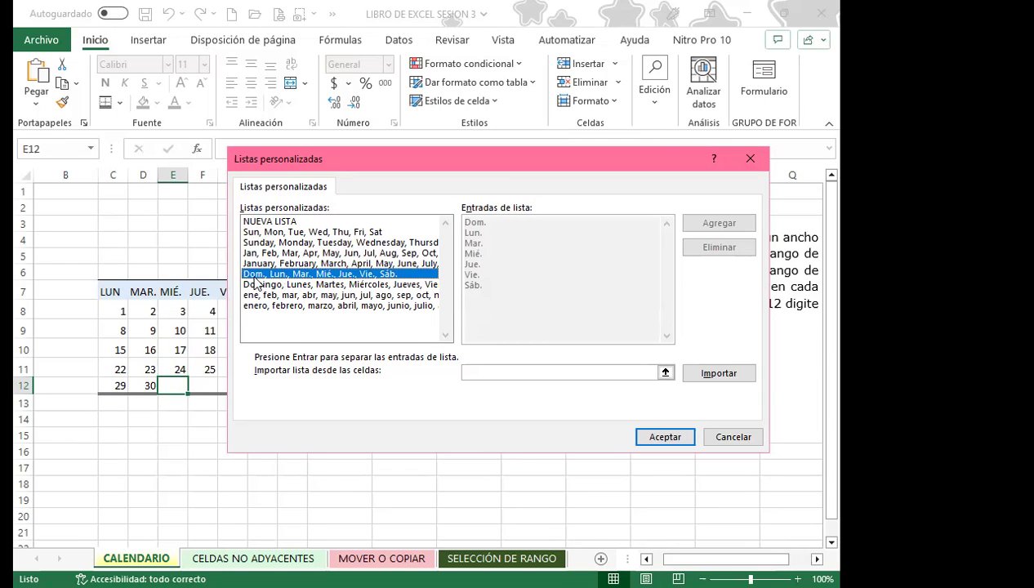
left_click(263, 285)
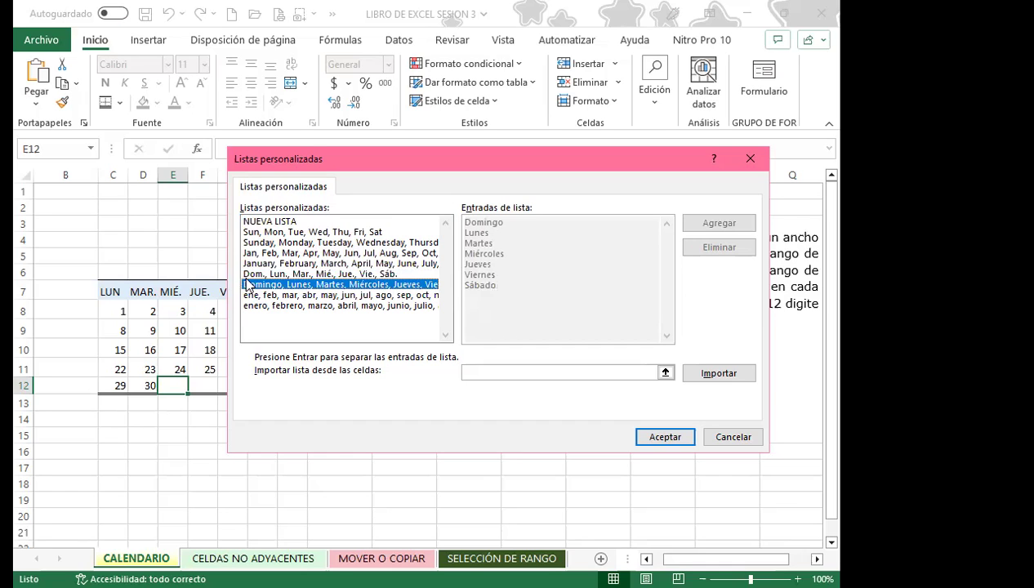
left_click(261, 296)
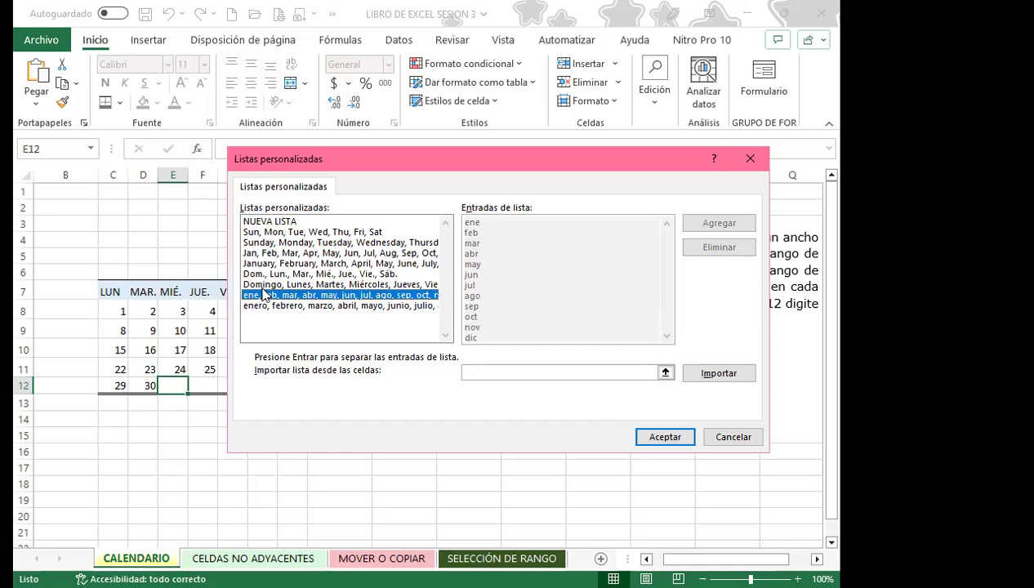
left_click(260, 246)
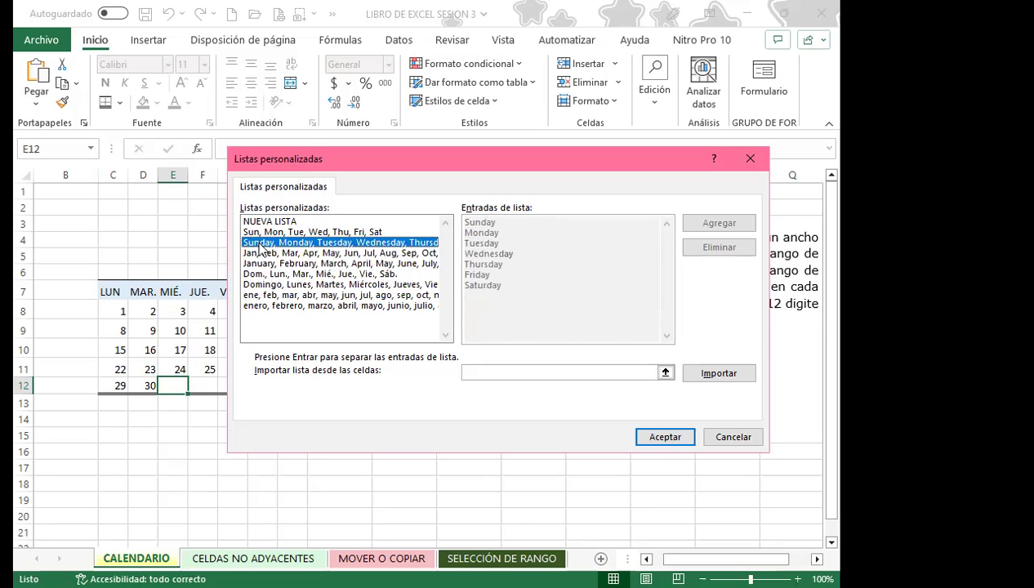
left_click(273, 233)
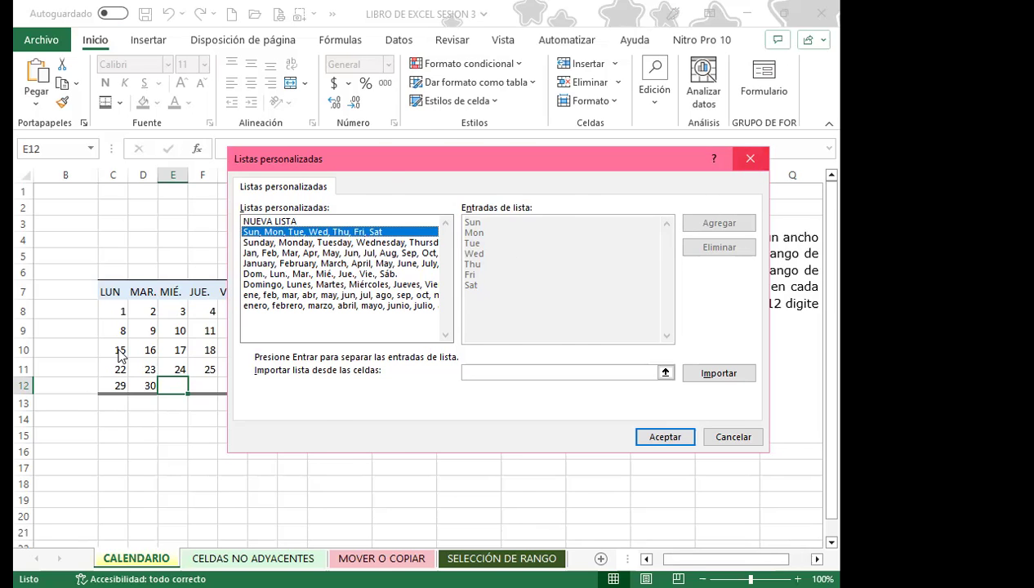
key("Escape")
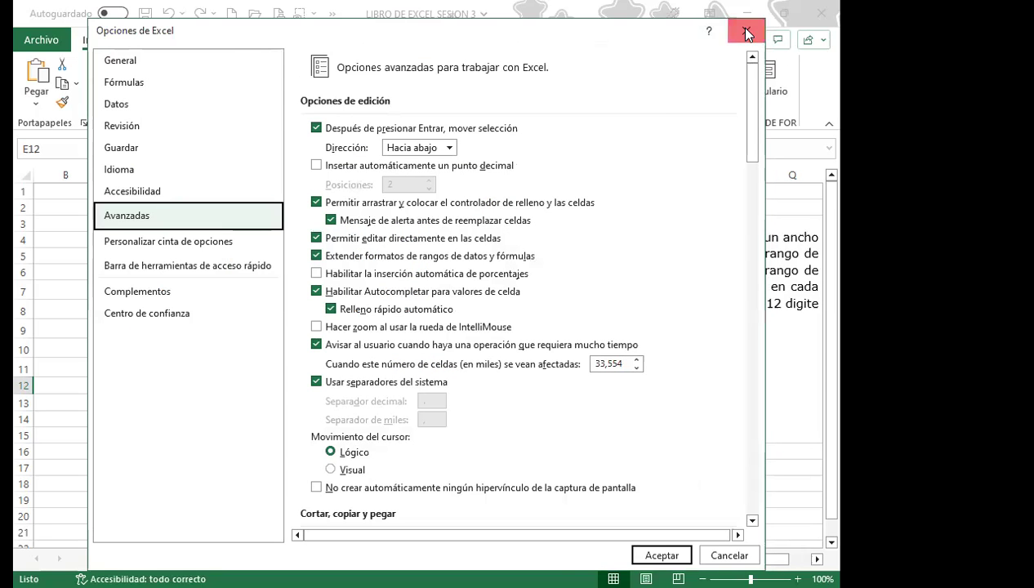
left_click(746, 33)
left_click(110, 292)
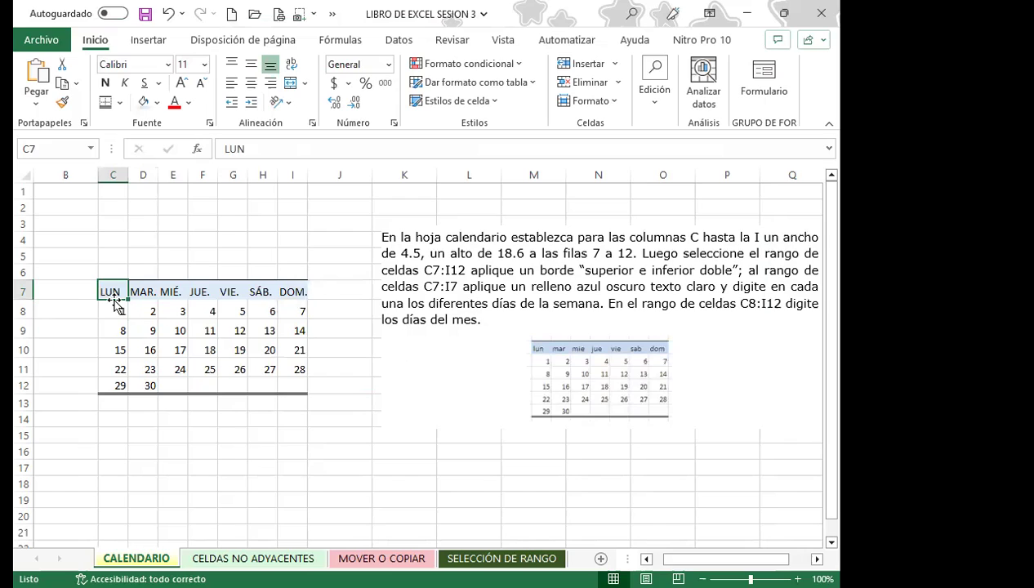
left_click(176, 350)
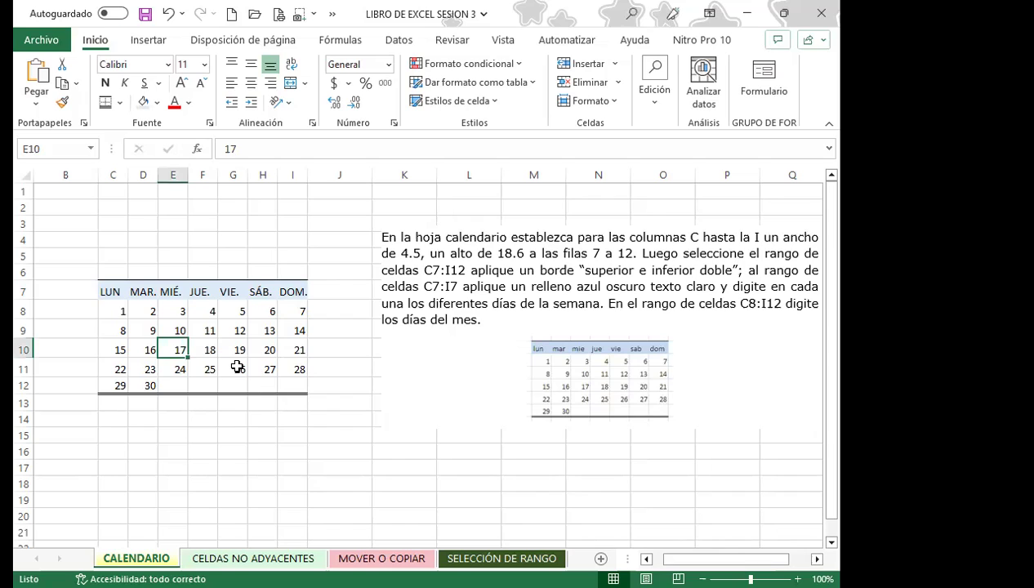
left_click(187, 333)
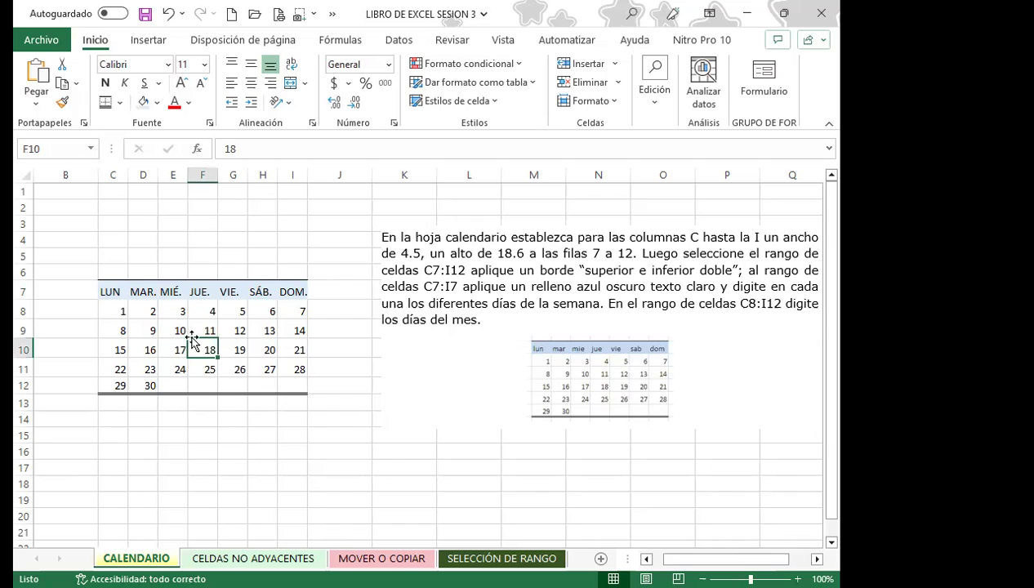
left_click(152, 308)
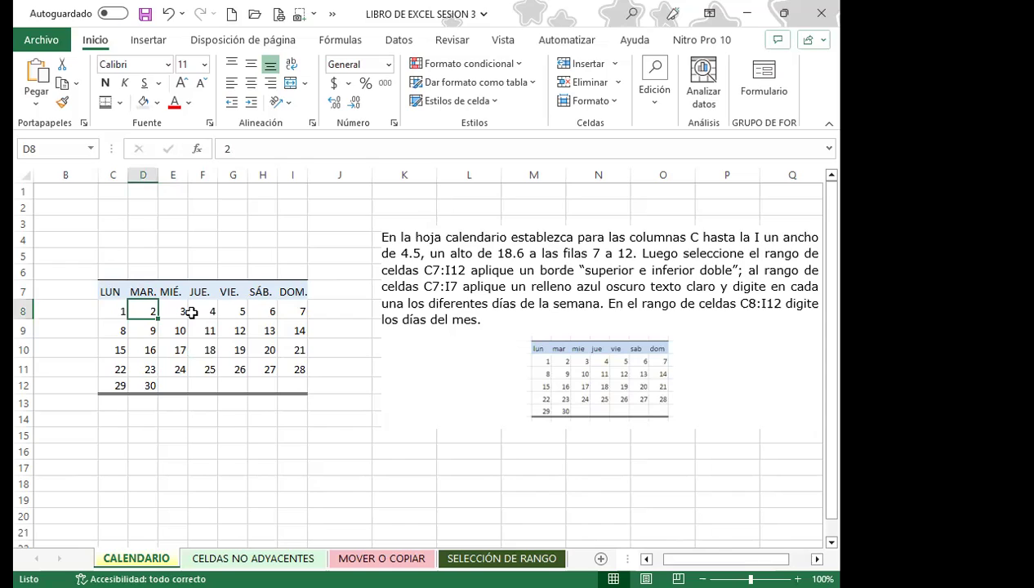
left_click(202, 316)
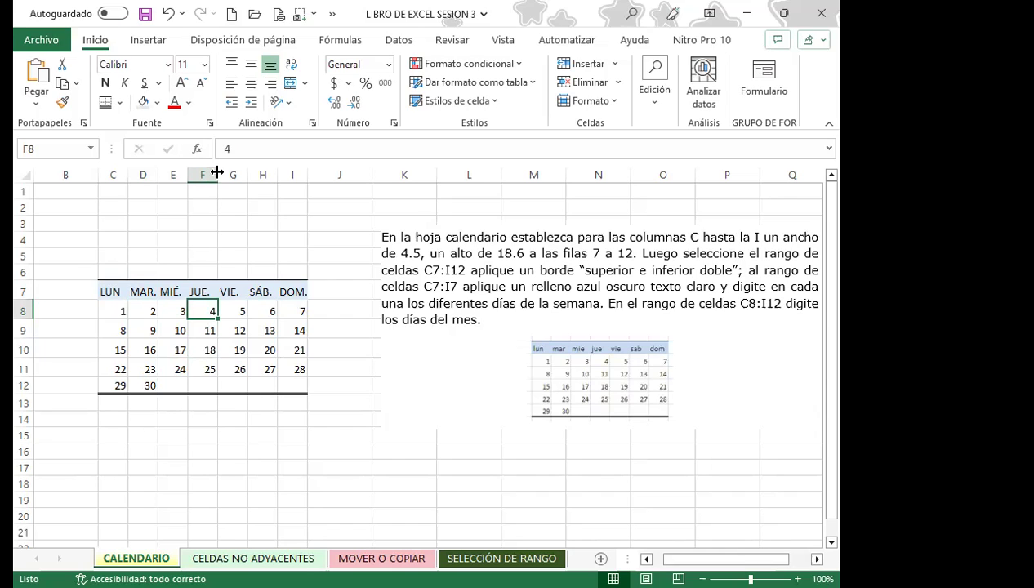
left_click_drag(217, 173, 217, 172)
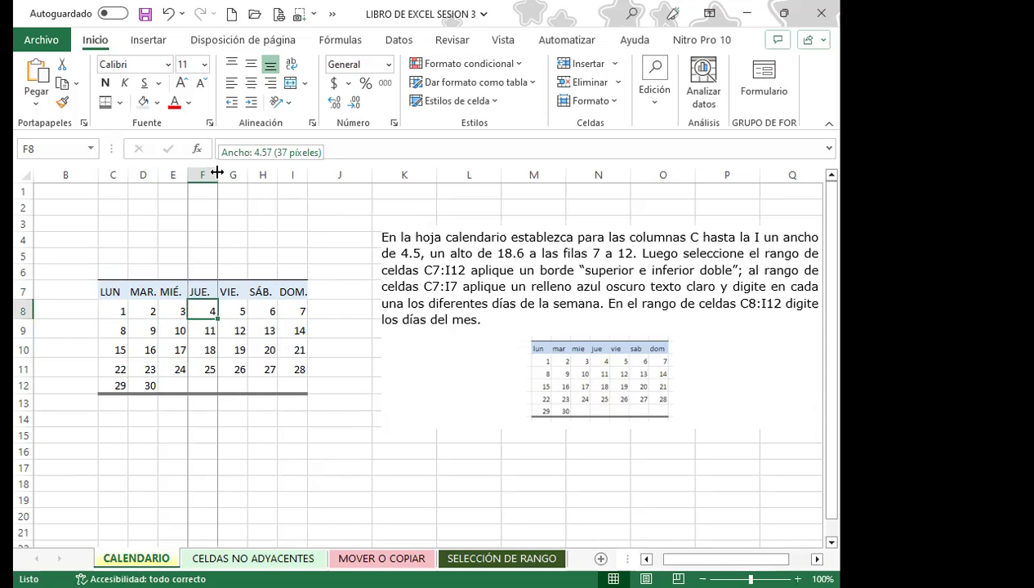
left_click_drag(218, 173, 217, 172)
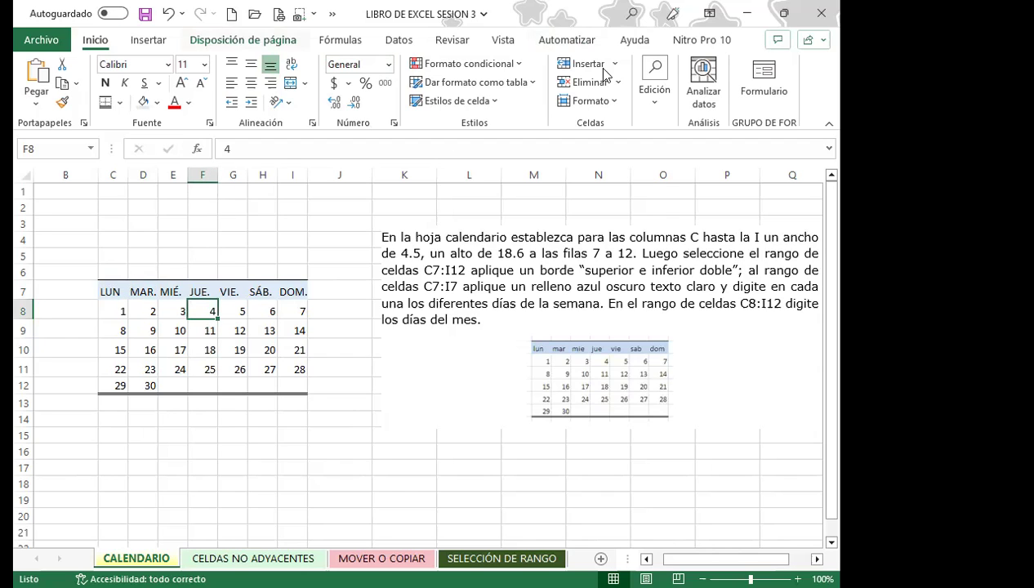
left_click(617, 104)
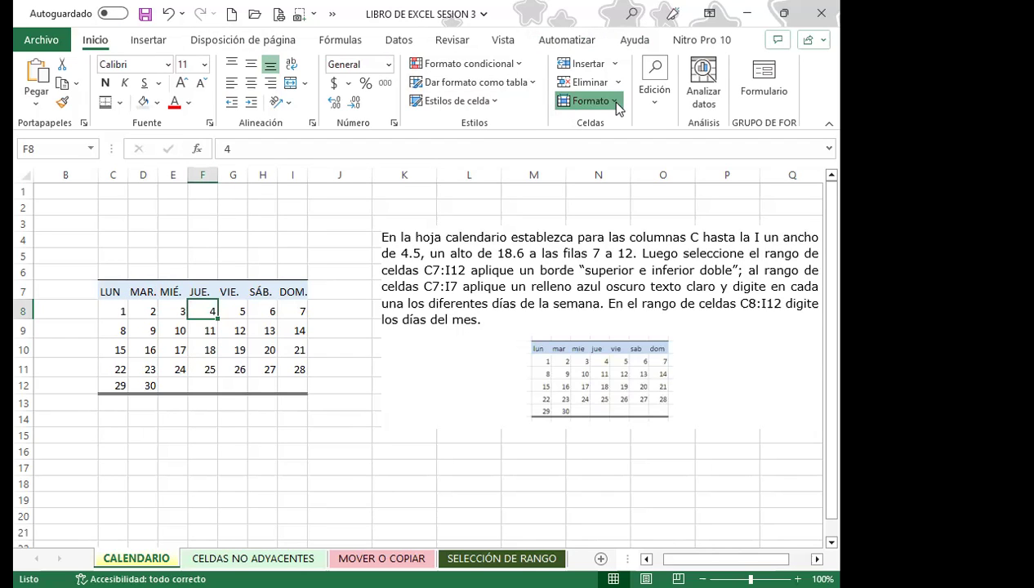
left_click(617, 104)
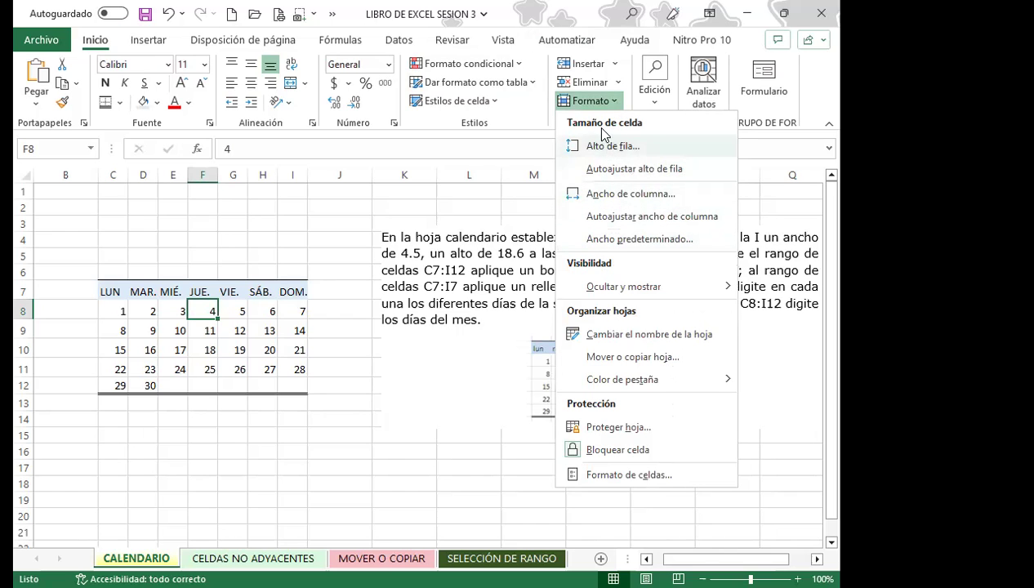
left_click(263, 357)
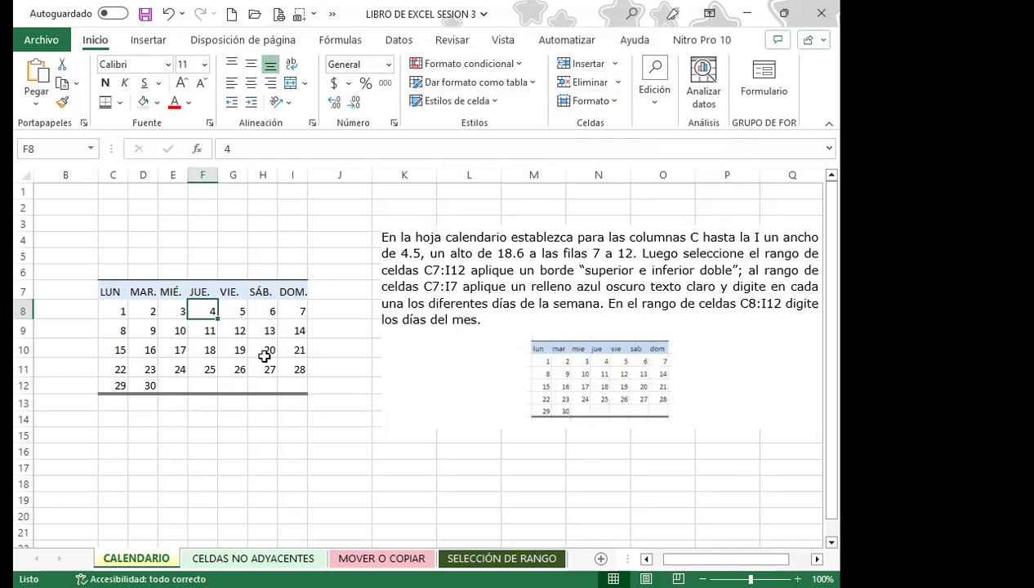
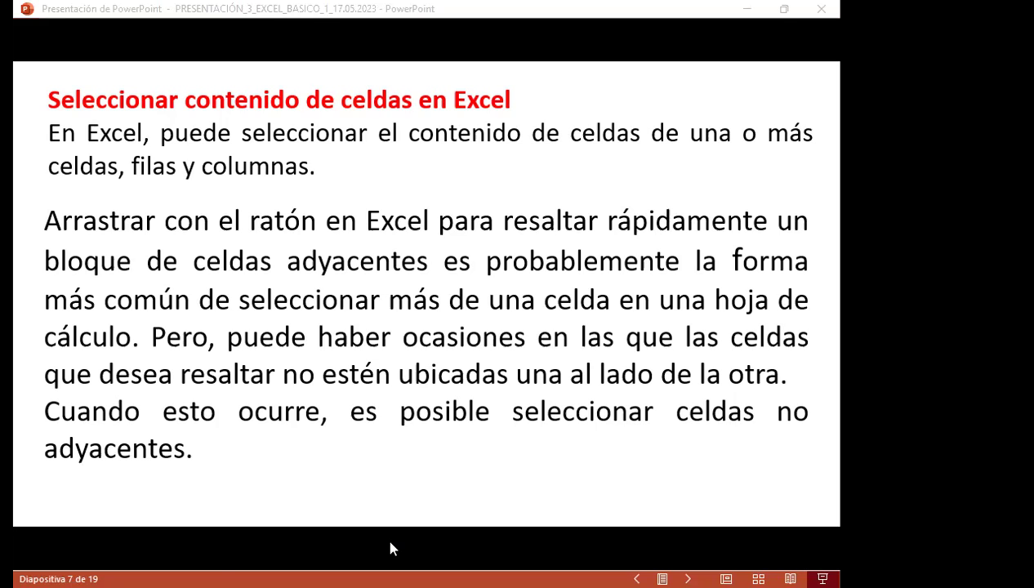
Switch from the PowerPoint slide to the Excel workbook's CELDAS NO ADYACENTES sheet.
key("alt+Tab")
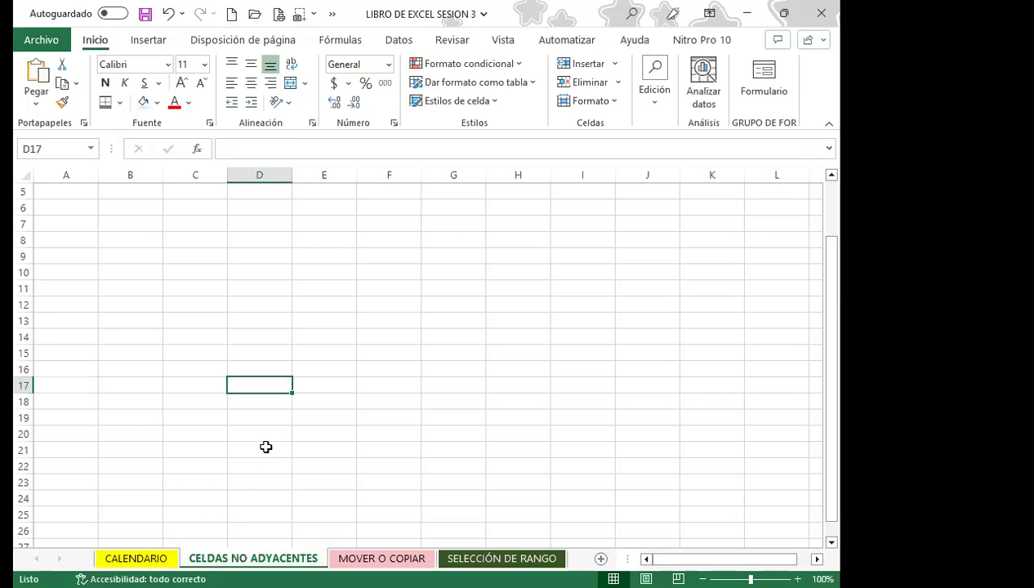
left_click(248, 432)
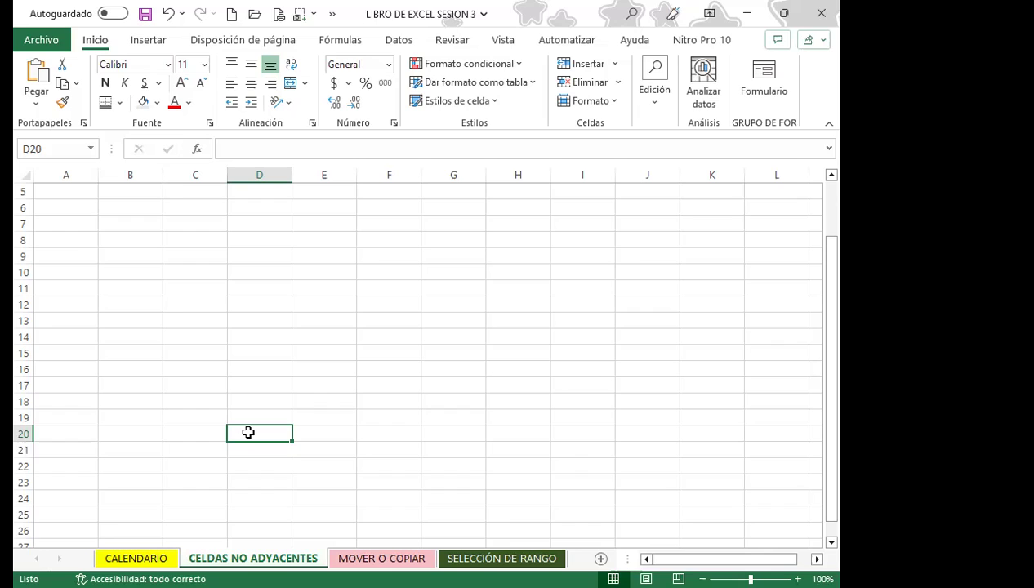
left_click_drag(80, 193, 79, 442)
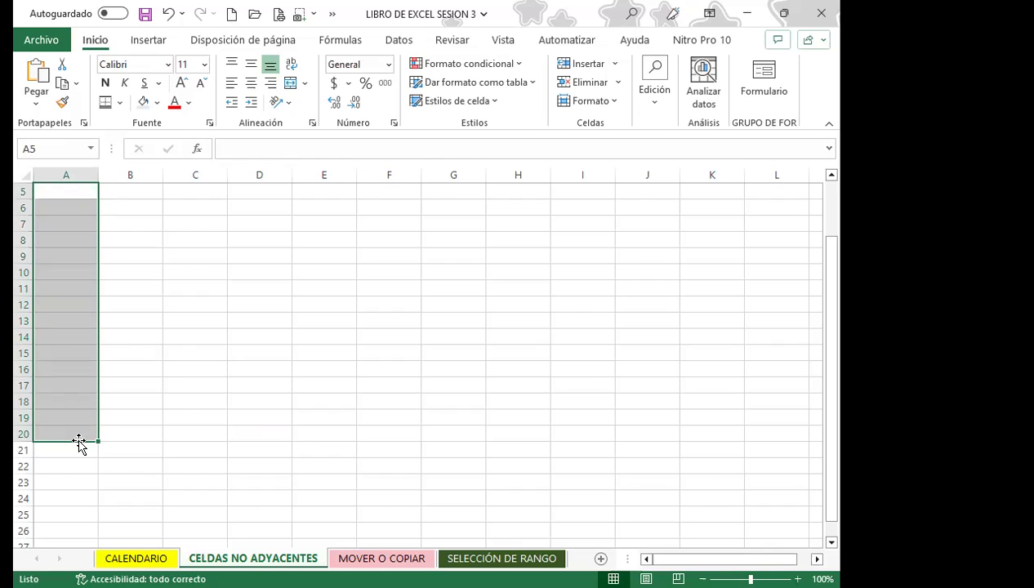
left_click(134, 335)
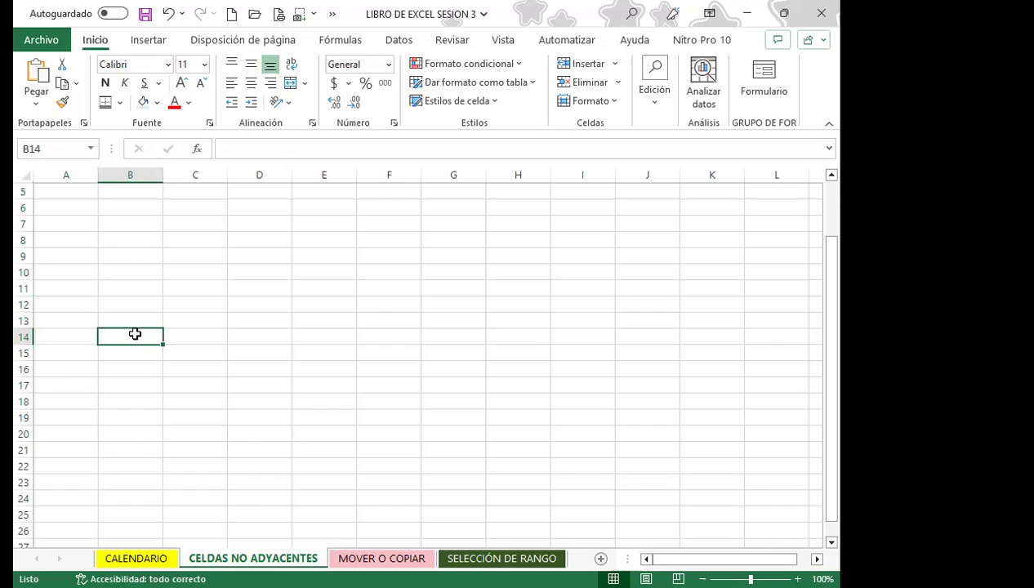
left_click_drag(72, 192, 80, 501)
scroll(80, 252, "up", 2)
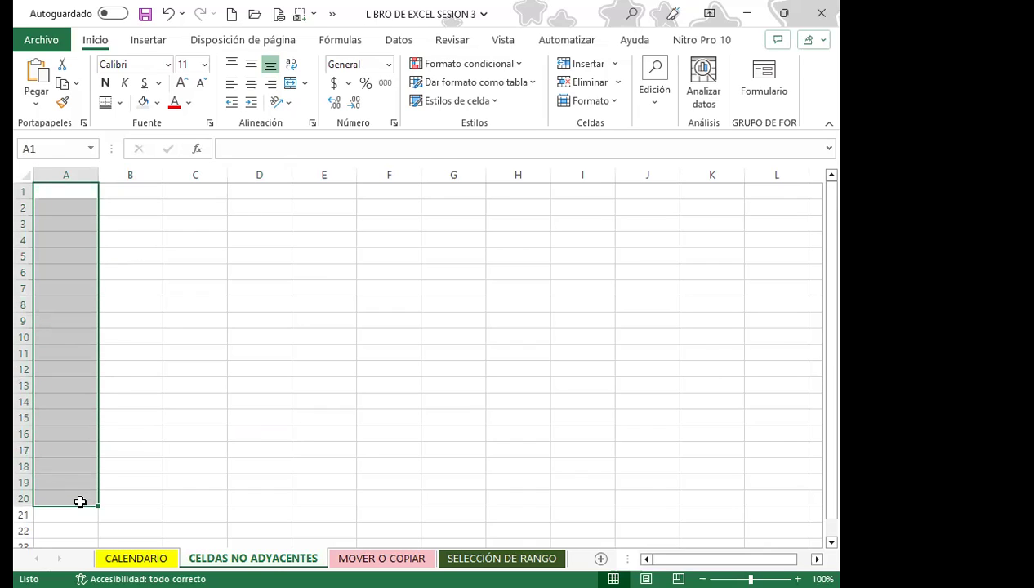
left_click(128, 335, "ctrl")
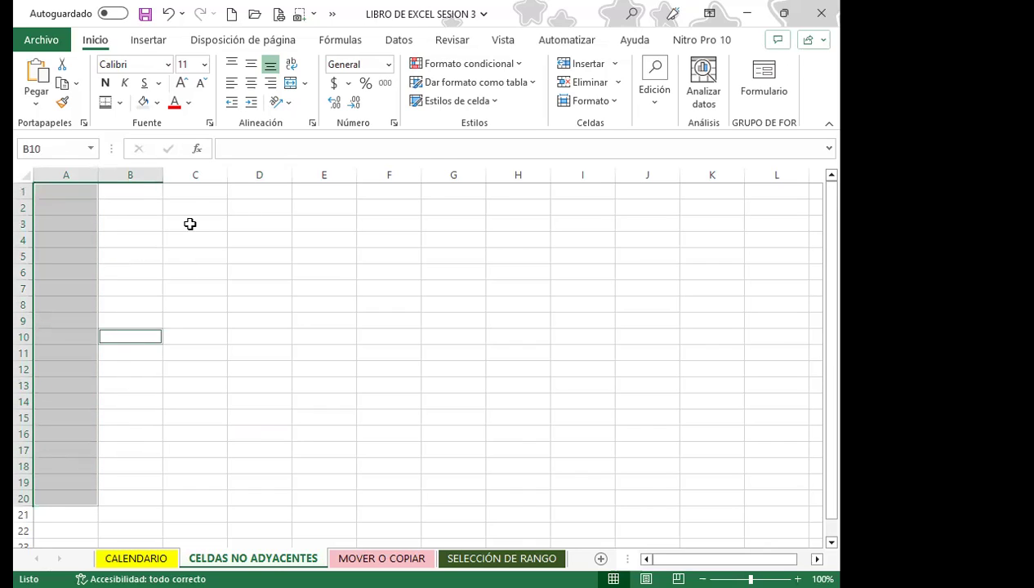
left_click(194, 190, "ctrl")
left_click_drag(194, 190, 194, 496)
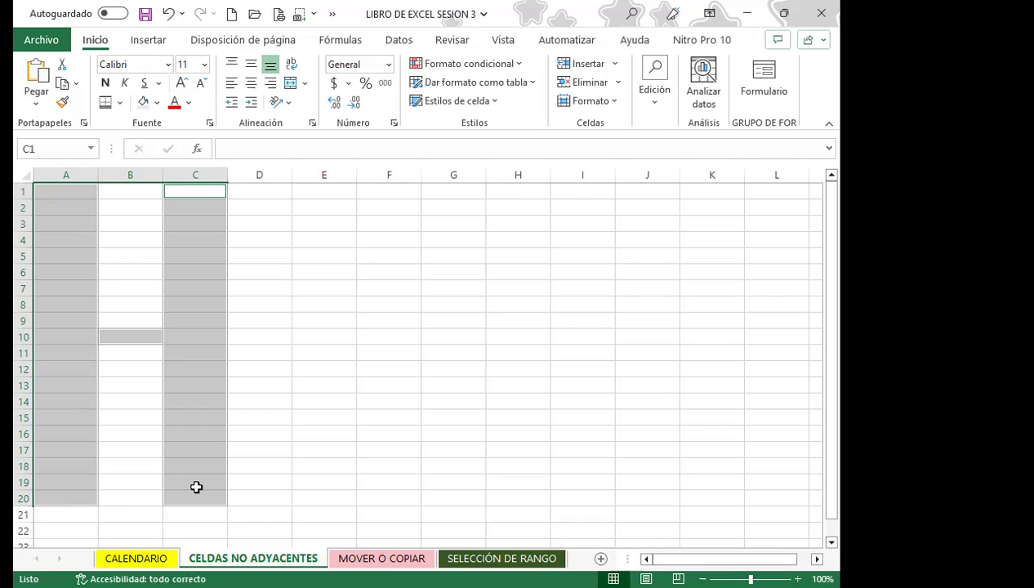
mouse_move(326, 191)
left_mouse_down()
mouse_move(328, 487)
mouse_move(448, 496)
left_mouse_up()
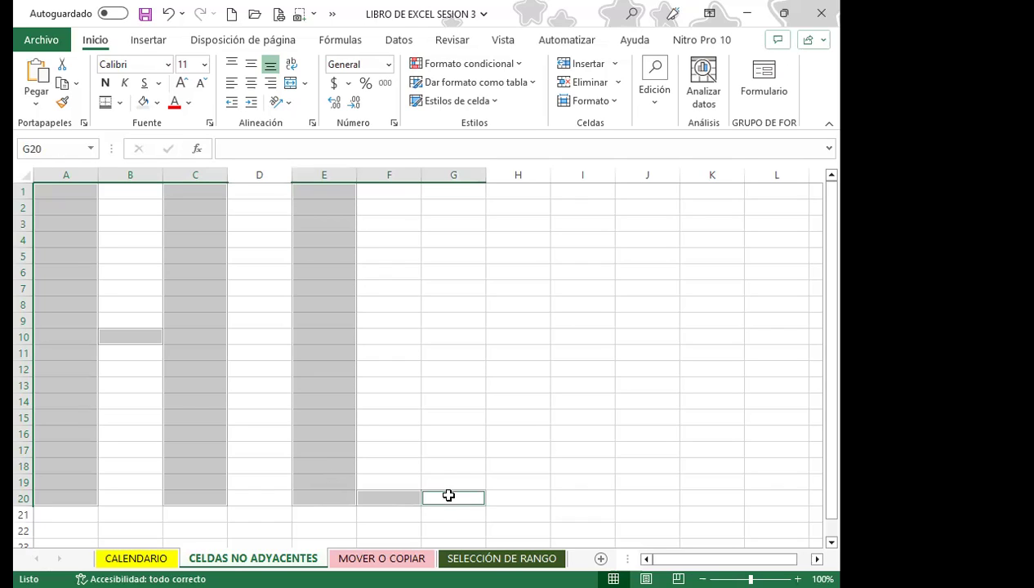
left_click_drag(454, 190, 454, 484)
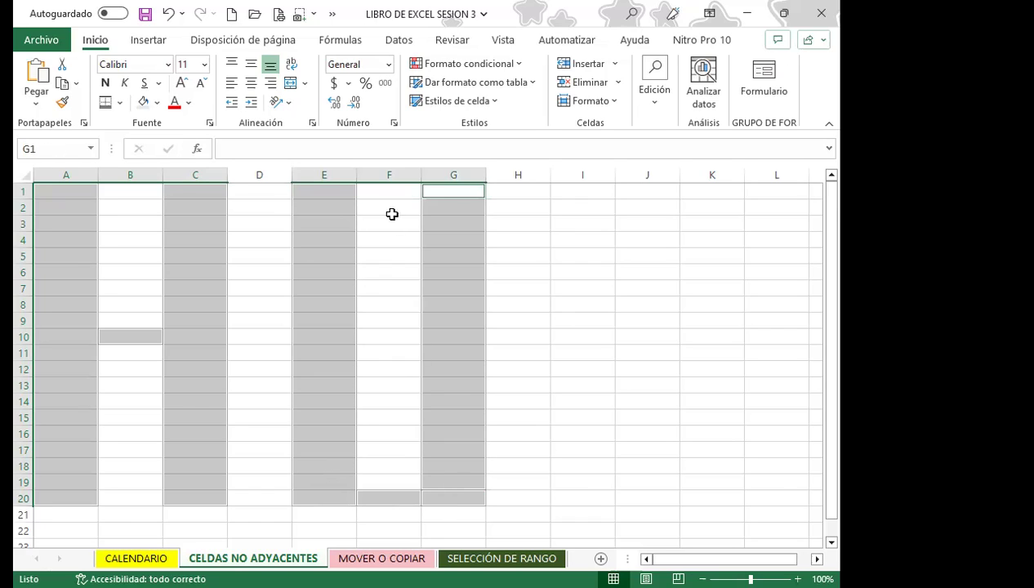
left_click(395, 190, "ctrl")
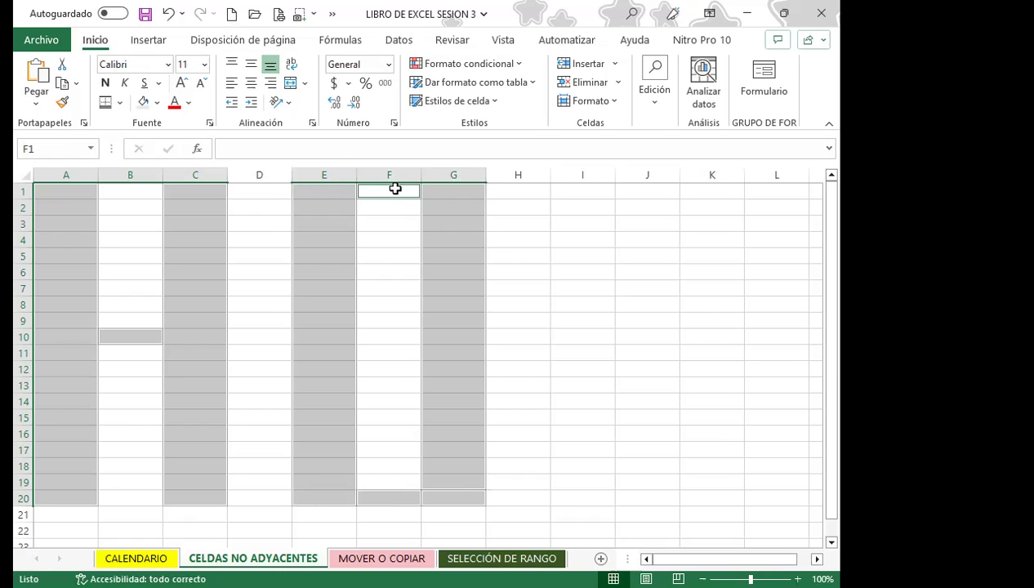
left_click(395, 189)
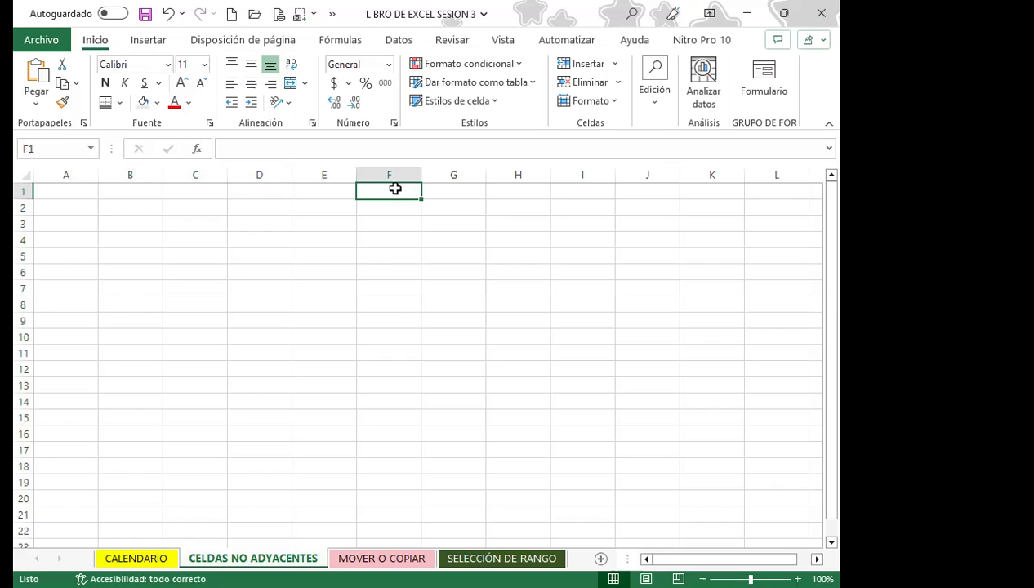
Select columns A, C, E, G and I in rows 1–20, plus B11, F1 and F20.
left_click_drag(85, 194, 72, 495)
left_click(124, 351, "ctrl")
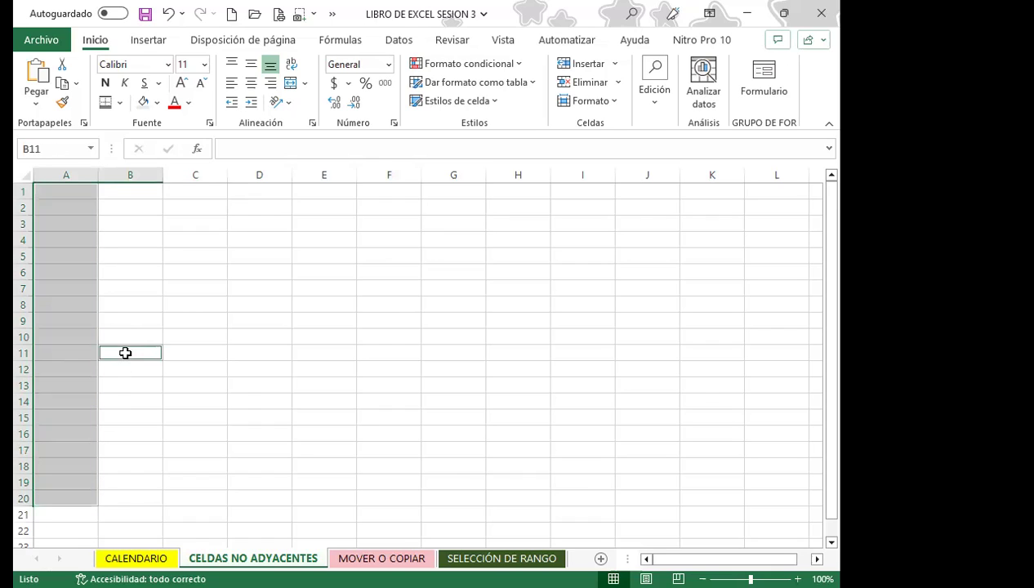
left_click_drag(188, 198, 201, 496)
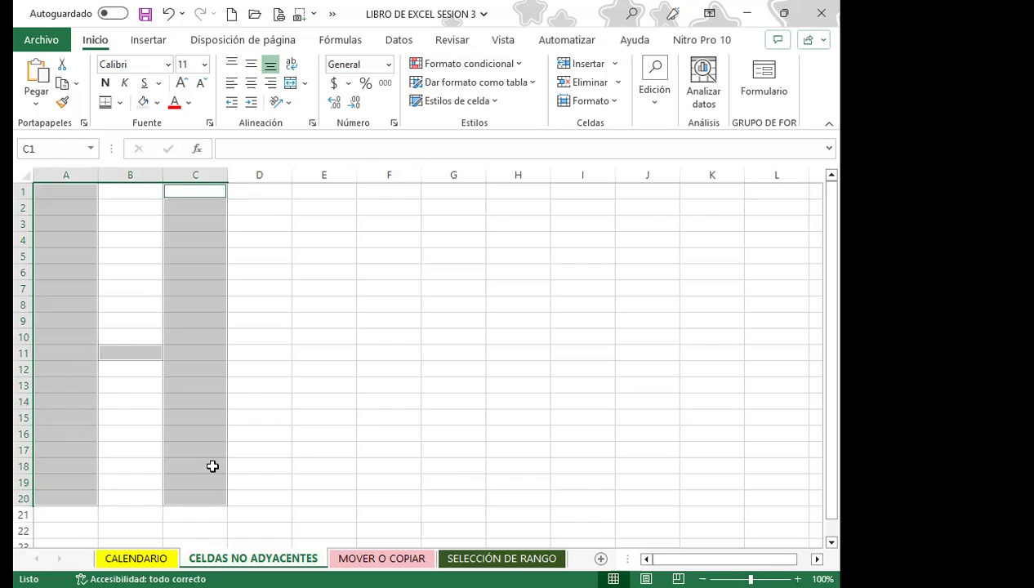
left_click_drag(323, 190, 328, 495)
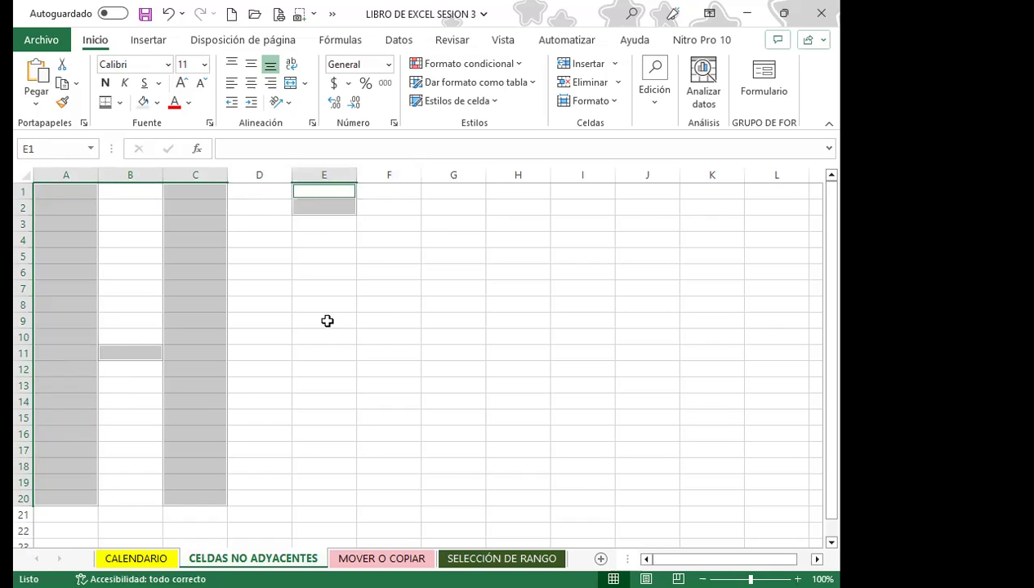
left_click(387, 499, "ctrl")
left_click_drag(450, 500, 454, 192)
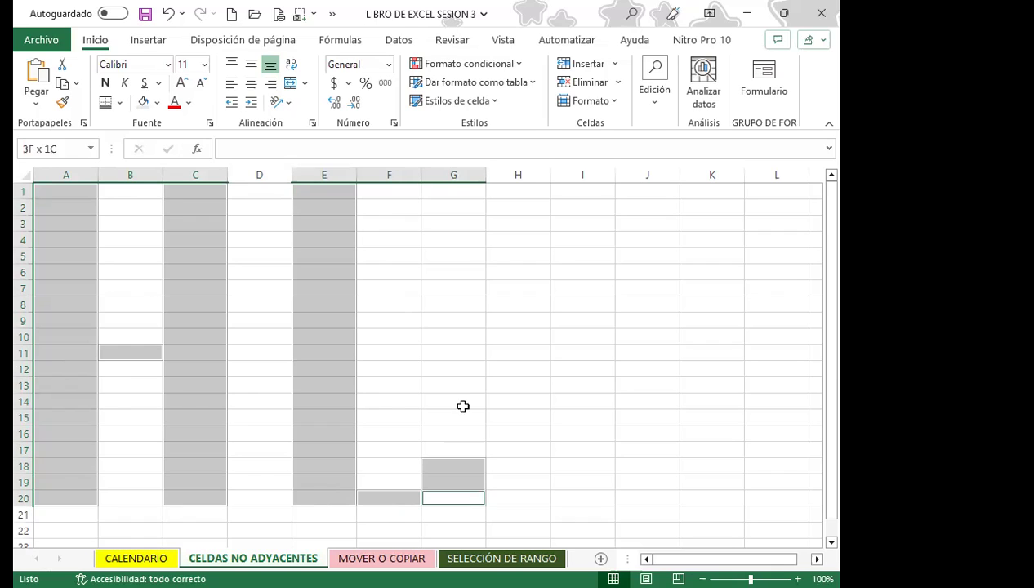
left_click(387, 191, "ctrl")
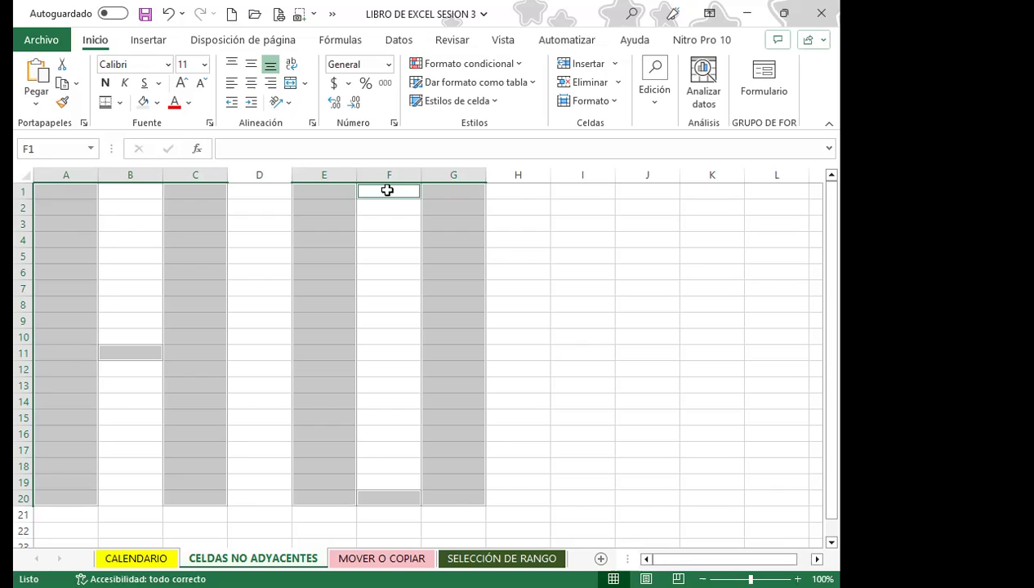
left_click_drag(582, 192, 589, 494, "ctrl")
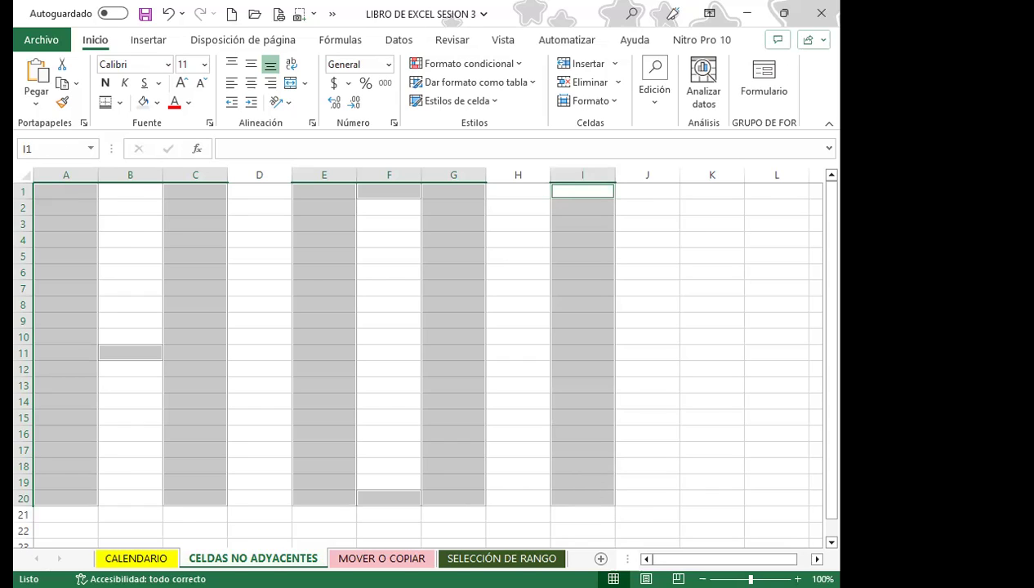
Zoom out to 70% and add J19:J20, L1:L20, N1:N20, M1 and M11 to the selection.
left_click(701, 579)
left_click(701, 579)
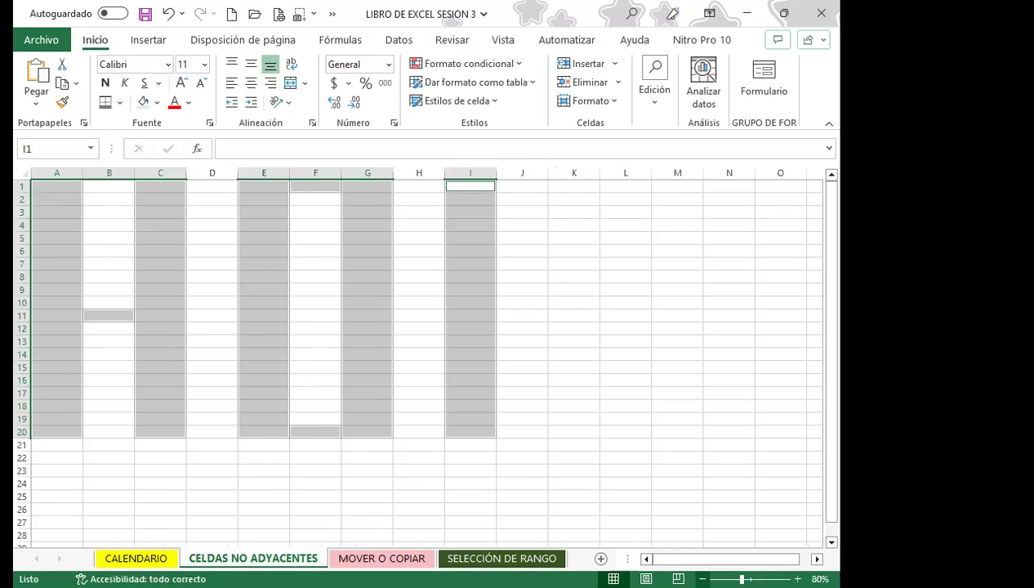
left_click(701, 580)
left_click_drag(457, 390, 458, 395, "ctrl")
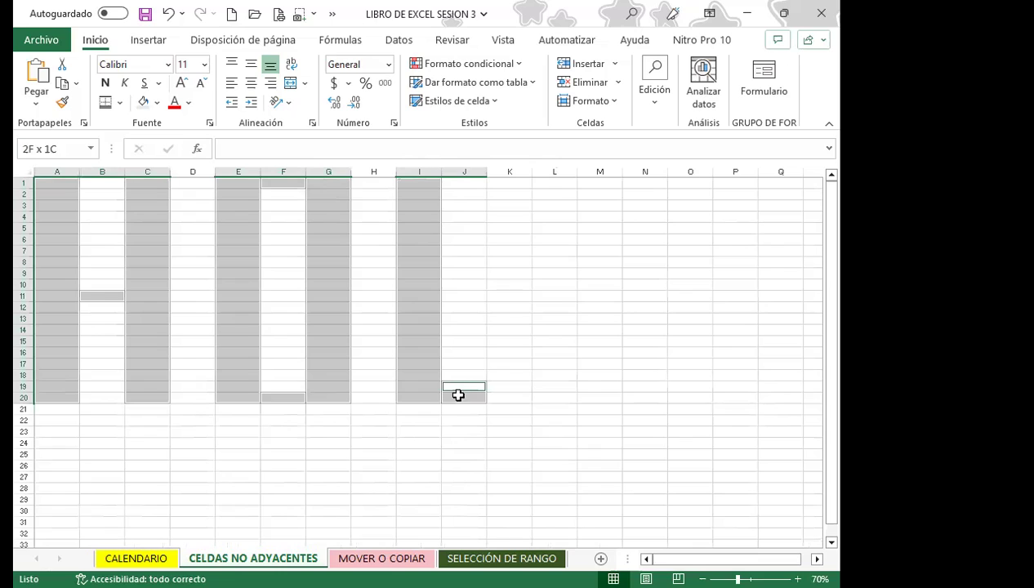
left_click_drag(555, 183, 560, 402, "ctrl")
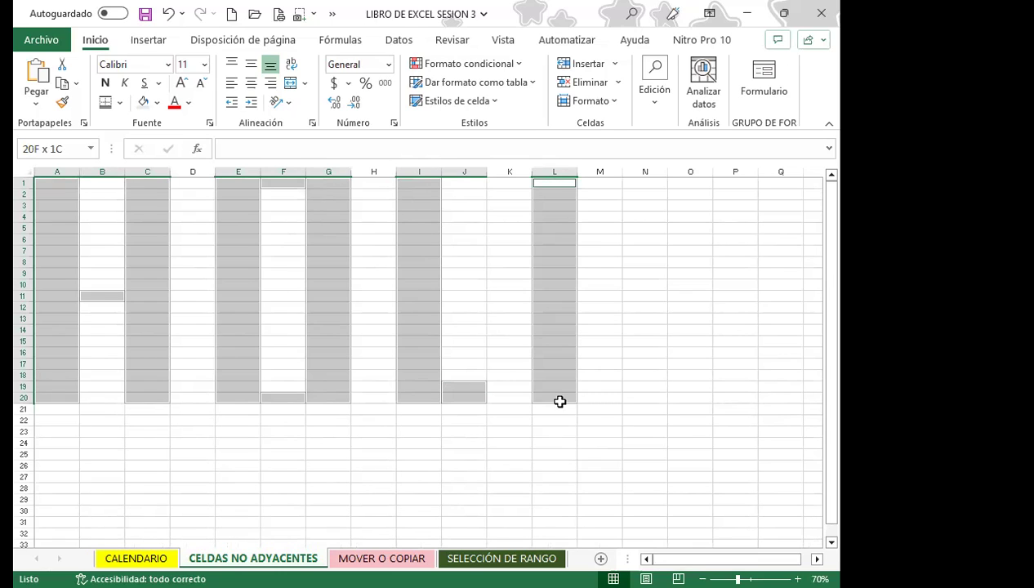
left_click_drag(642, 182, 642, 392, "ctrl")
left_click(602, 183, "ctrl")
left_click(596, 295, "ctrl")
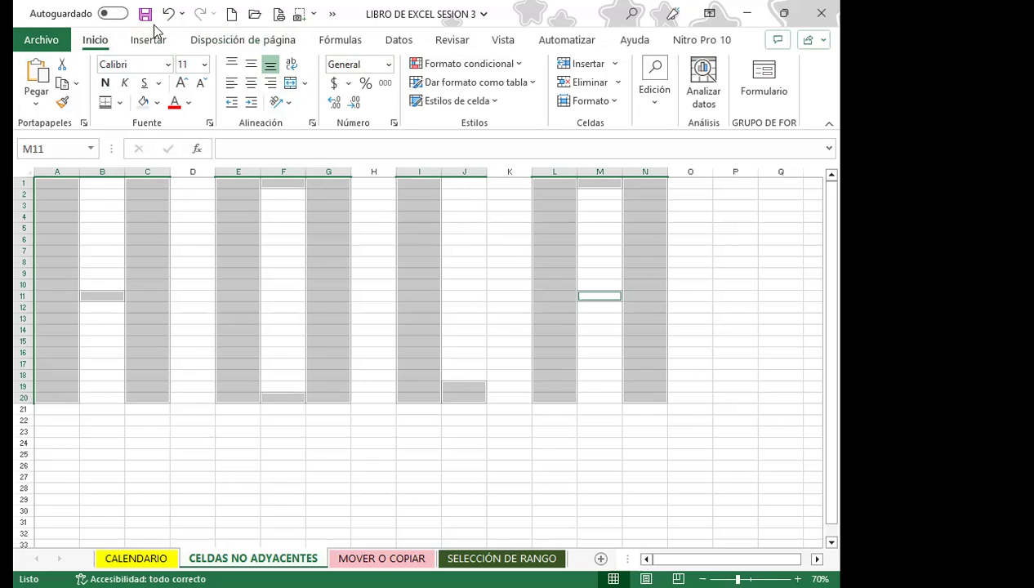
Fill the selected HOLA cells Rosa claro (light pink), replacing an initial light-blue fill.
left_click(157, 103)
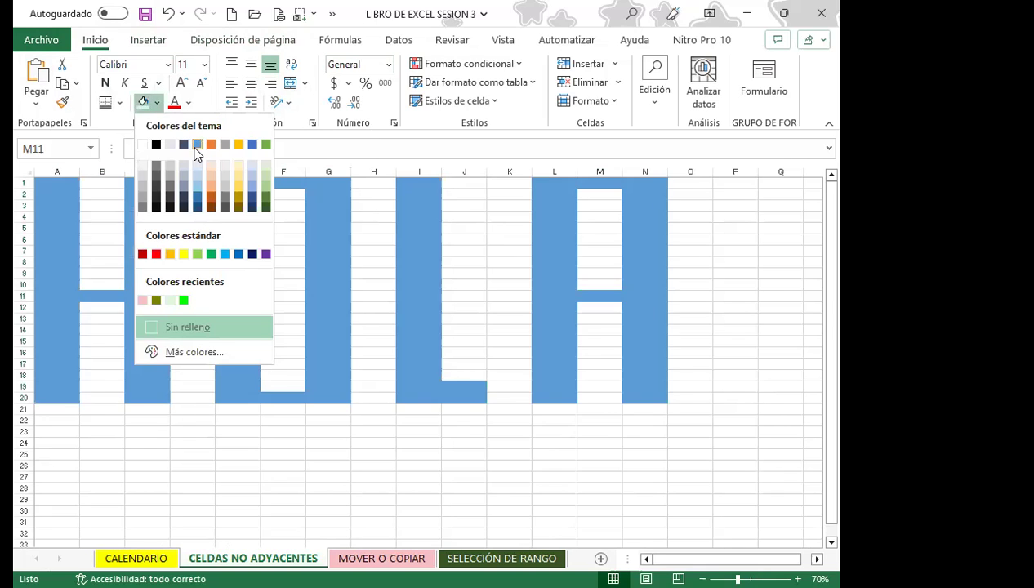
left_click(225, 255)
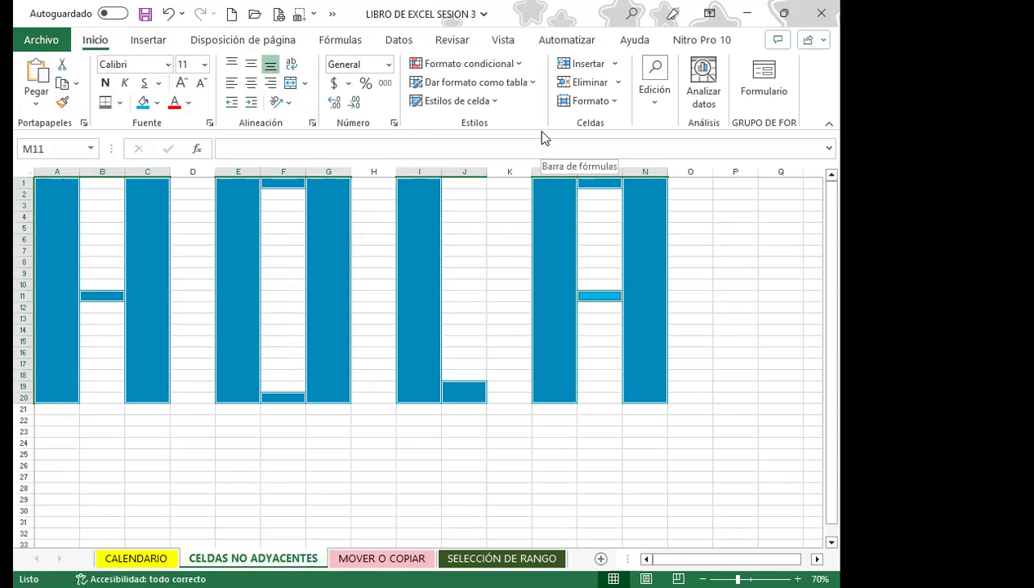
left_click(157, 103)
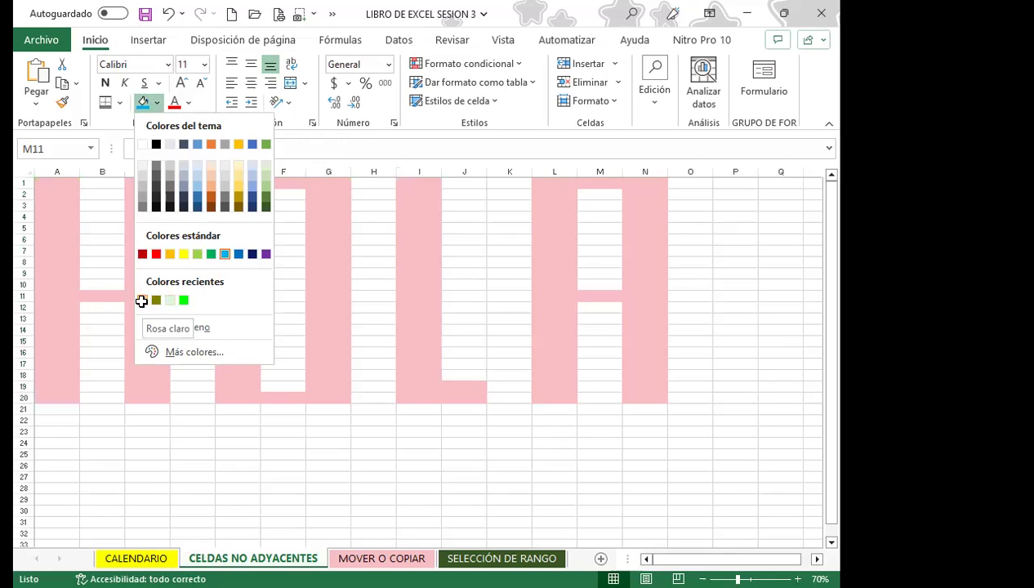
left_click(142, 301)
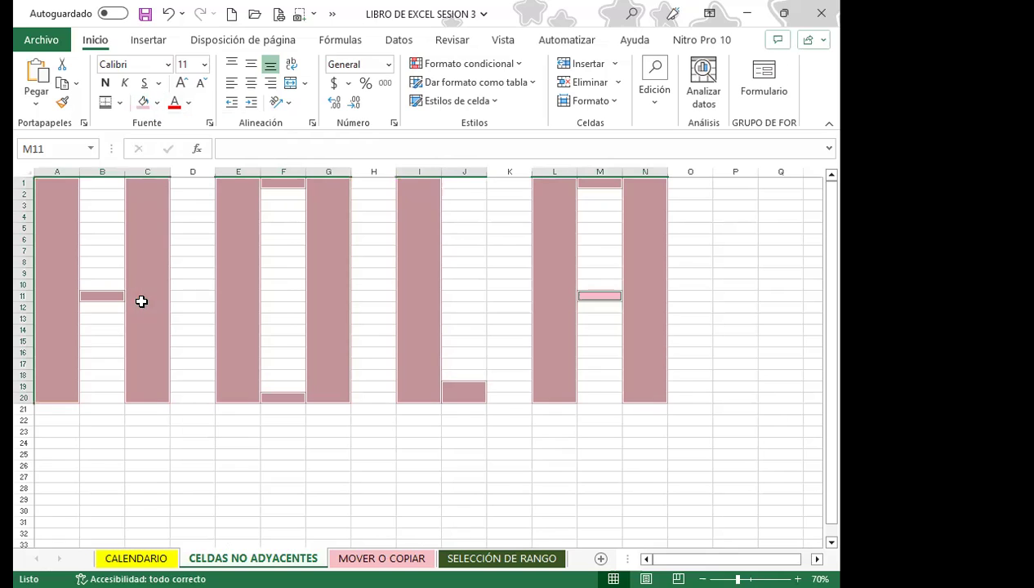
left_click(370, 426)
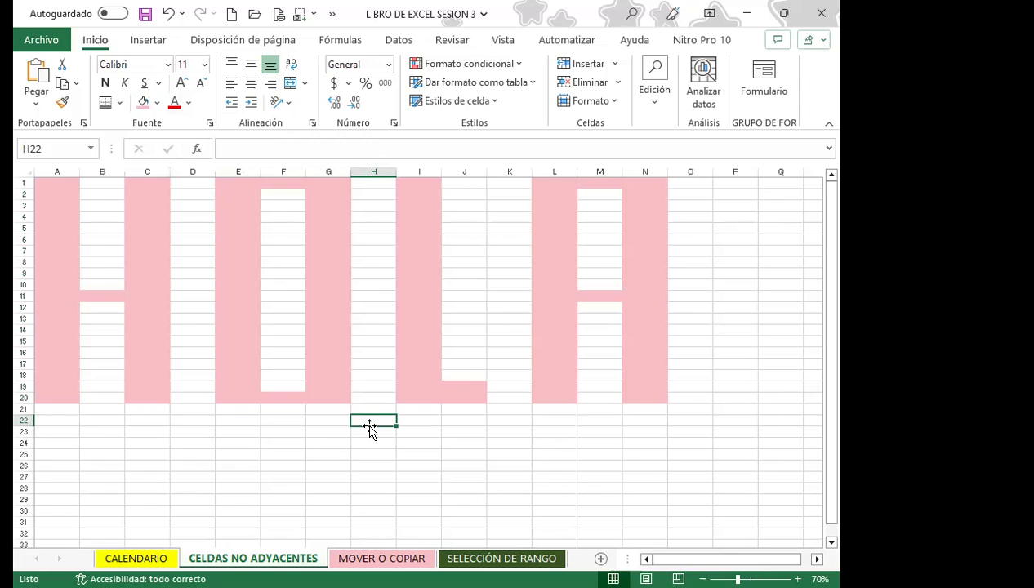
Turn off Líneas de cuadrícula in the Vista tab's Mostrar options.
left_click(407, 485)
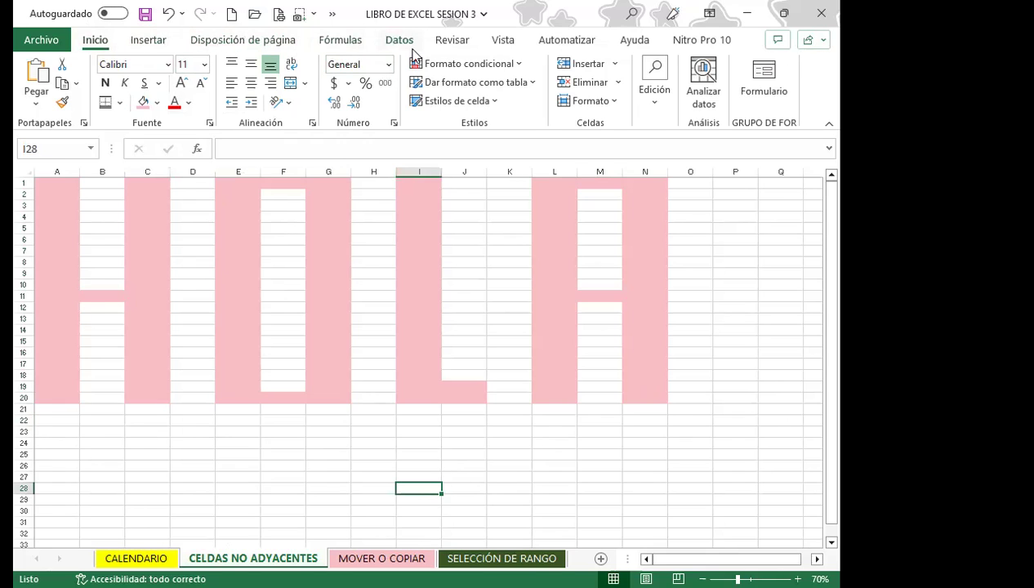
left_click(502, 41)
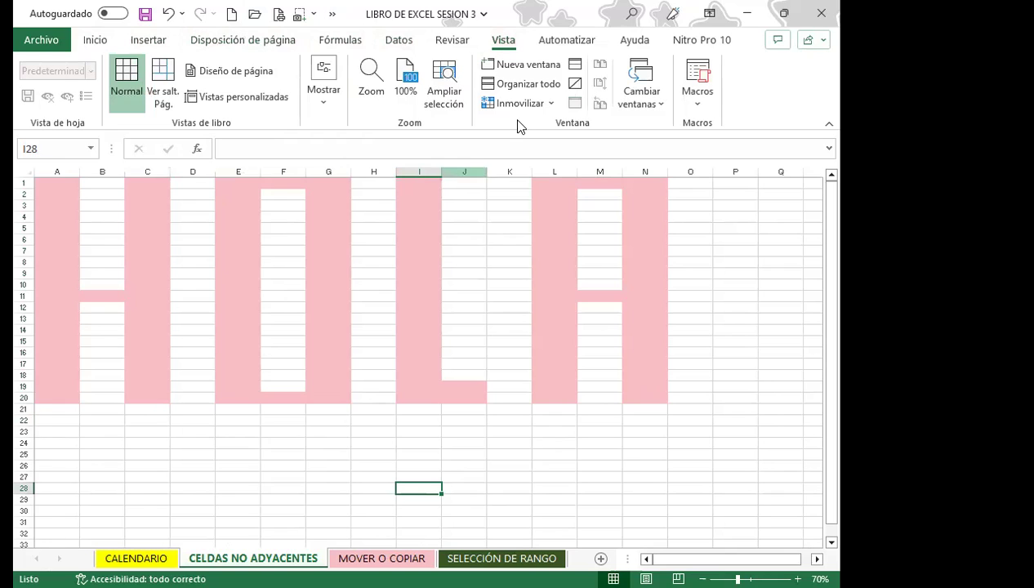
left_click(322, 105)
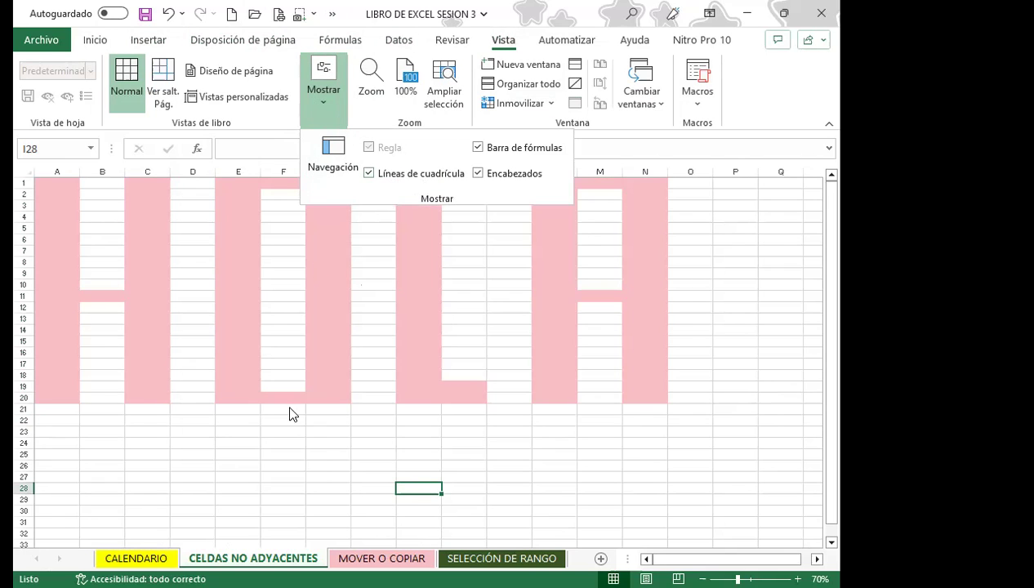
left_click(313, 422)
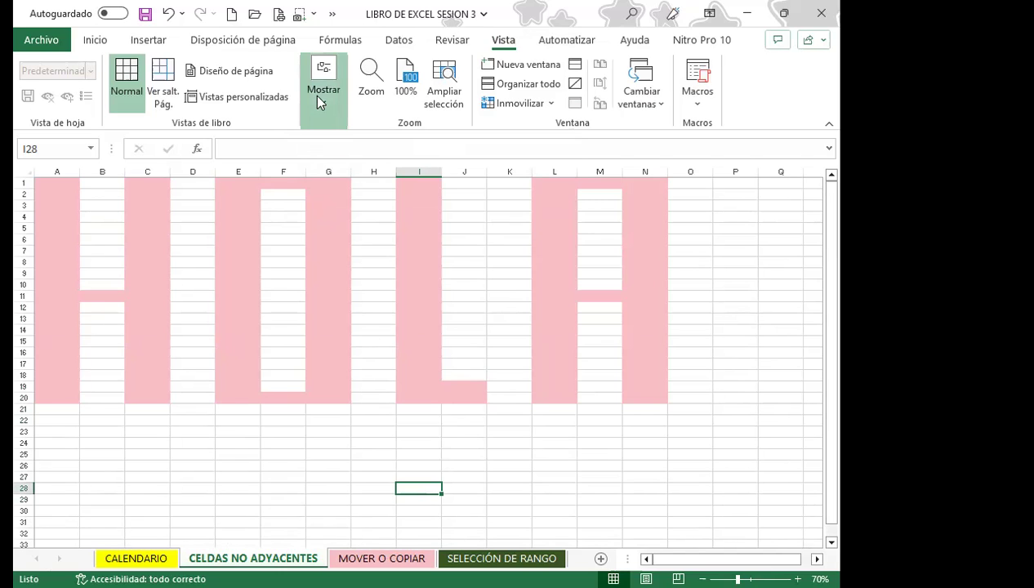
left_click(314, 95)
left_click(369, 173)
left_click(356, 451)
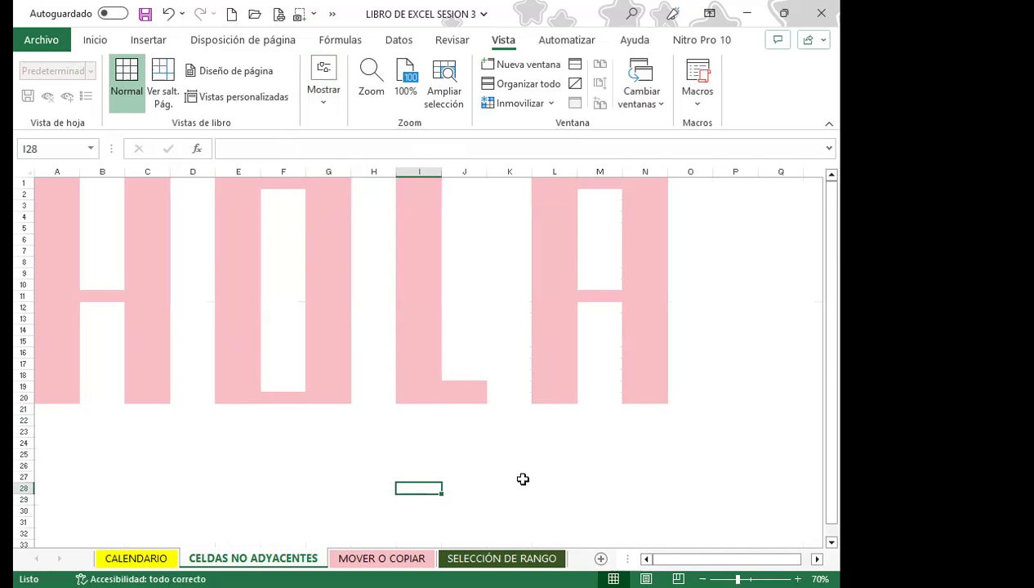
scroll(595, 465, "down", 1)
scroll(596, 464, "down", 3)
scroll(595, 465, "down", 2)
scroll(595, 465, "up", 6)
left_click(459, 509)
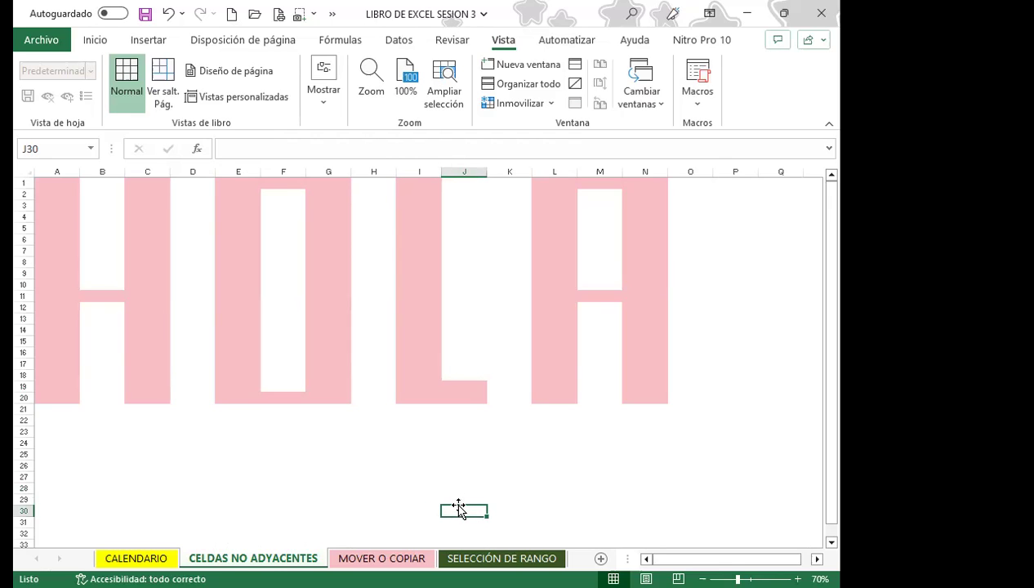
left_click(357, 451)
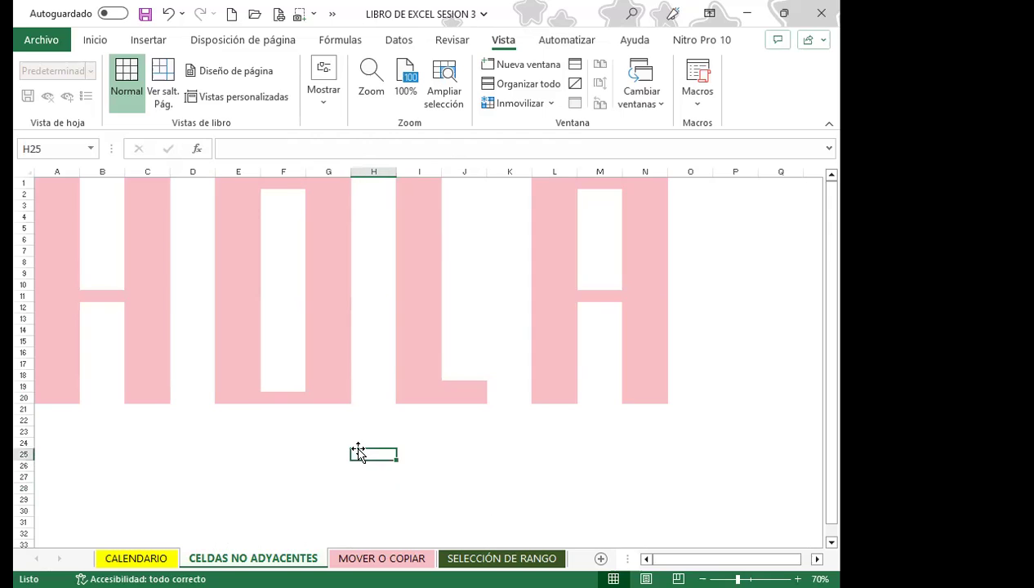
left_click(424, 443)
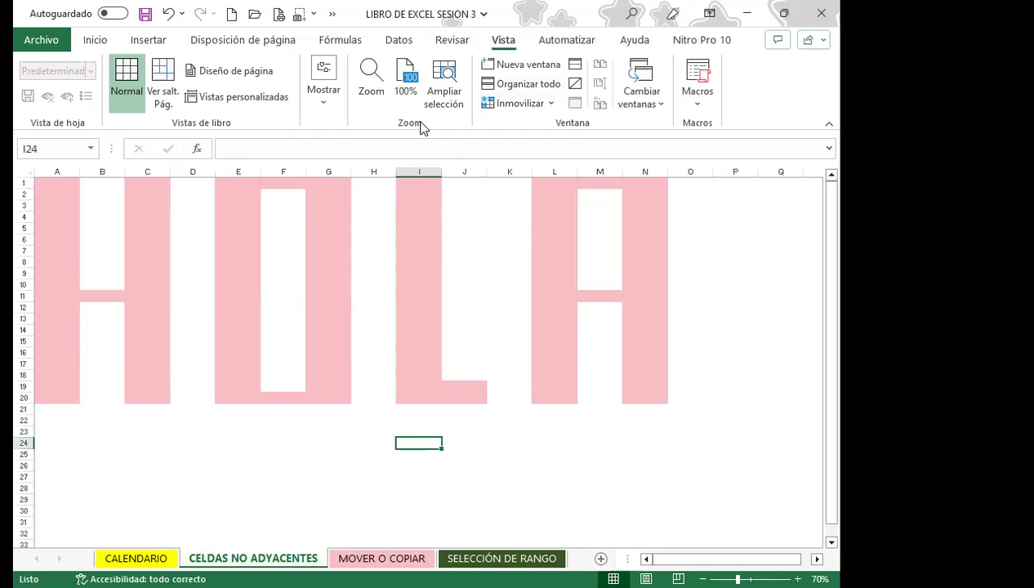
Open the Fondo picture chooser from Disposición de página.
left_click(228, 45)
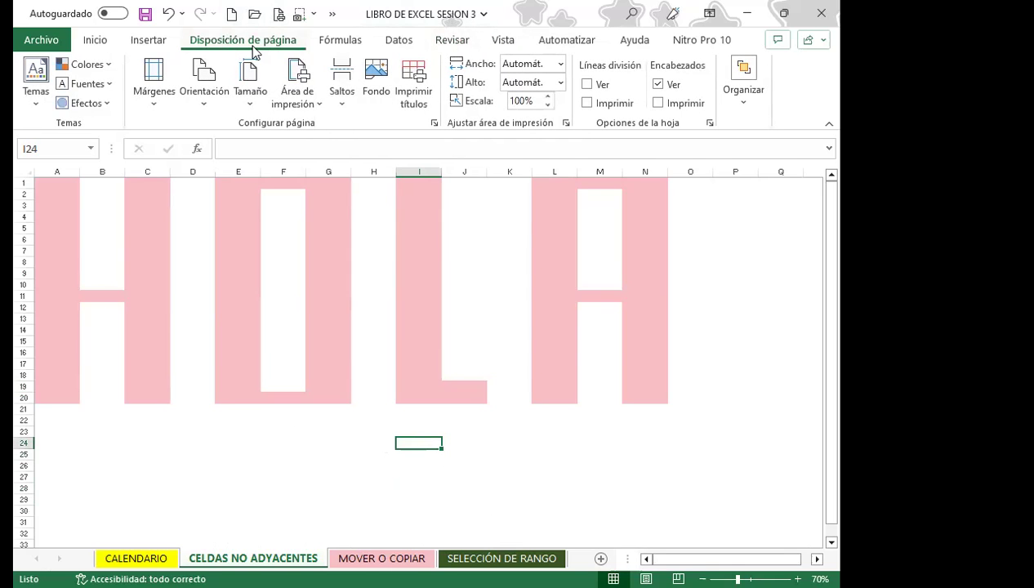
left_click(379, 74)
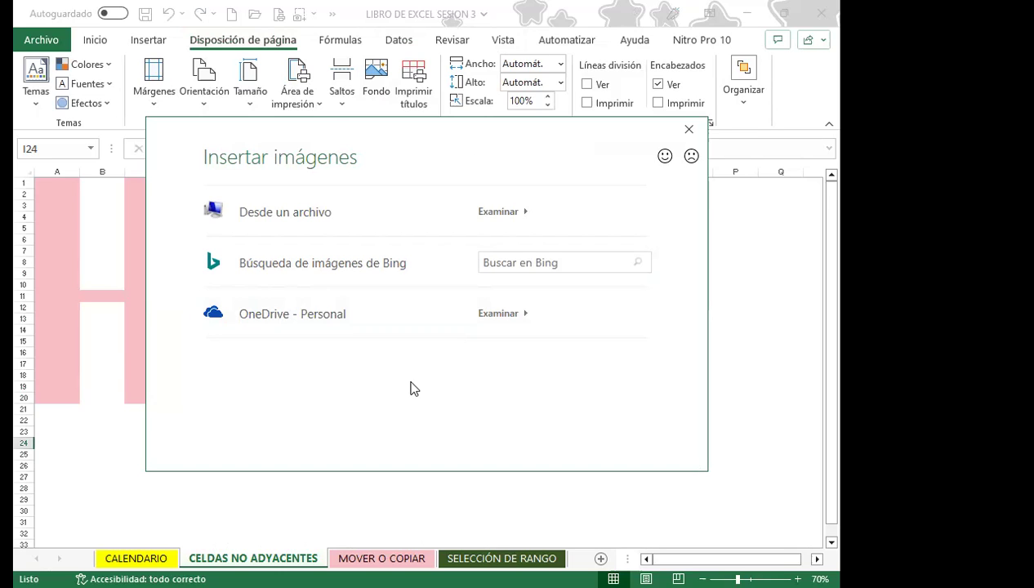
Search Bing images for PAISAJES and insert the sunset beach photo as the sheet background.
left_click(500, 261)
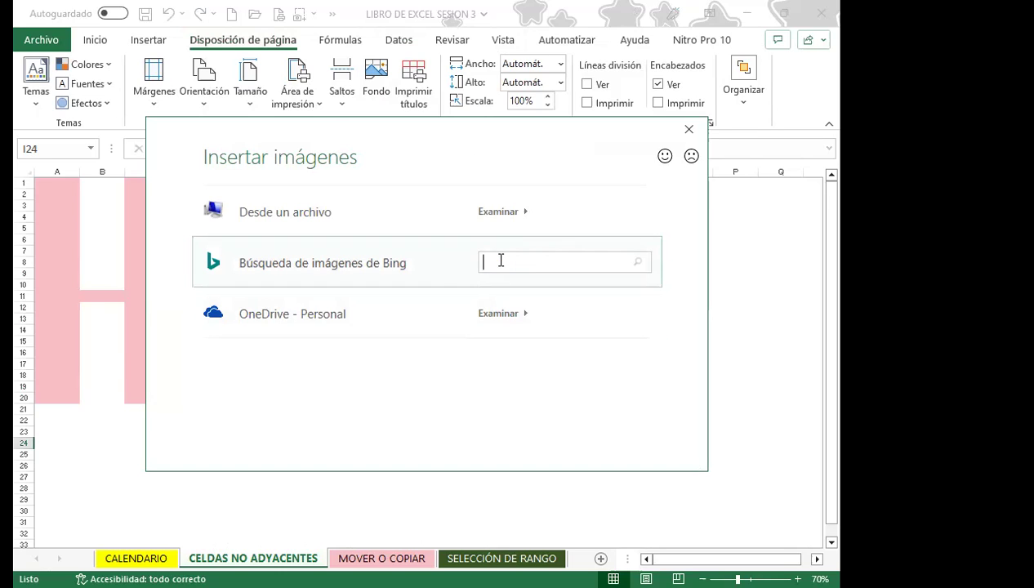
type("PAISAJES")
key("Return")
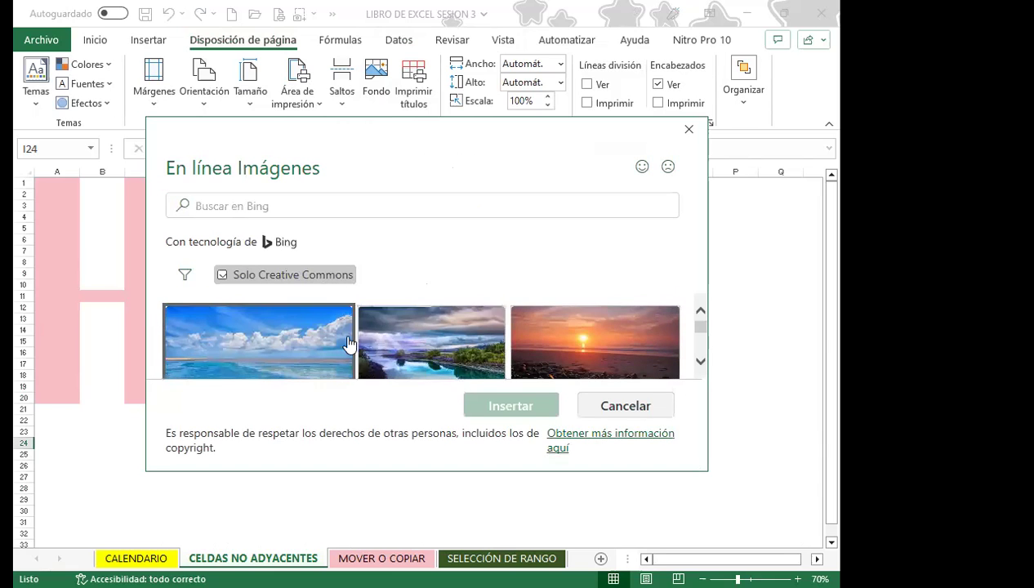
left_click(572, 343)
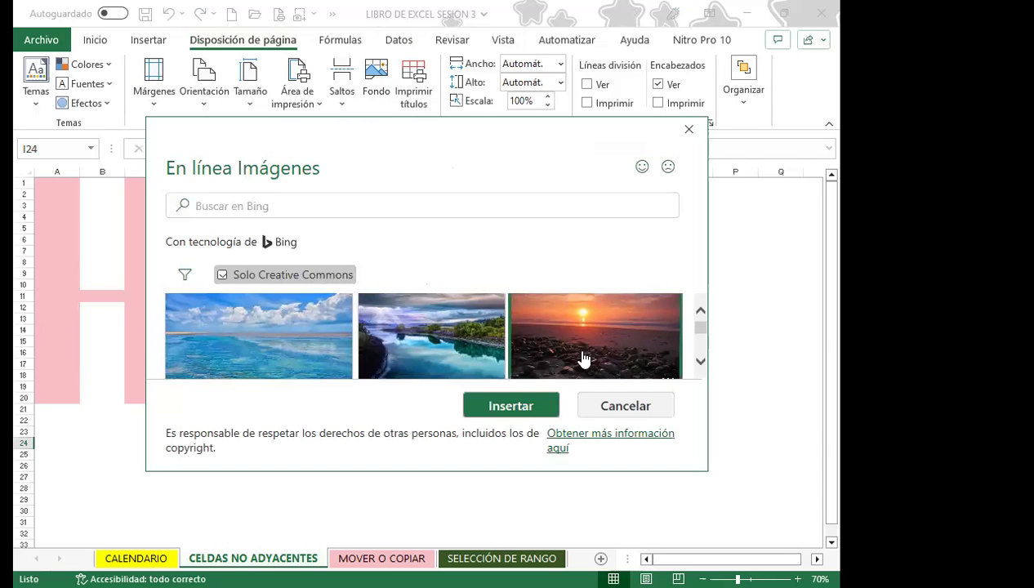
left_click(522, 405)
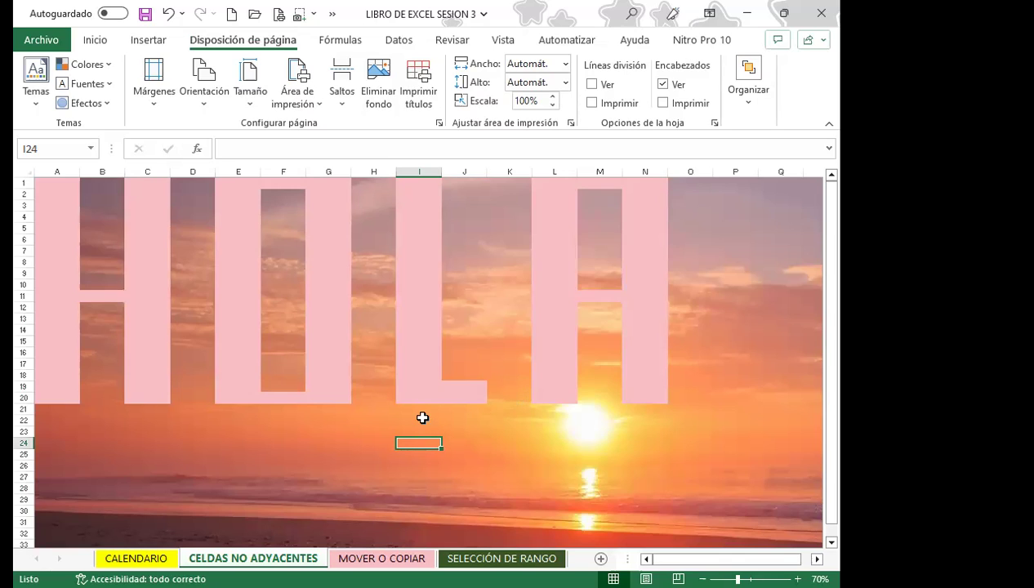
Click cells F20, D20, I20, L19 and F22 around the letters, then go to the CALENDARIO sheet.
scroll(370, 438, "down", 2)
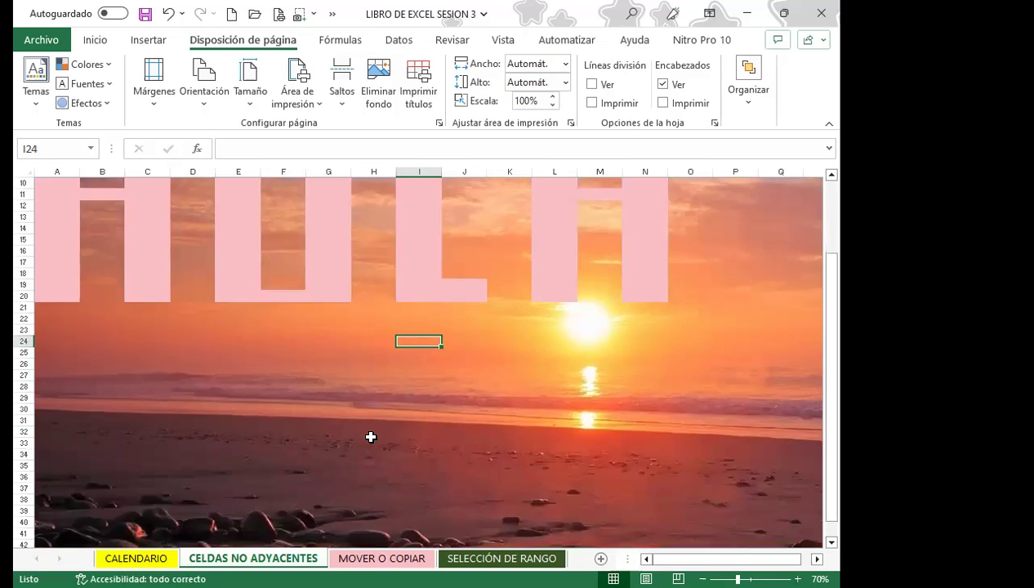
scroll(378, 437, "up", 2)
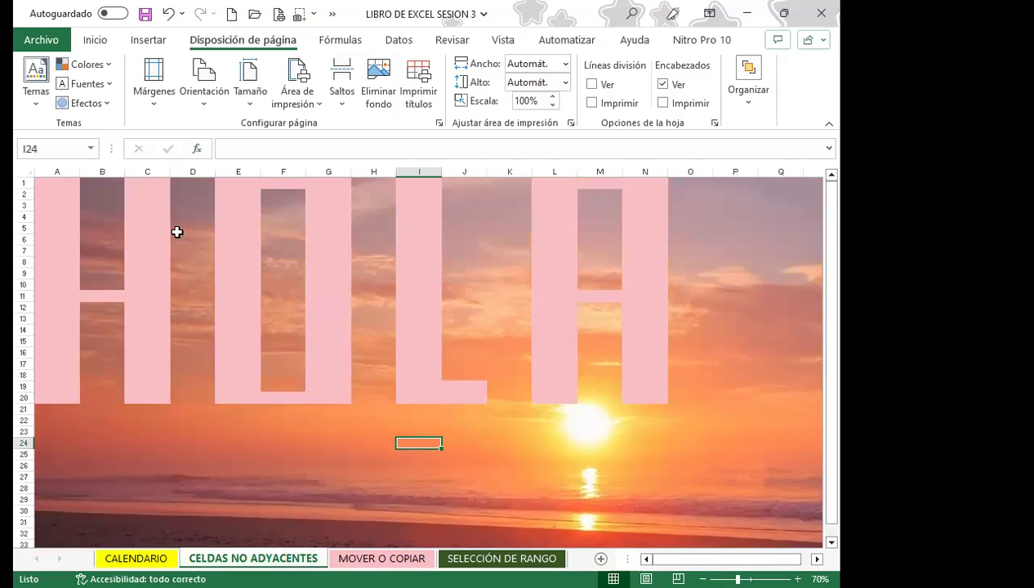
left_click(281, 395)
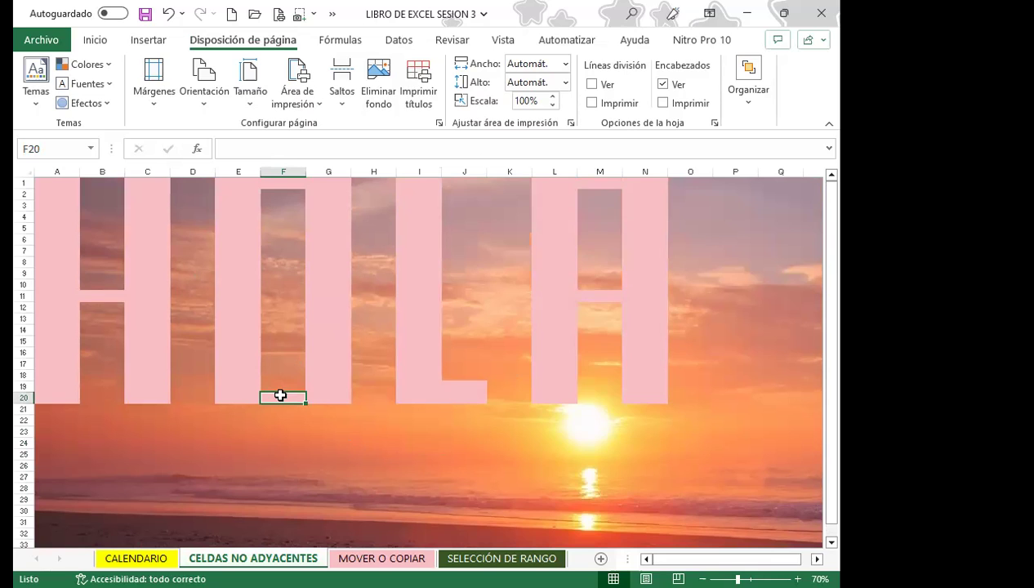
left_click(180, 397)
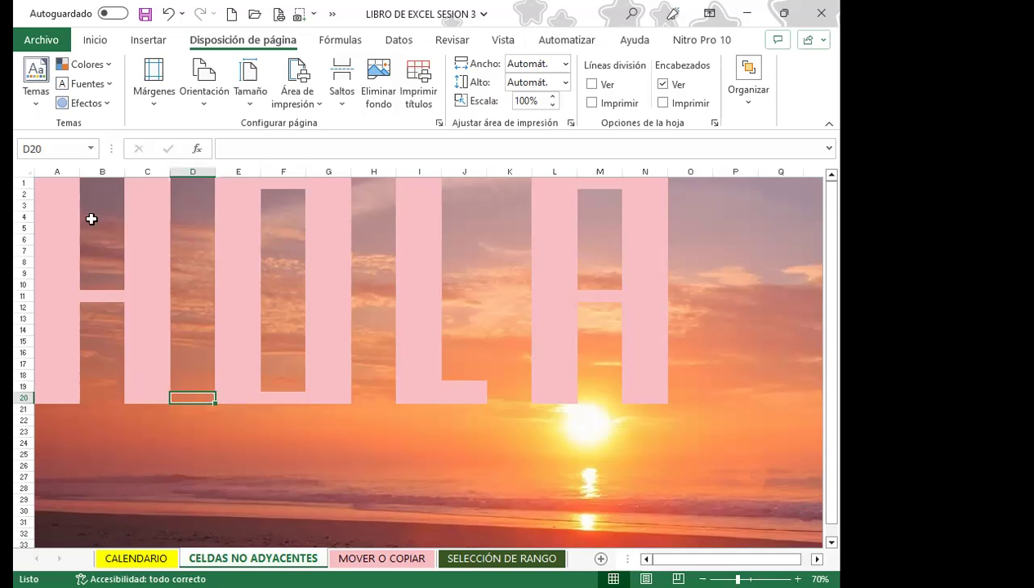
left_click(429, 396)
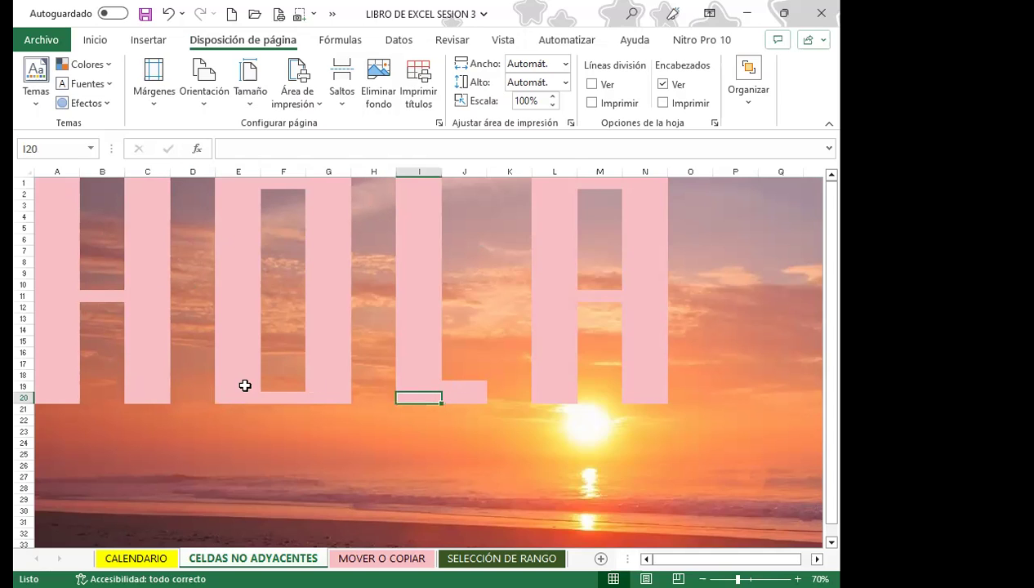
left_click(565, 388)
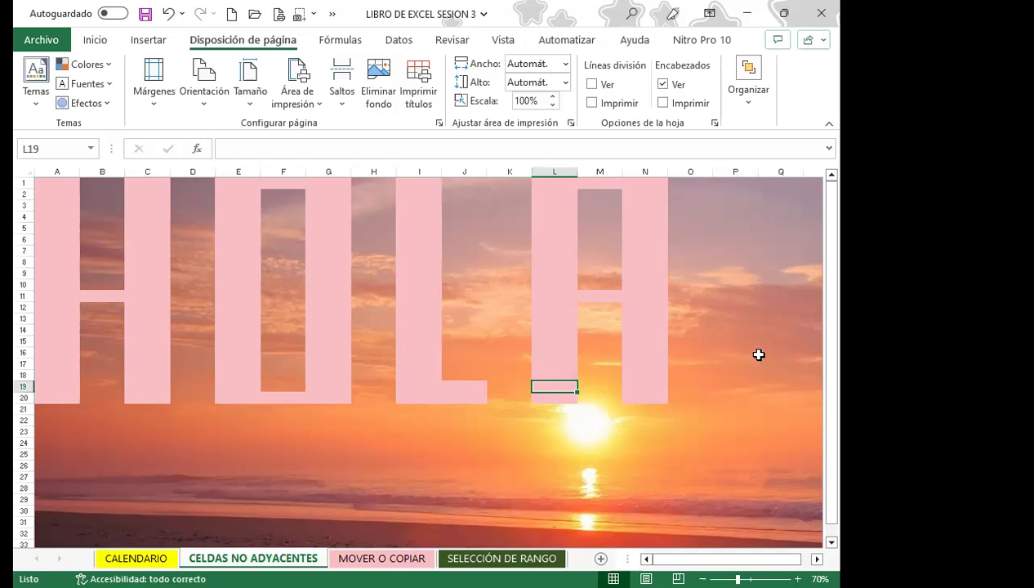
left_click(282, 421)
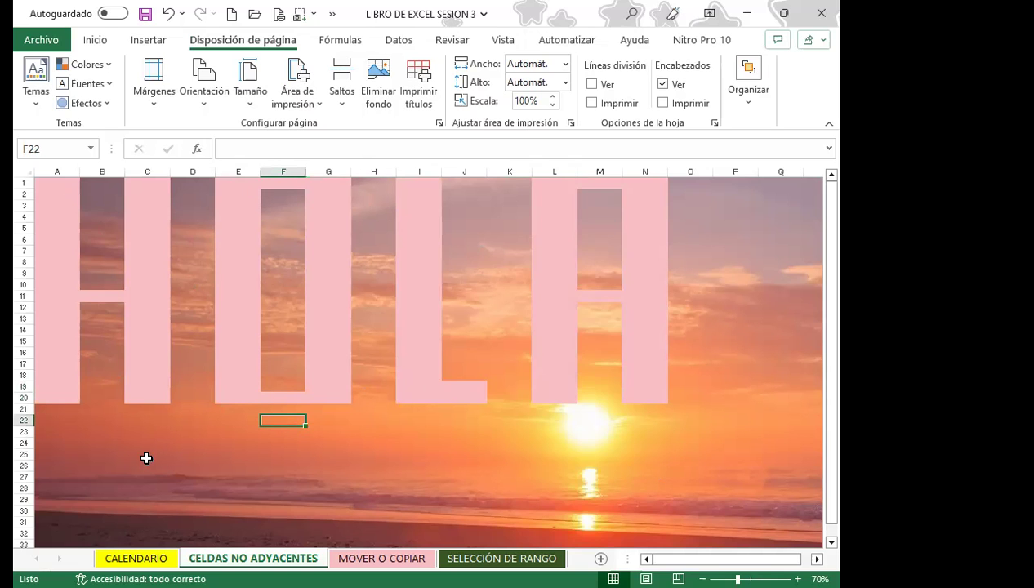
left_click(130, 558)
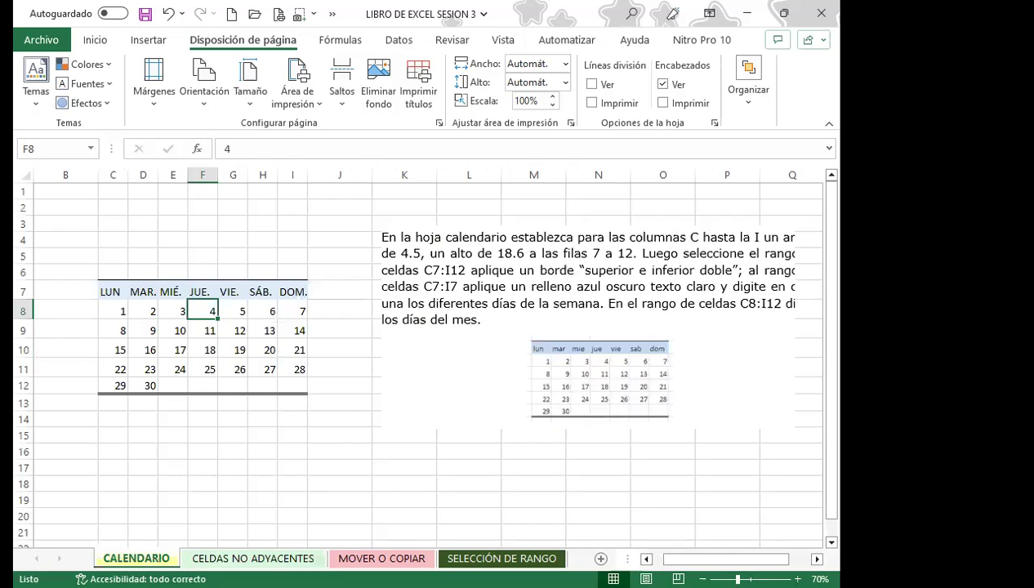
Back on CELDAS NO ADYACENTES, select A16:N17, then click G18, L20, E15 and C17 on the letters.
left_click(238, 559)
left_click(296, 489)
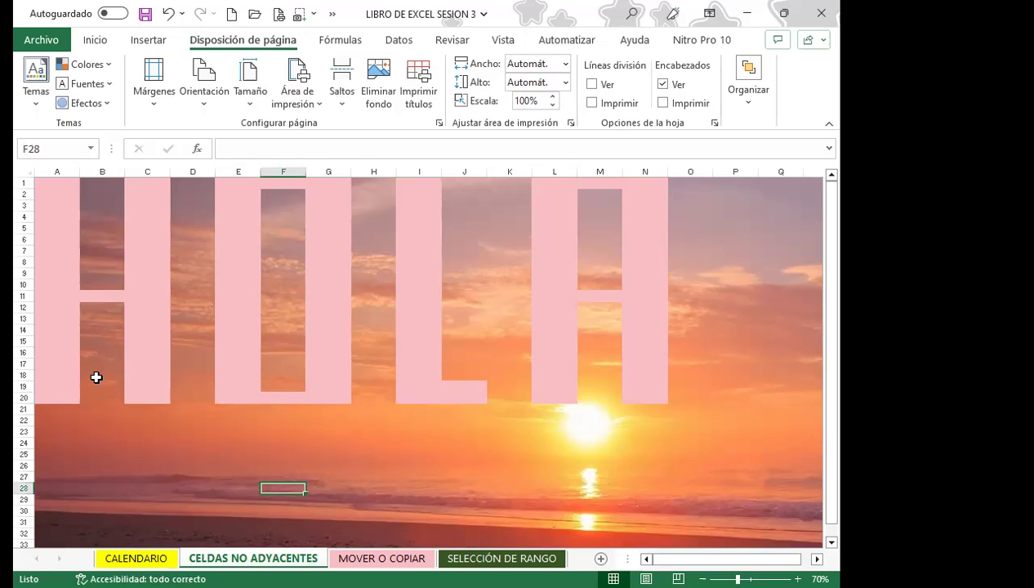
left_click_drag(50, 365, 652, 355)
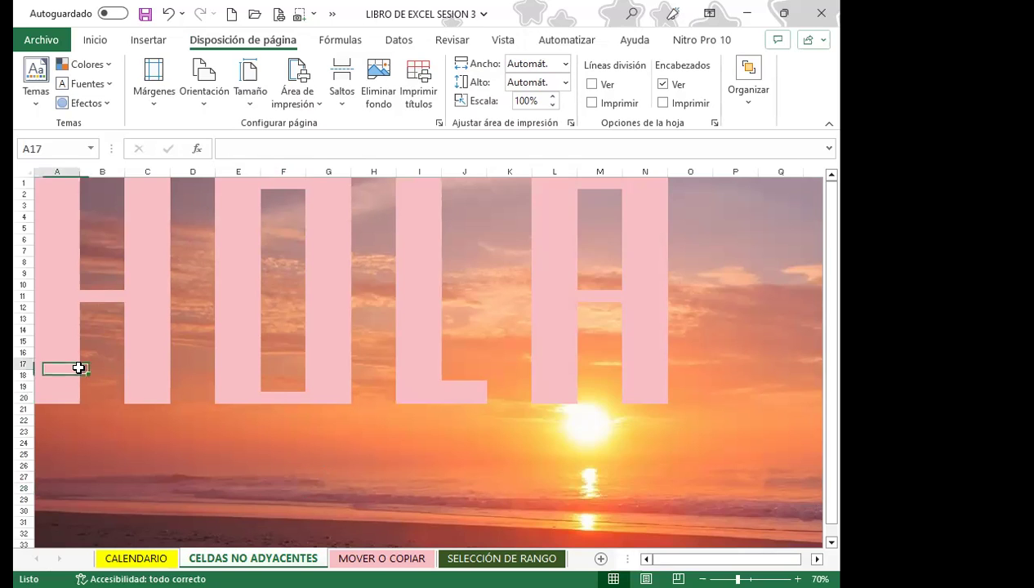
left_click(660, 384)
left_click(315, 375)
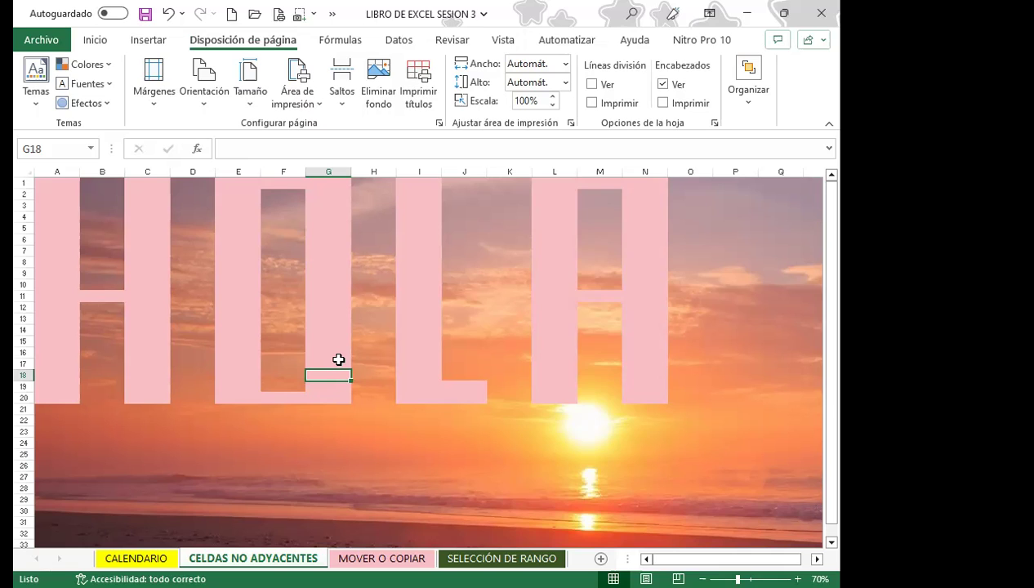
right_click(413, 559)
left_click(562, 399)
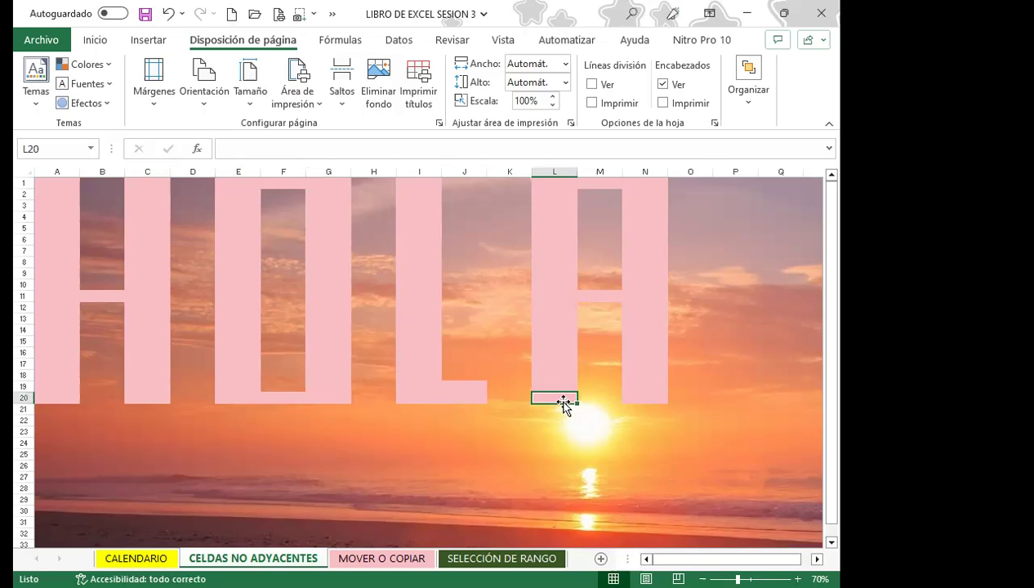
left_click(233, 345)
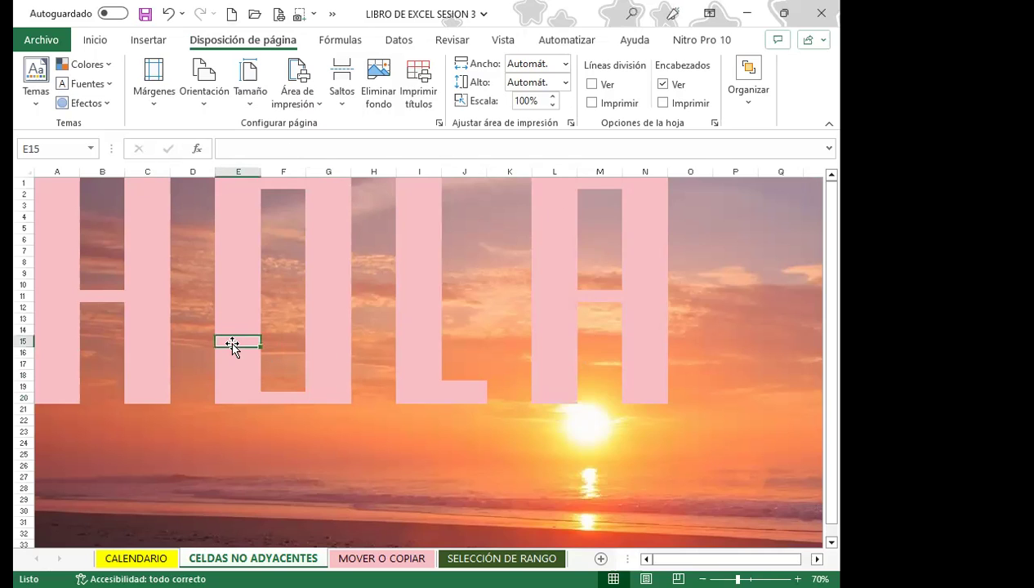
left_click(135, 360)
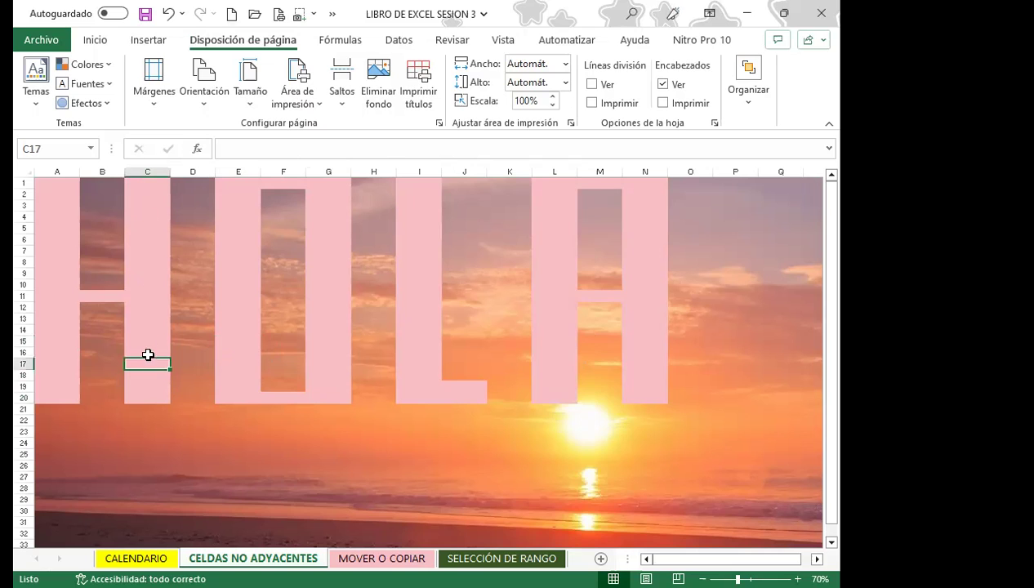
left_click(95, 41)
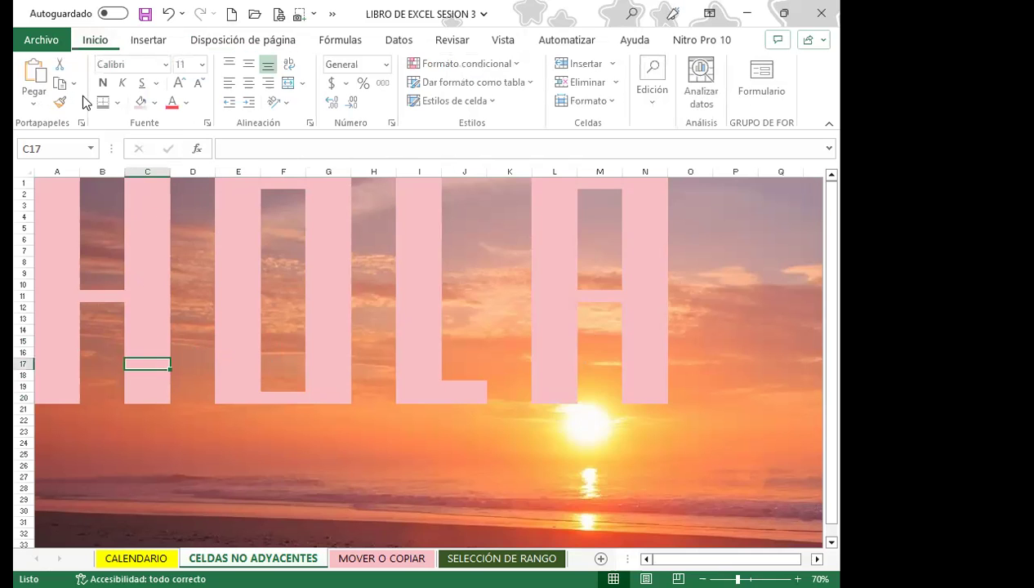
Inspect the pink fill in the custom Colores window, close it unchanged and click H23.
left_click(157, 103)
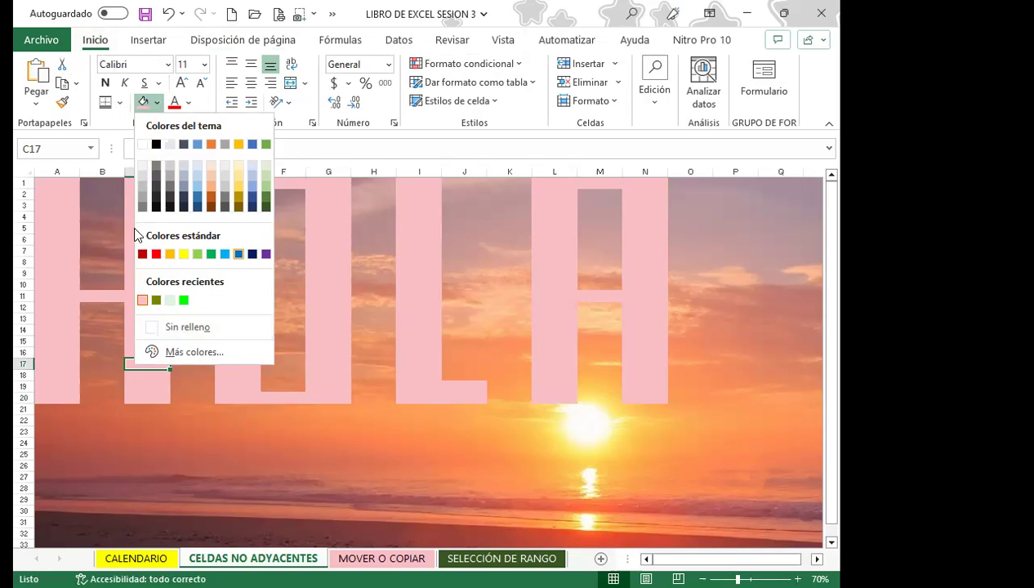
left_click(180, 355)
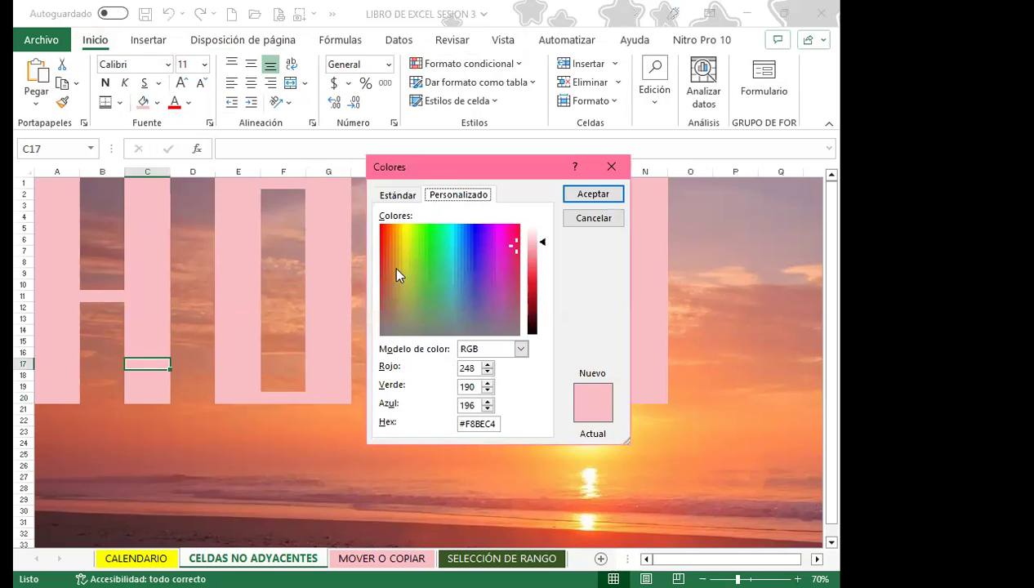
left_click(398, 201)
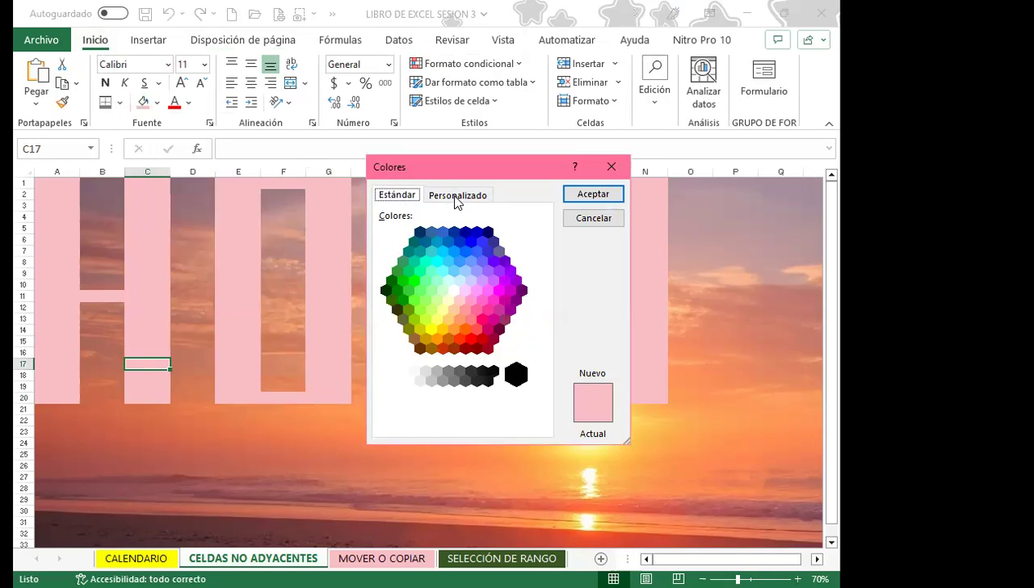
left_click(425, 200)
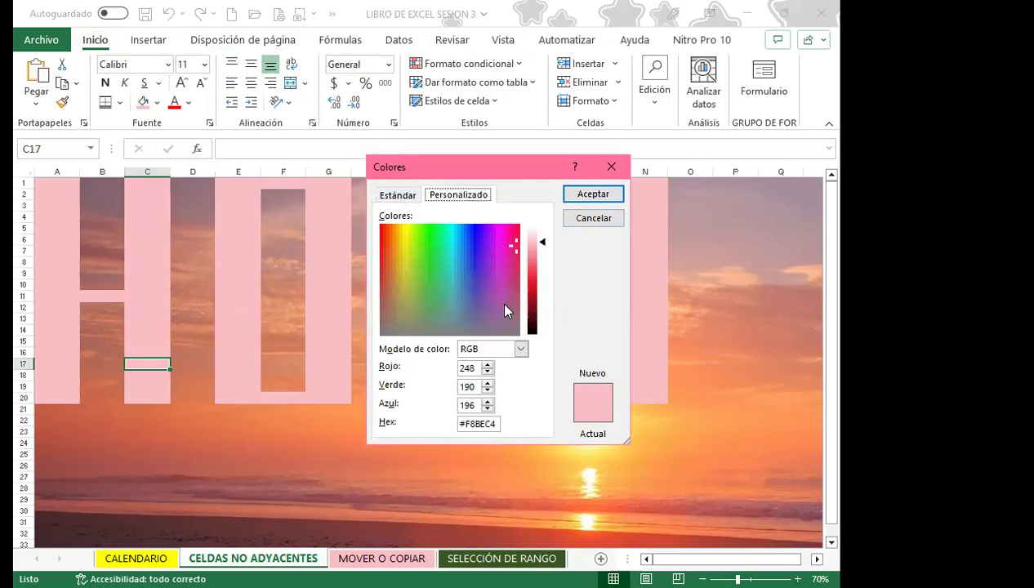
left_click(612, 166)
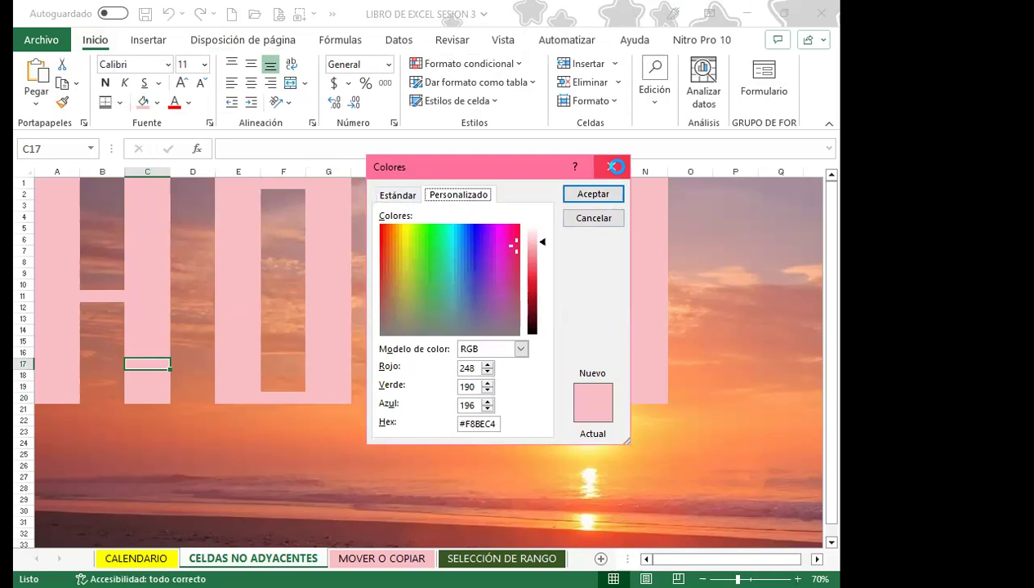
left_click(375, 434)
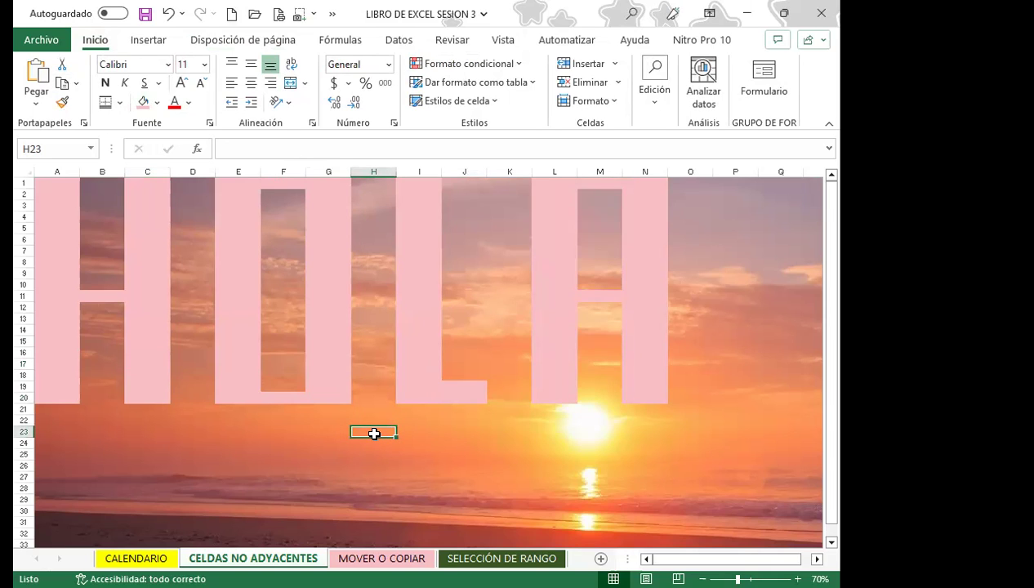
Click cells I19, J23, J25, K24, I26 and J26, then bring up the Disposición de página options.
left_click(401, 387)
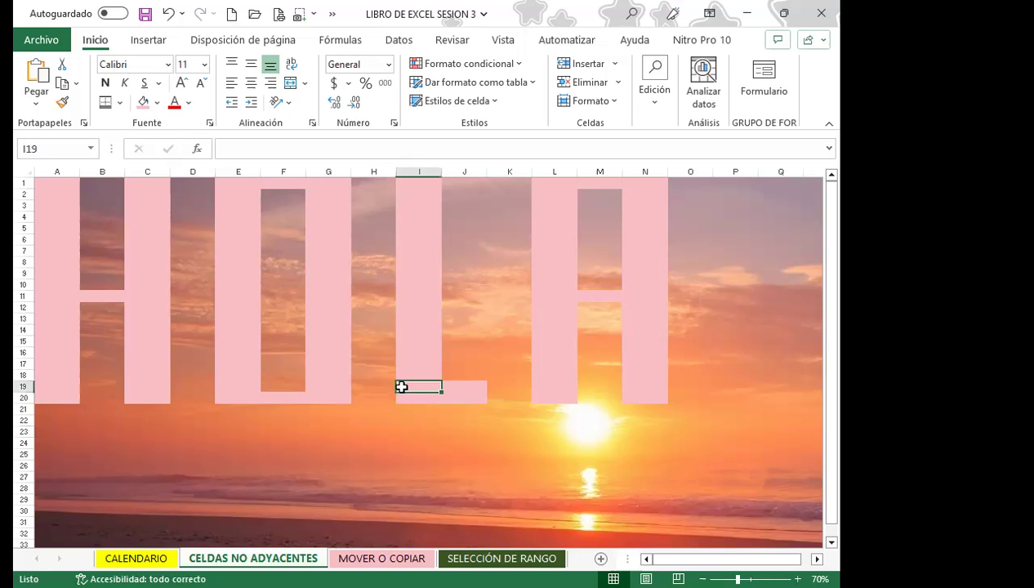
left_click(481, 432)
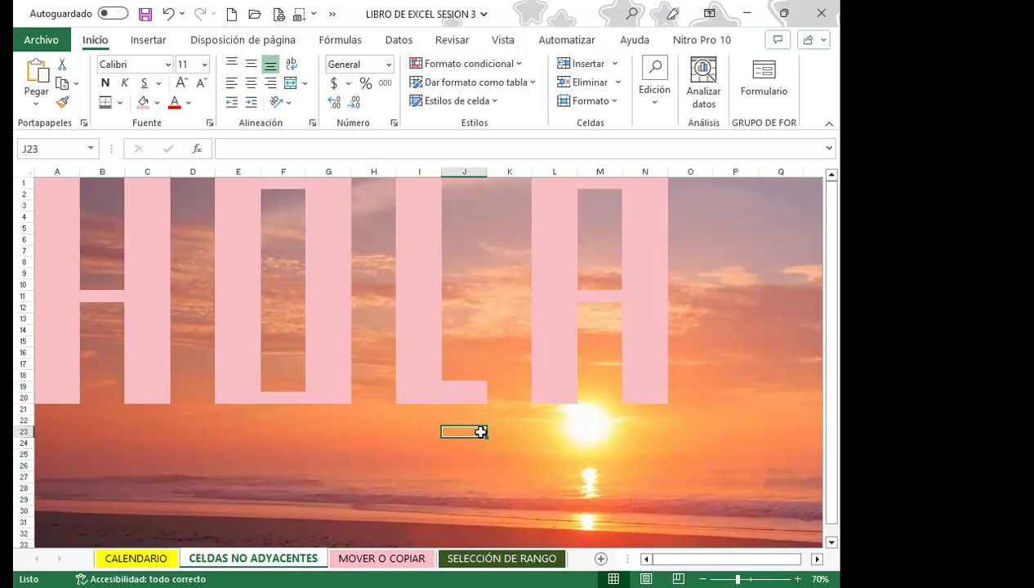
left_click(457, 455)
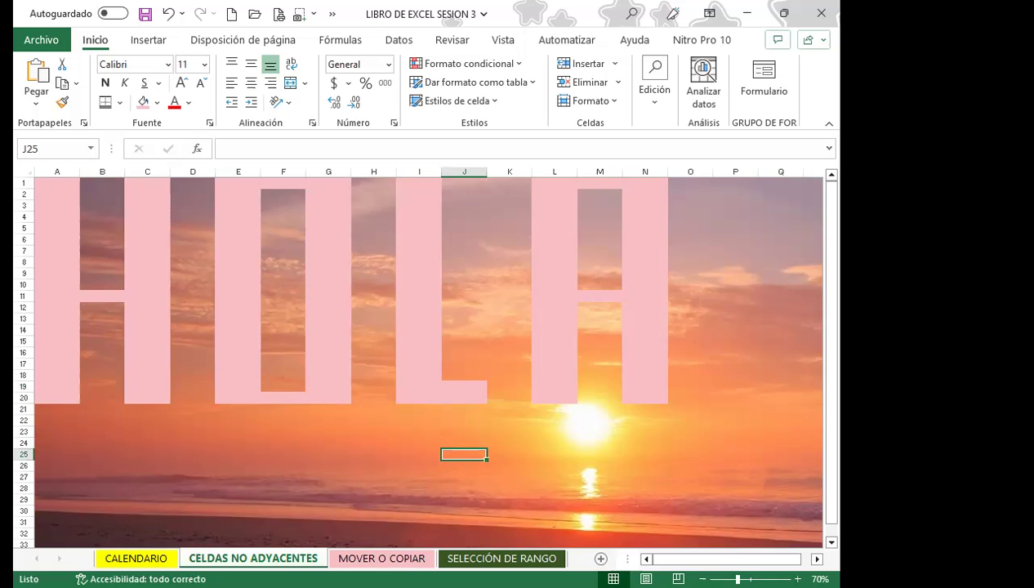
left_click(493, 442)
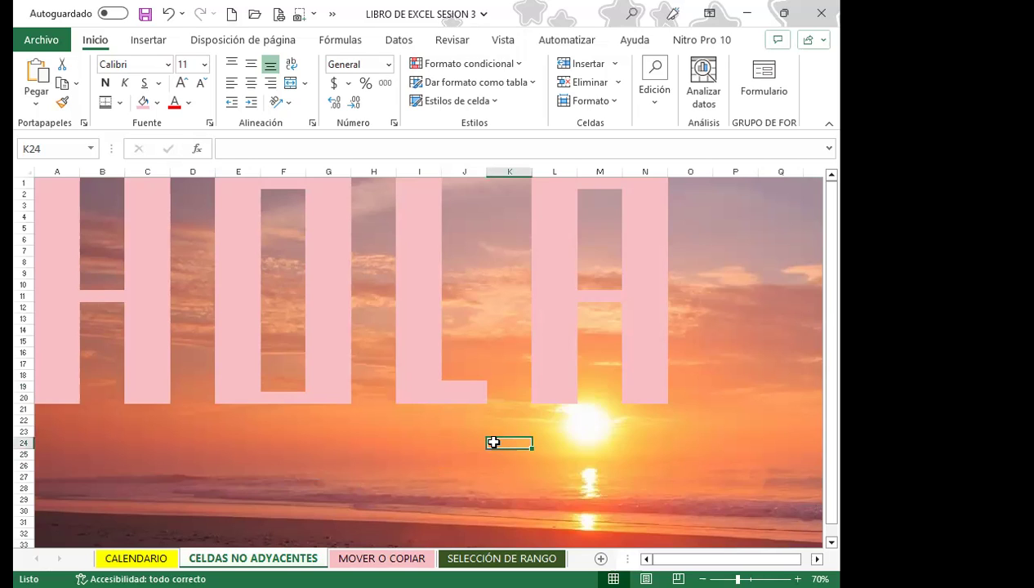
left_click(433, 464)
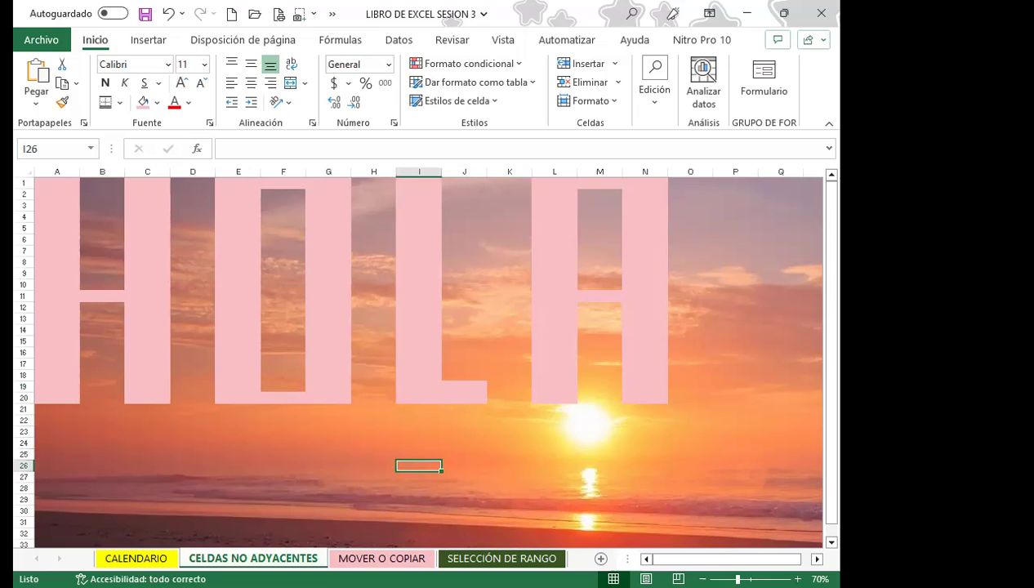
left_click(470, 464)
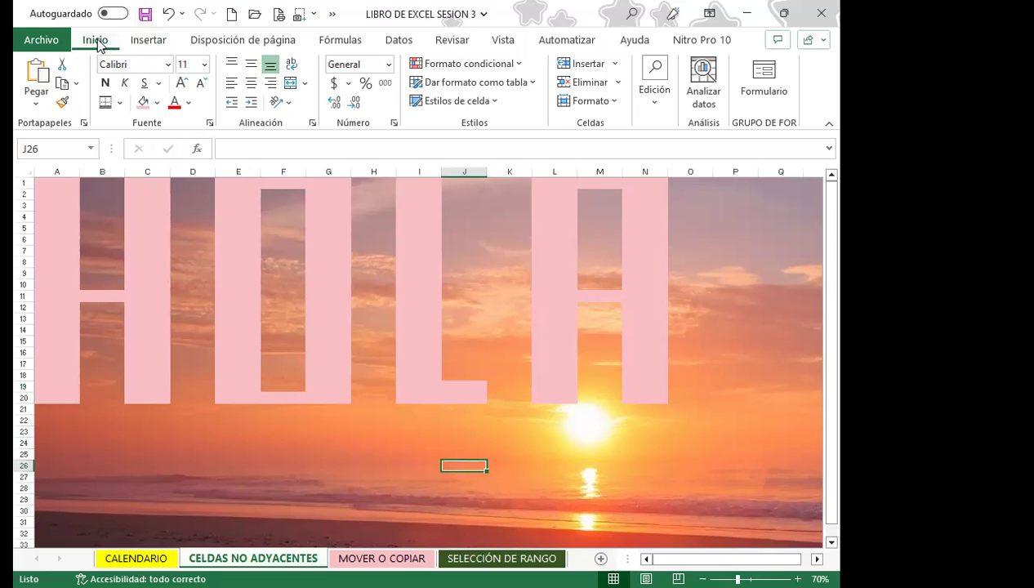
left_click(145, 39)
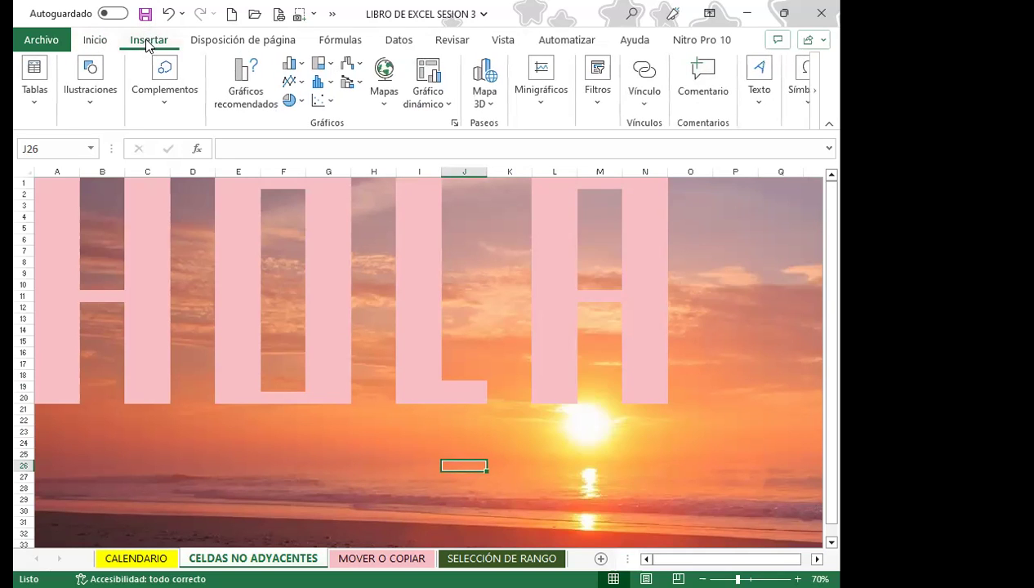
left_click(229, 42)
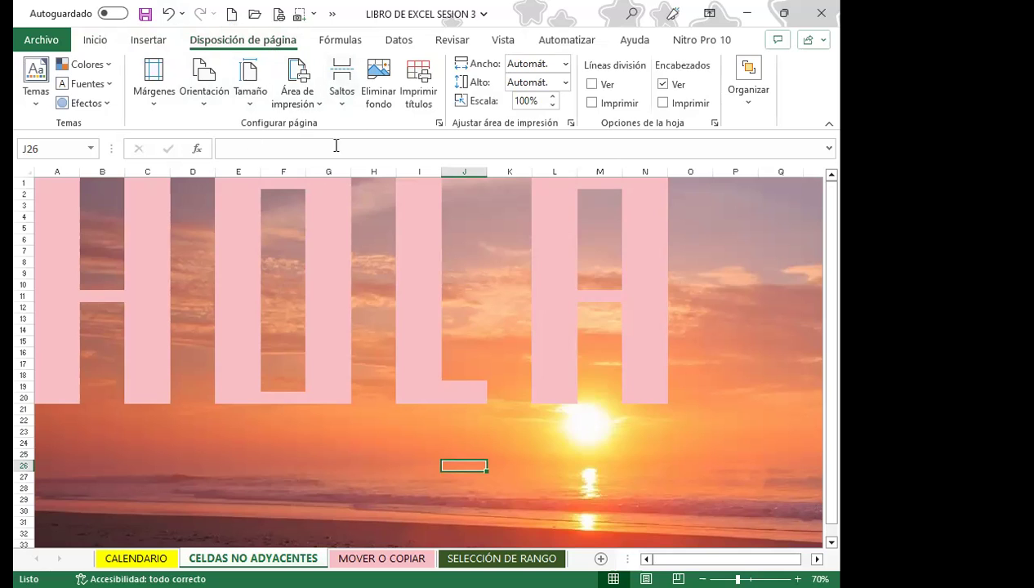
Remove the old background and apply a sunset picture from a Bing 'PAISAJES' search as background.
left_click(379, 78)
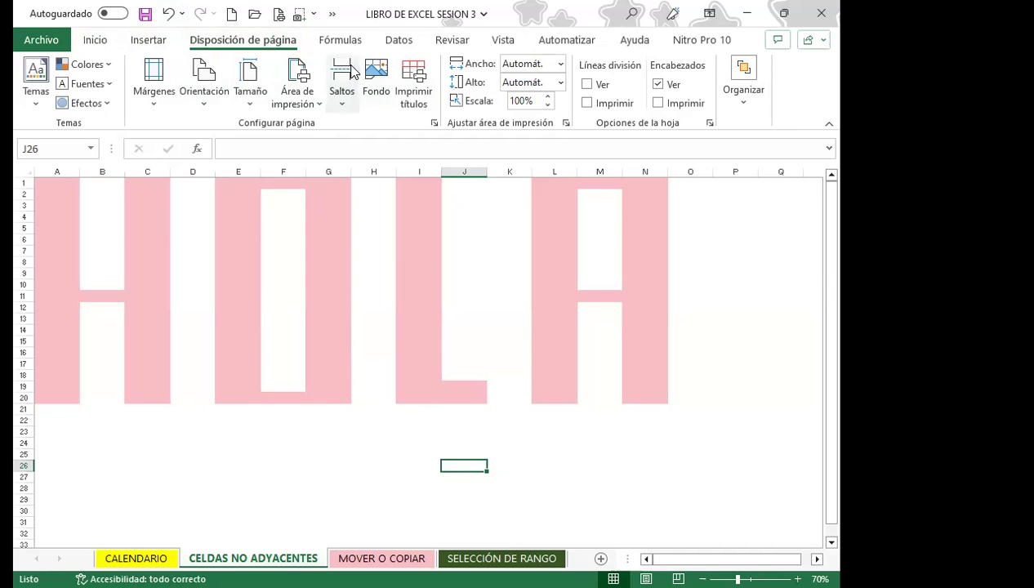
left_click(377, 71)
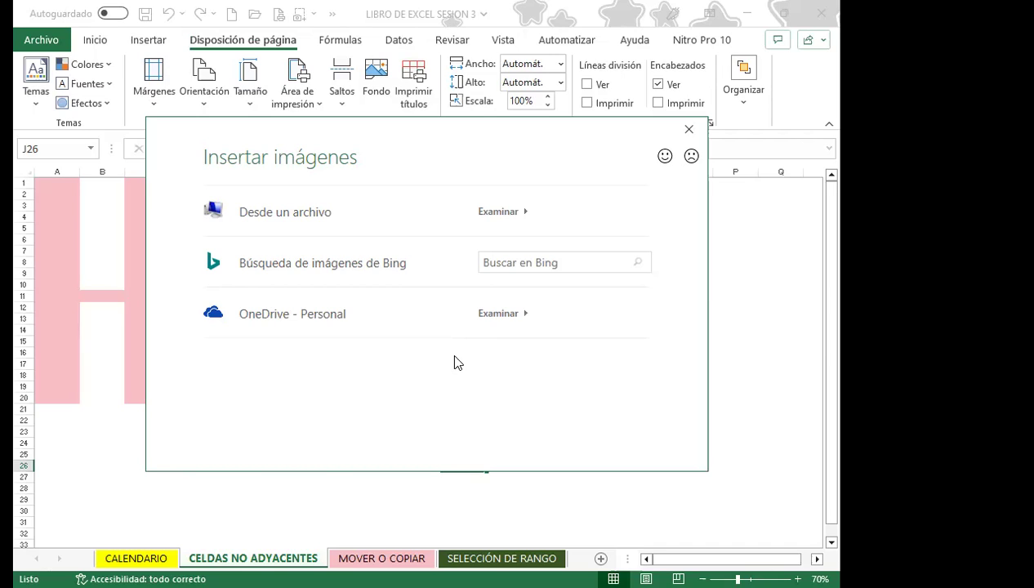
left_click(494, 263)
type("PAISAJES")
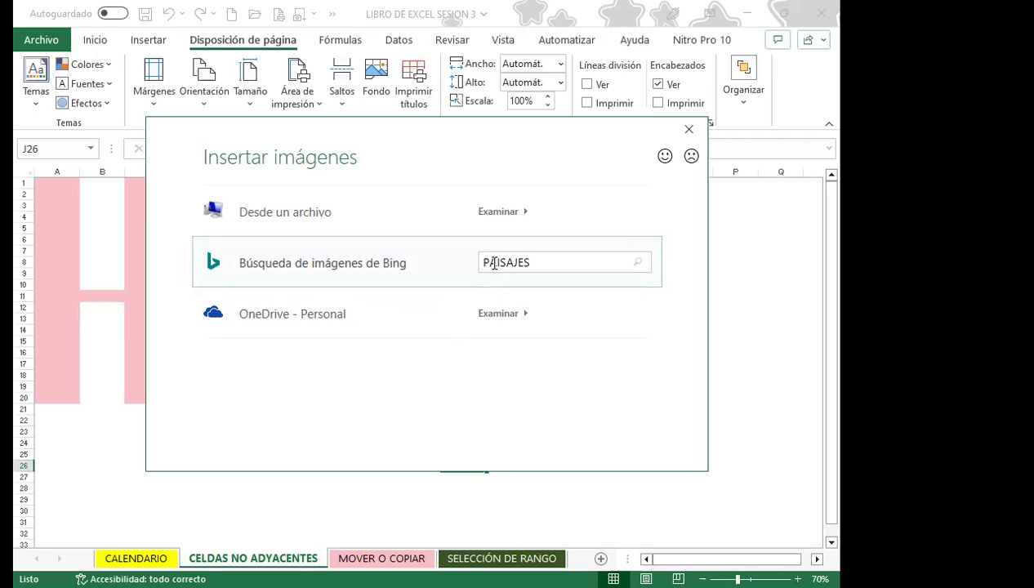
key("Return")
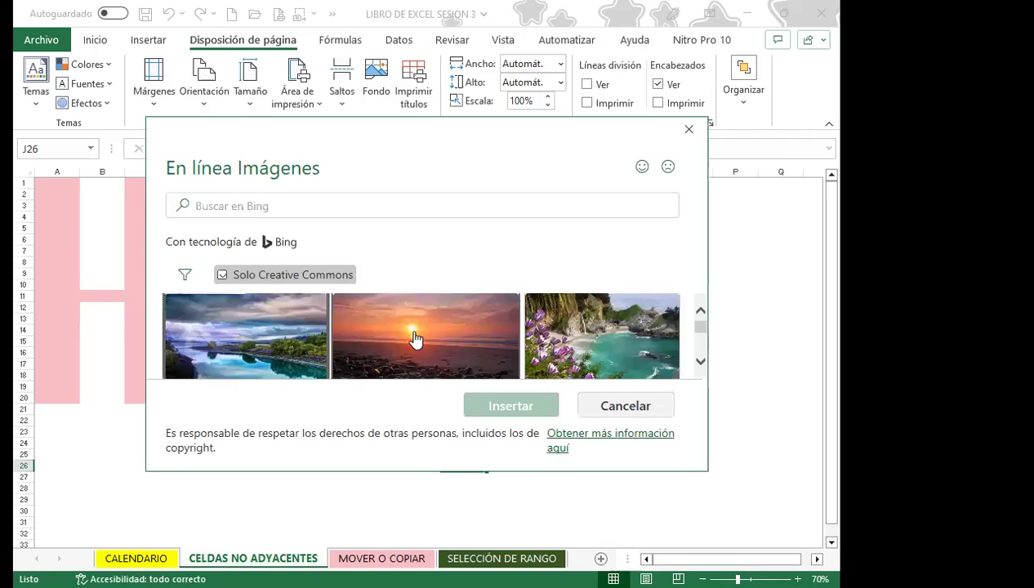
left_click(416, 338)
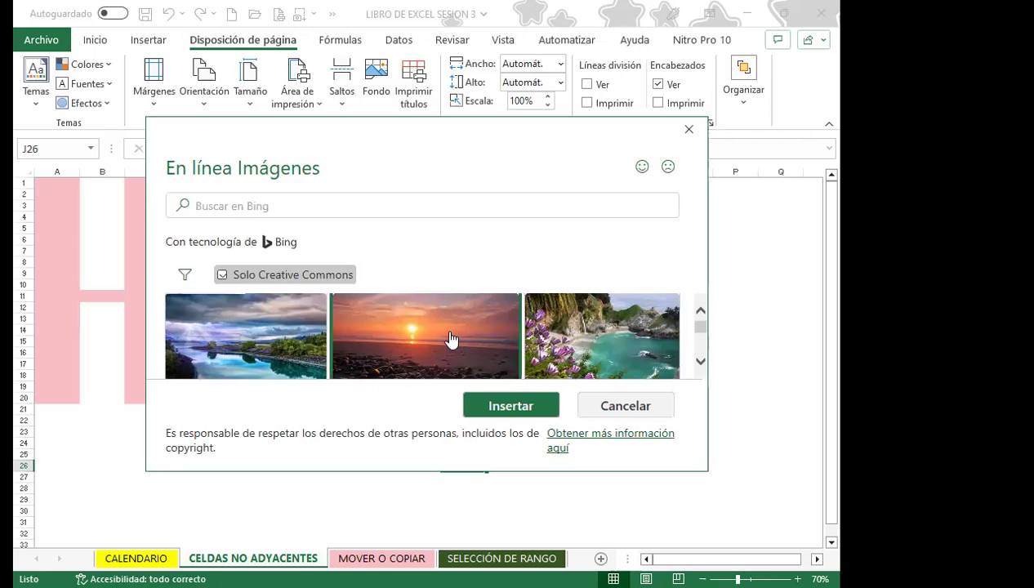
left_click(496, 408)
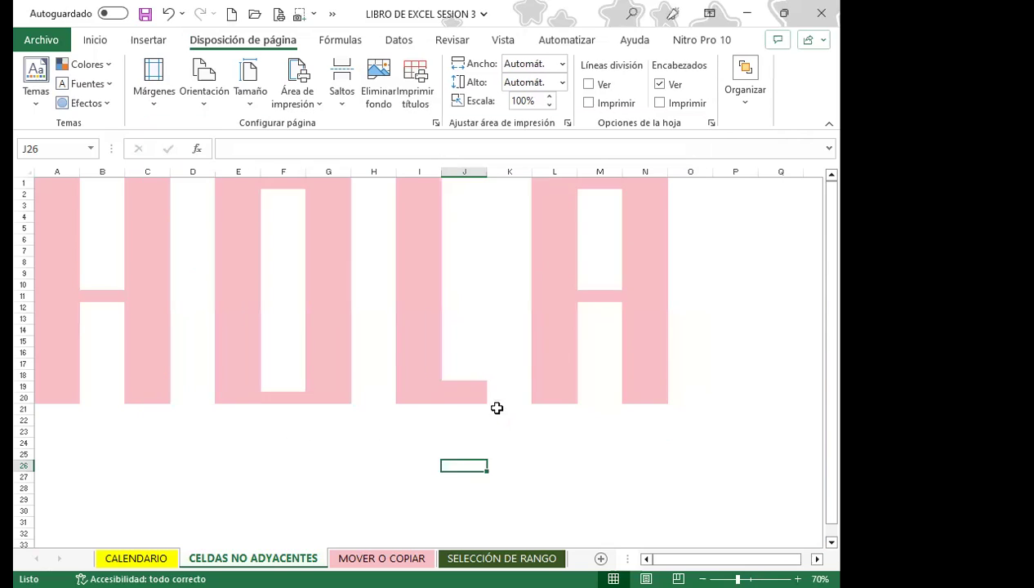
Scroll through the sheet to view the new background and select cell K26.
scroll(500, 428, "down", 4)
scroll(505, 456, "down", 5)
scroll(506, 455, "down", 5)
scroll(509, 456, "down", 4)
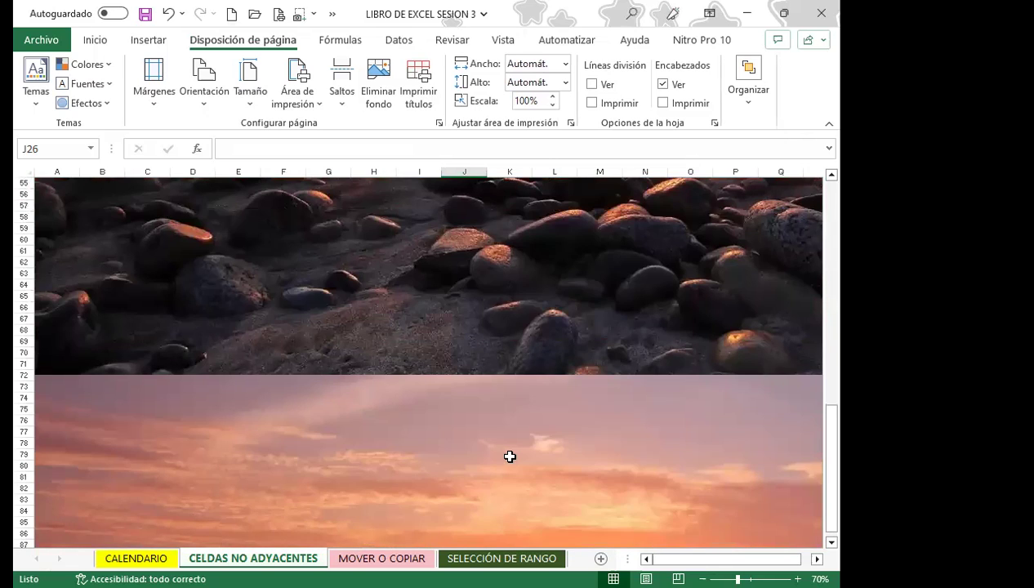
scroll(514, 421, "up", 11)
scroll(523, 430, "up", 7)
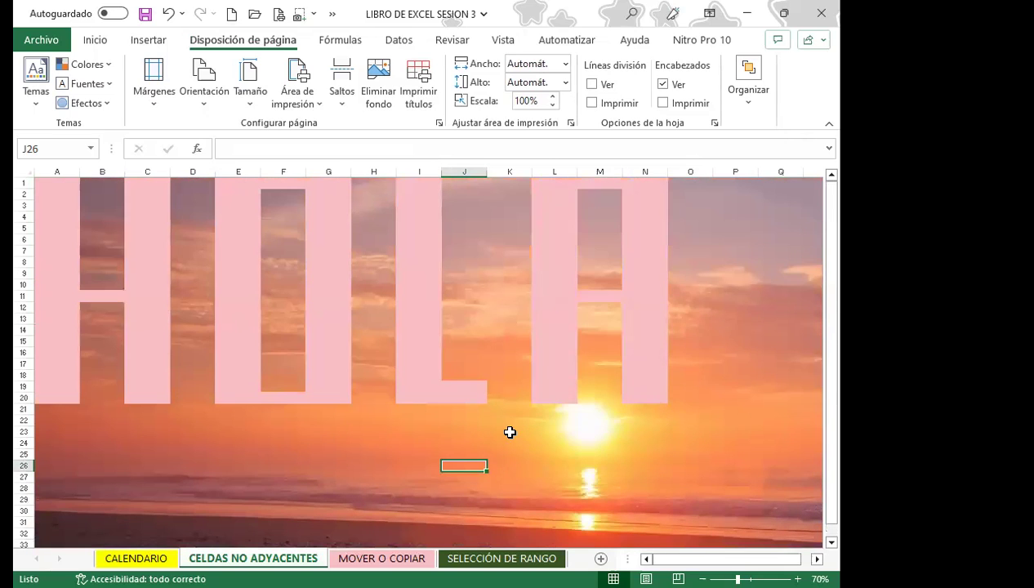
left_click(515, 463)
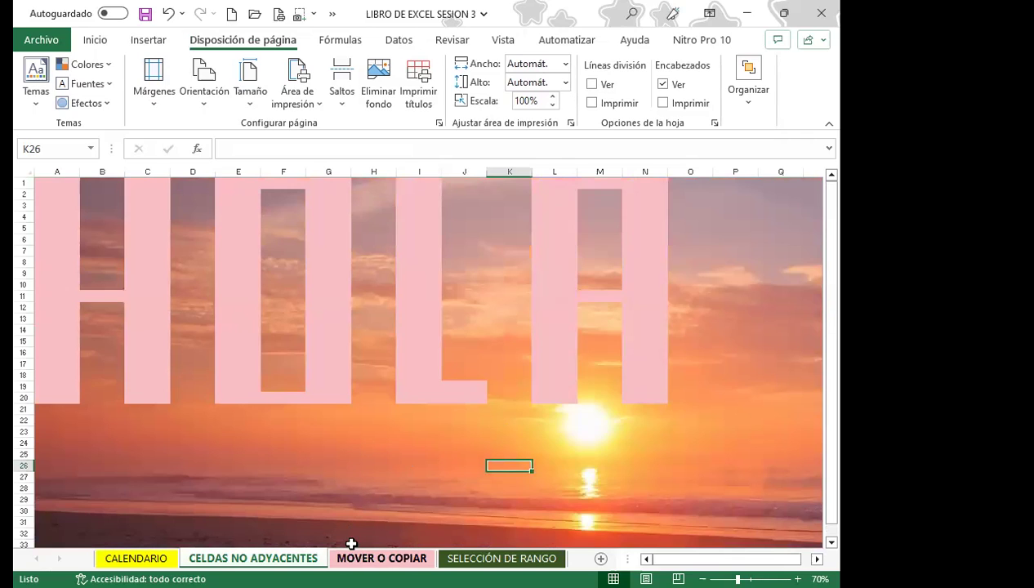
left_click(420, 455)
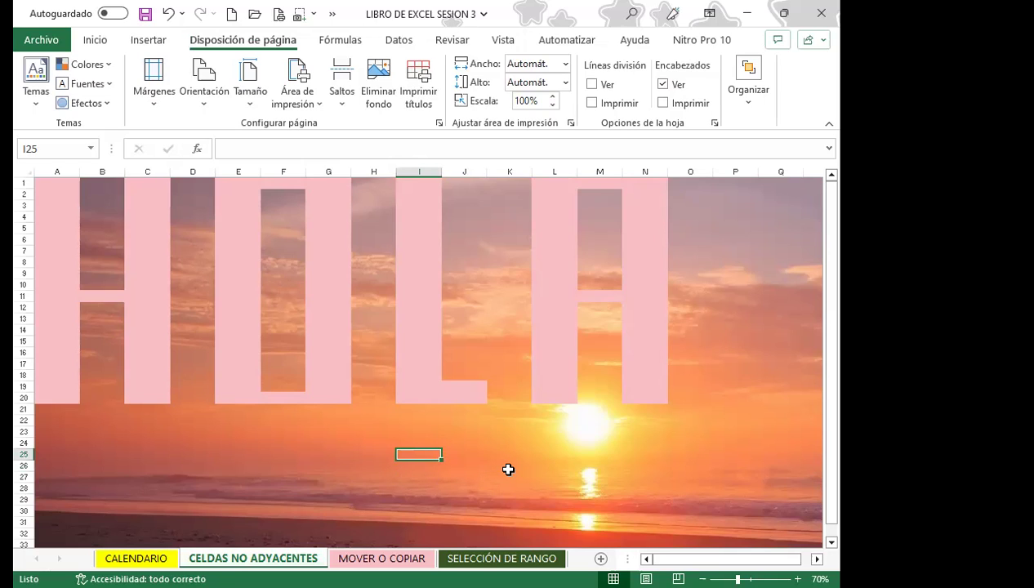
left_click(508, 470)
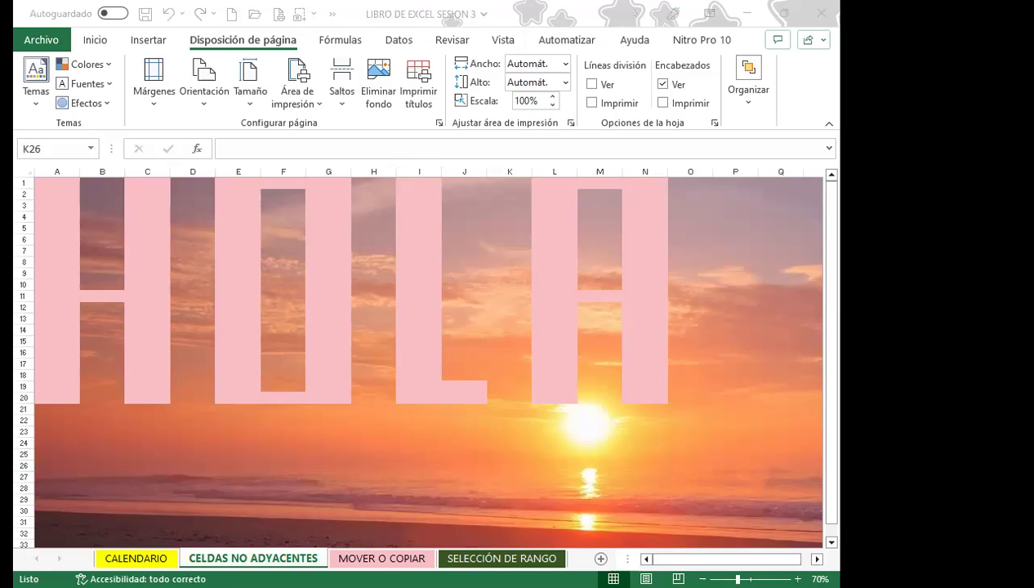
key("alt+Tab")
left_click(509, 466)
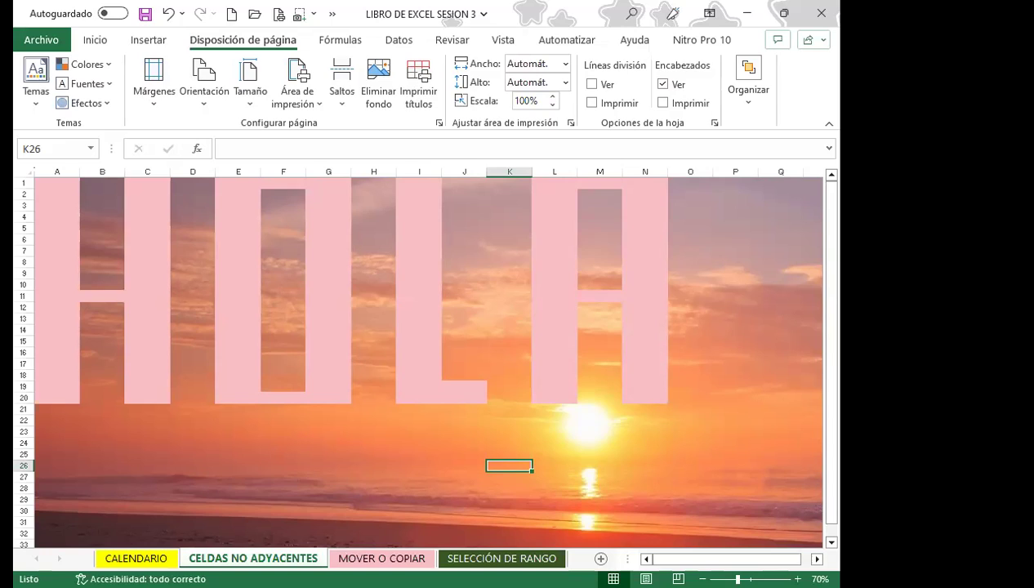
key("alt+Tab")
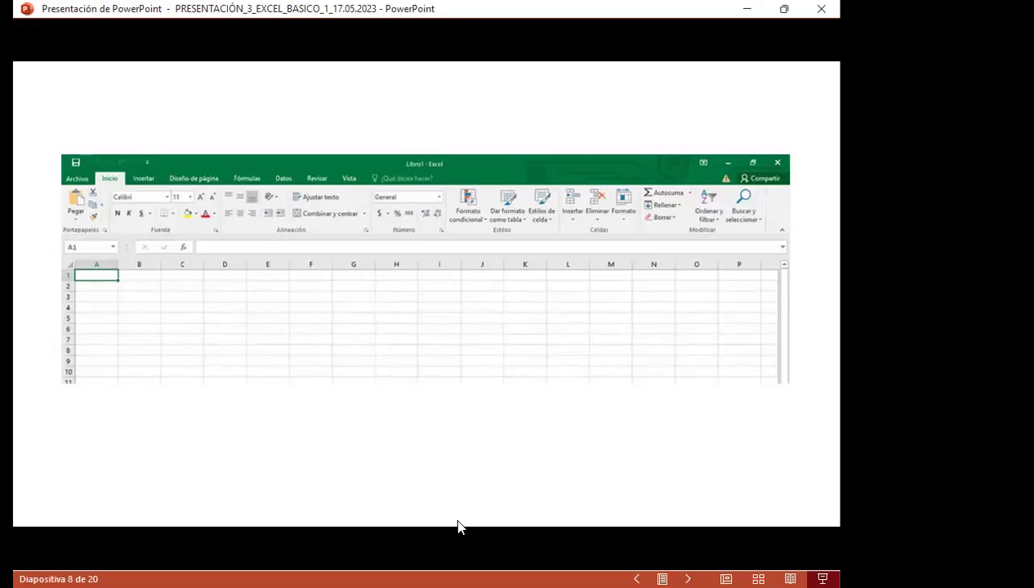
key("alt+Tab")
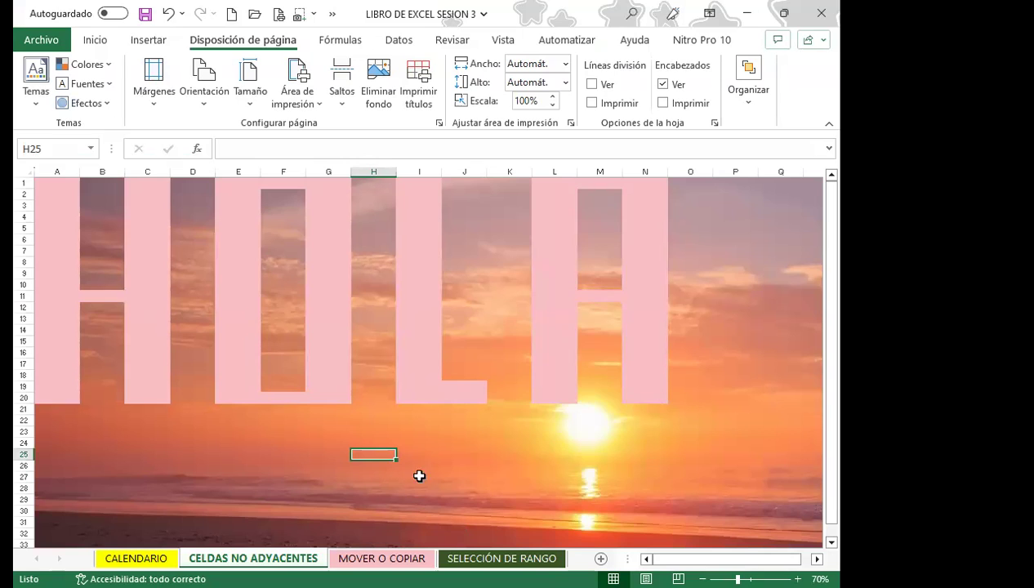
Remove the sunset background, close the insert-pictures window unused, and select cells J24 and I26.
left_click(384, 73)
left_click(384, 73)
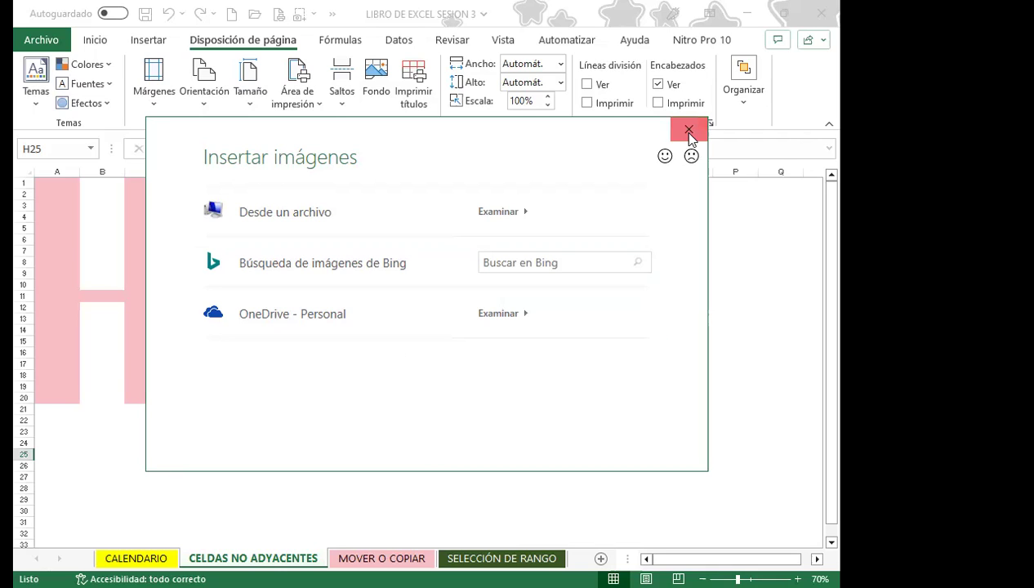
left_click(689, 132)
left_click(415, 375)
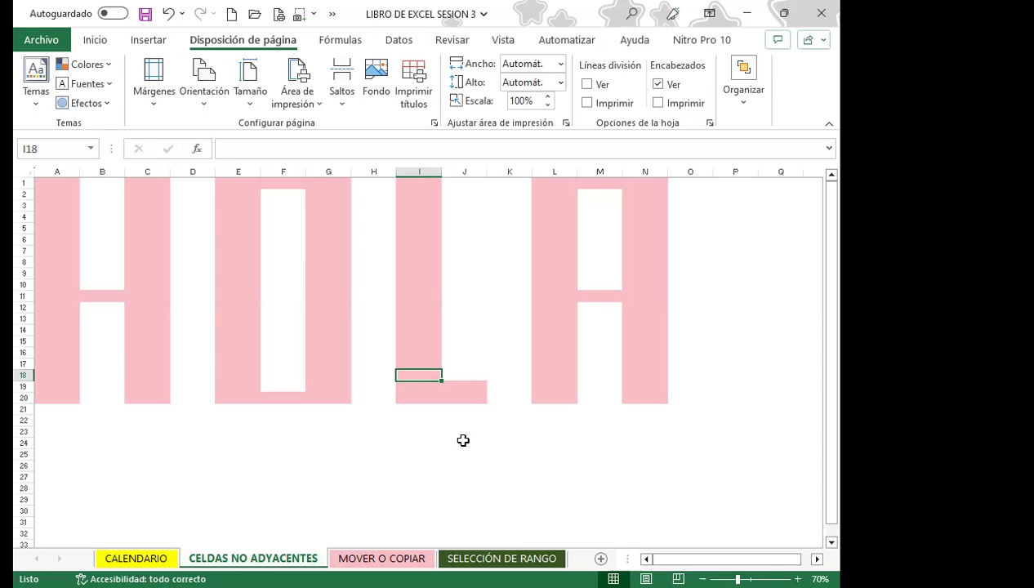
left_click(463, 440)
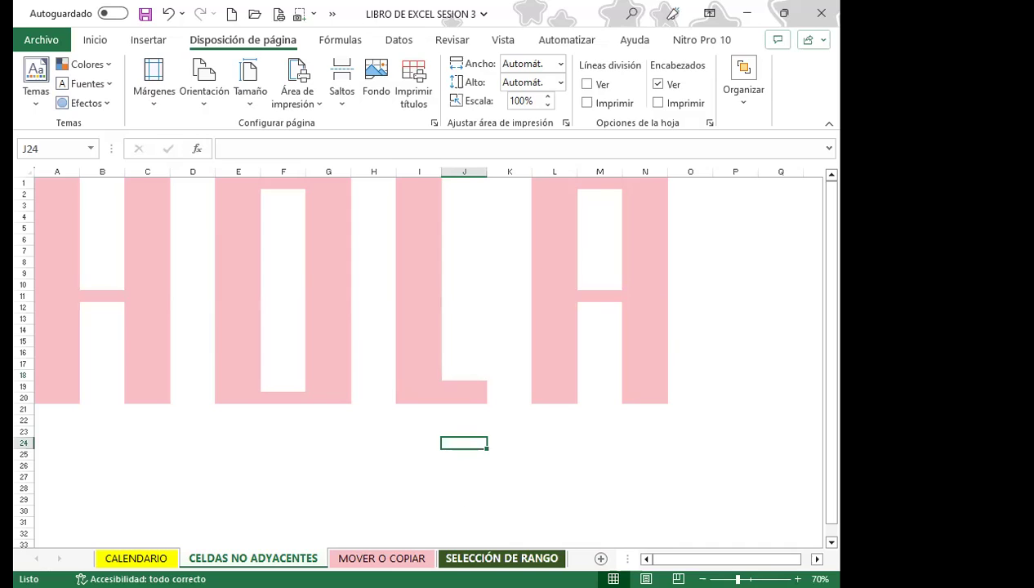
left_click(426, 465)
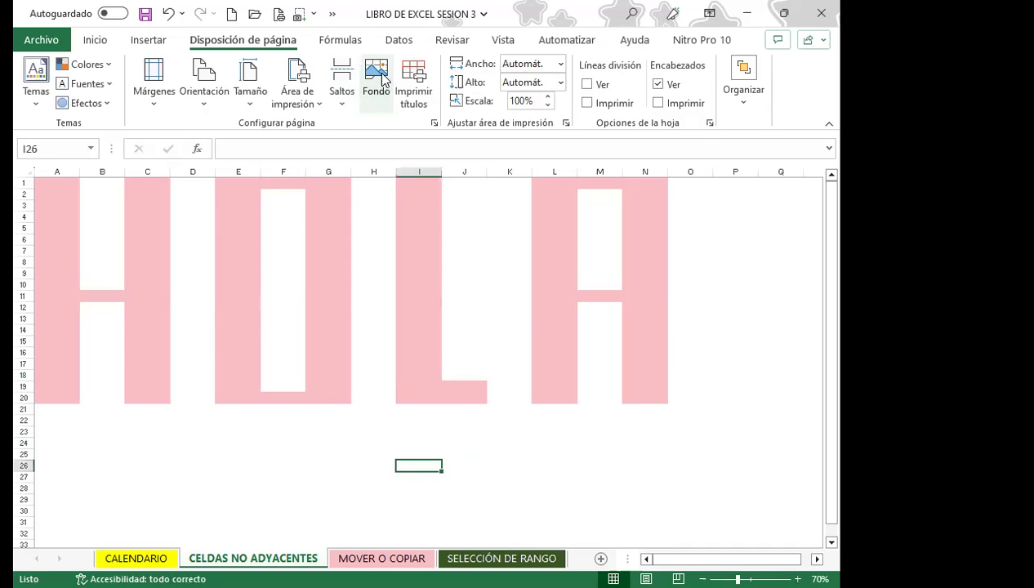
Reopen the background picker, cancel it, and switch to the MOVER O COPIAR sheet.
left_click(384, 77)
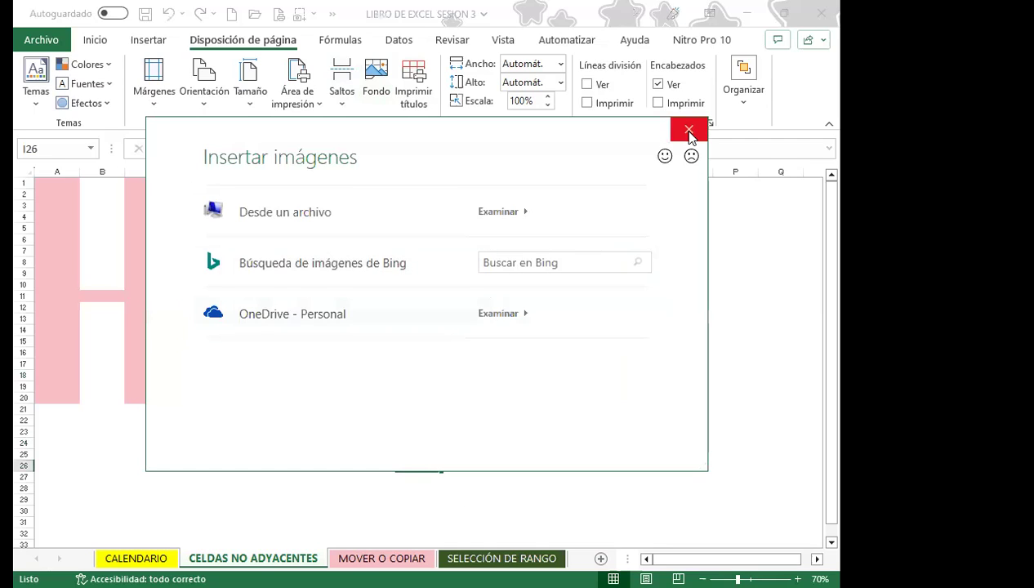
left_click(390, 442)
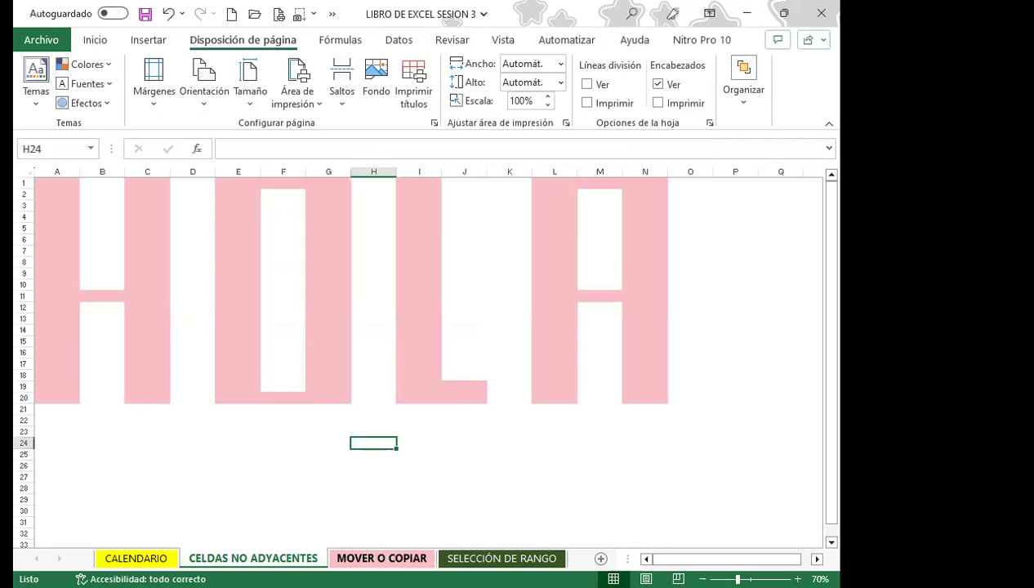
key("ctrl+Page_Down")
Select cell E10 on MOVER O COPIAR and return to the Inicio ribbon commands.
left_click(334, 342)
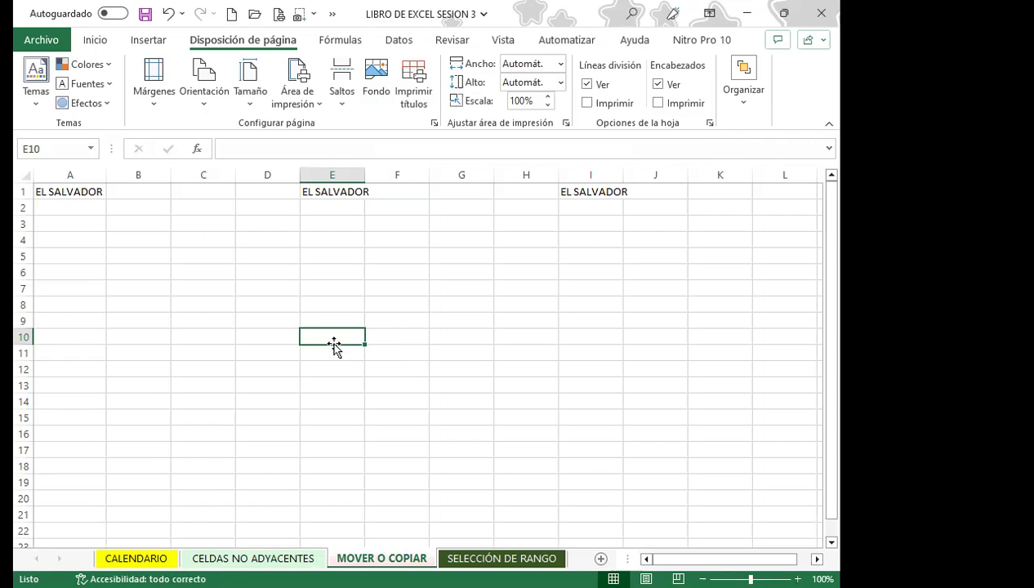
left_click(92, 41)
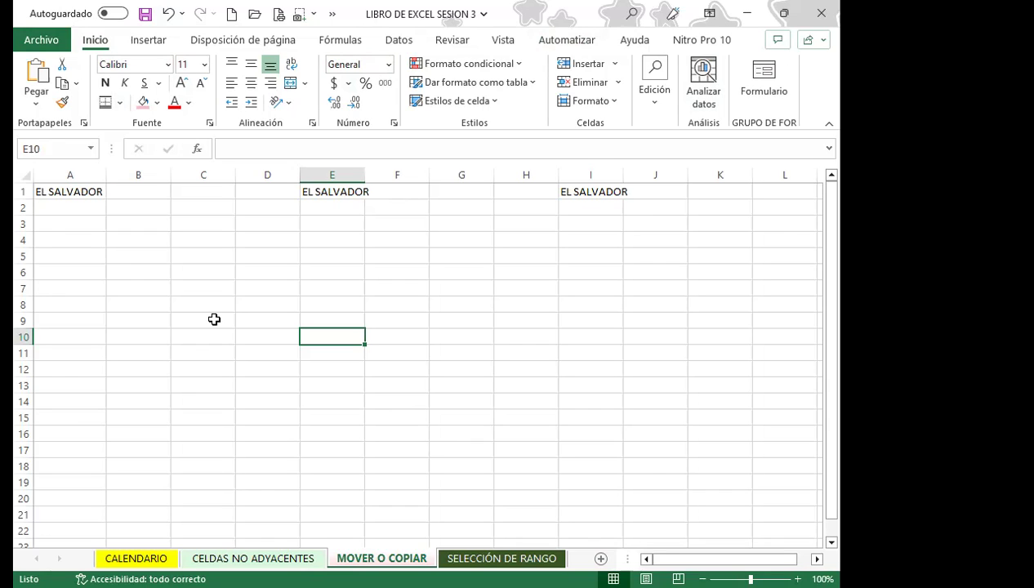
Autofit column E to fit EL SALVADOR and copy cell E1.
left_click(95, 193)
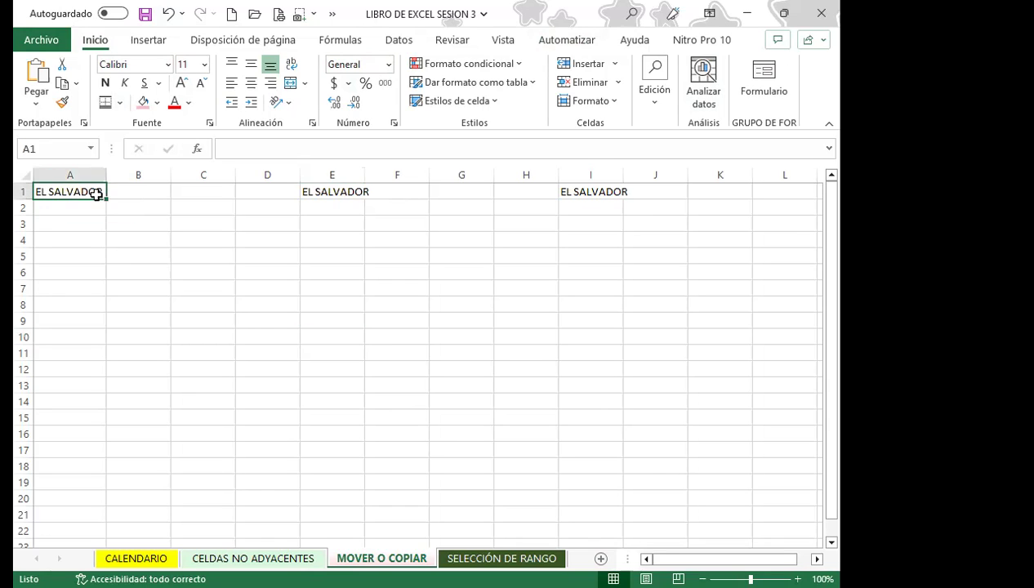
right_click(97, 201)
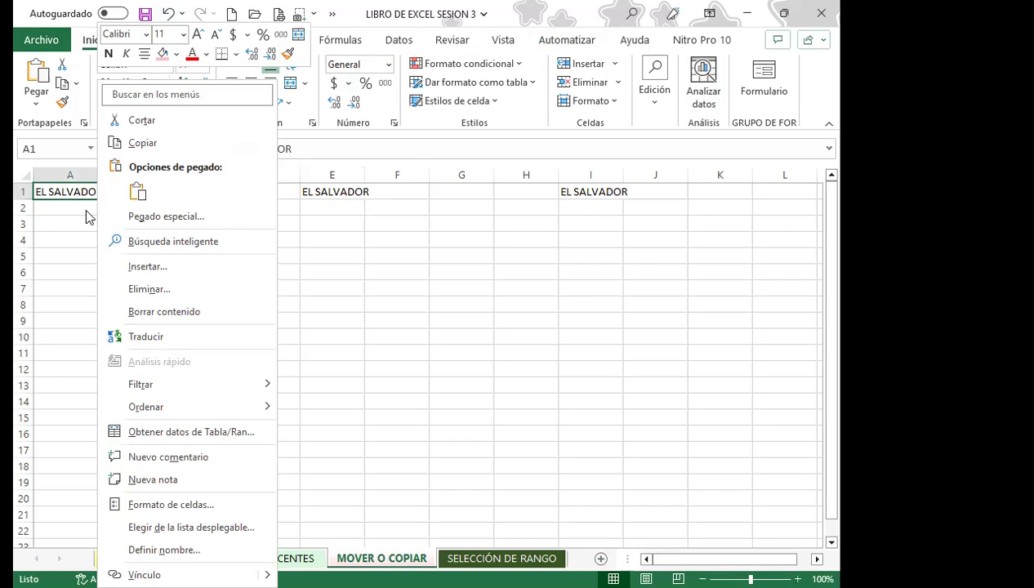
key("Escape")
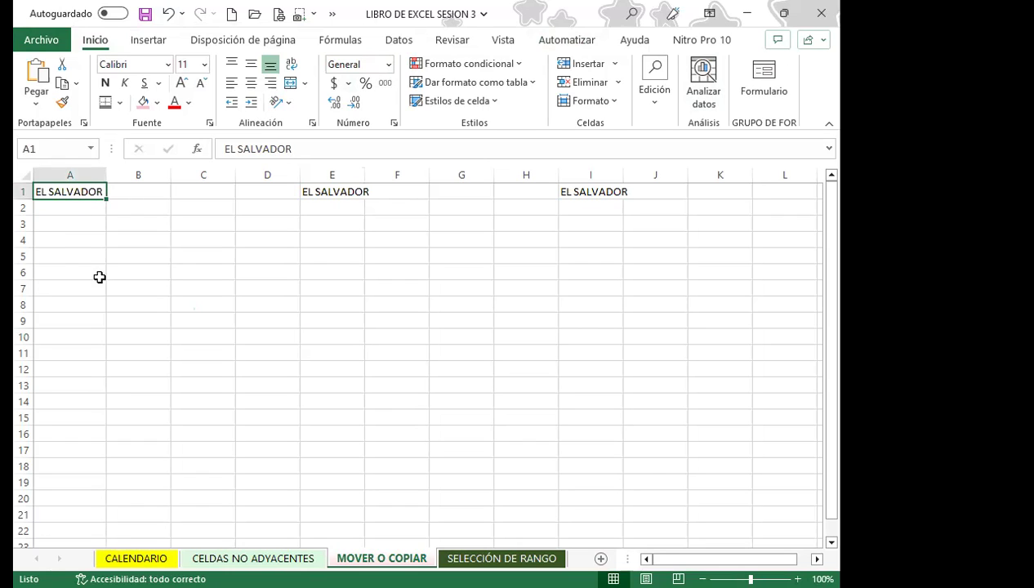
left_click(317, 191)
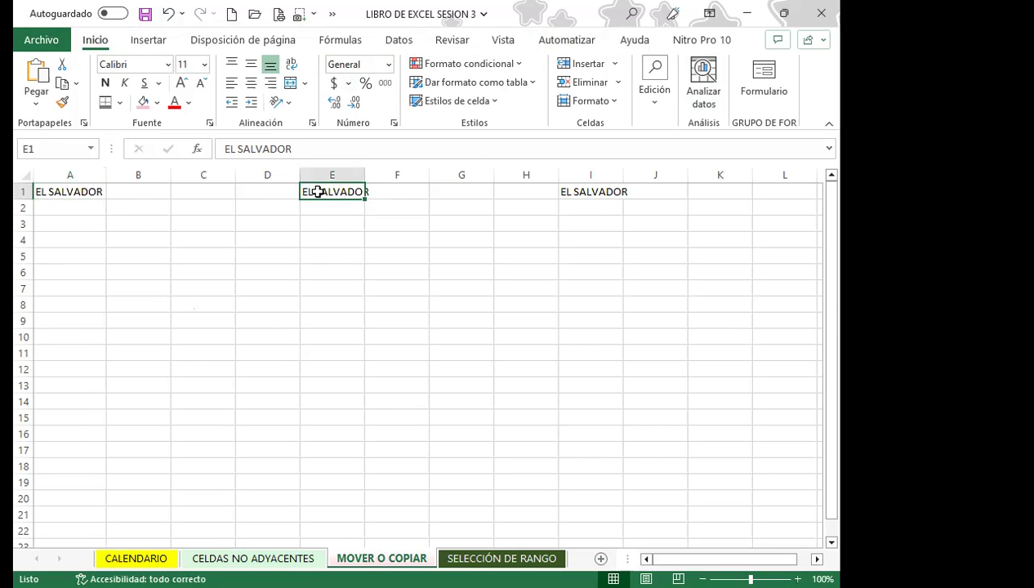
double_click(366, 175)
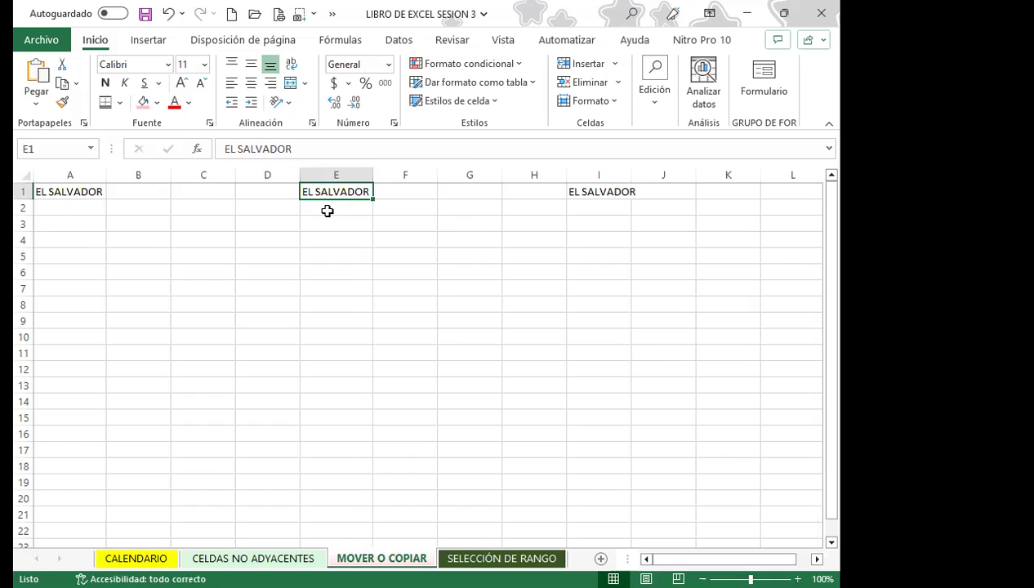
key("ctrl+c")
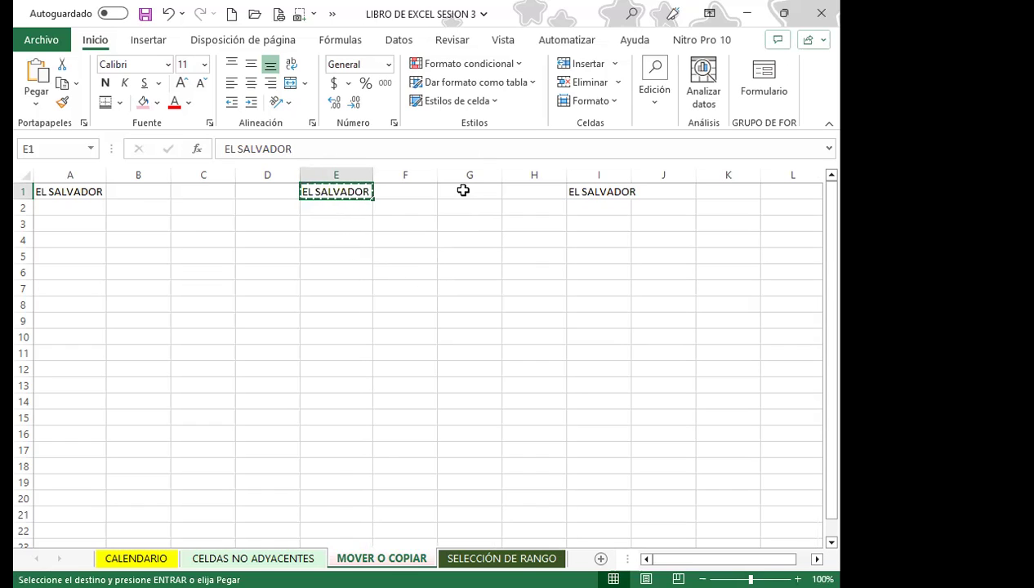
Paste EL SALVADOR into G1:G16, C5:C14, D5:D14, B5:B14 and E5:E14.
left_click_drag(464, 190, 464, 433)
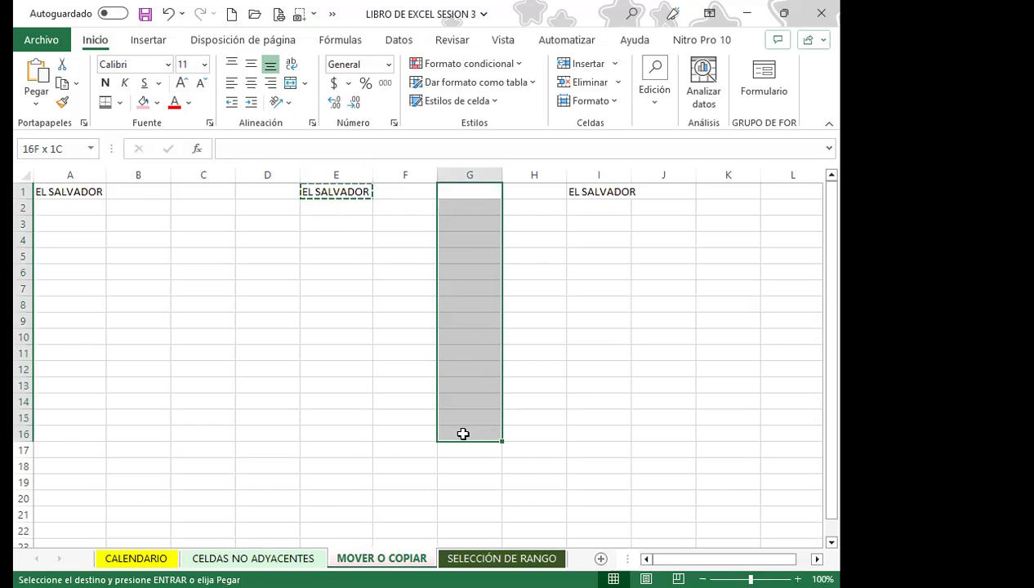
key("ctrl+v")
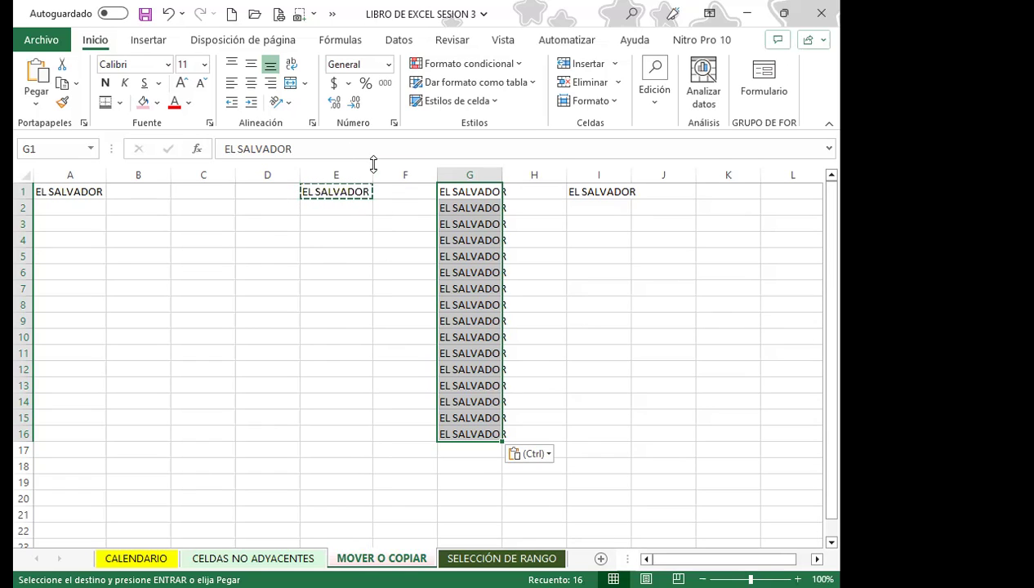
left_click_drag(206, 259, 205, 401)
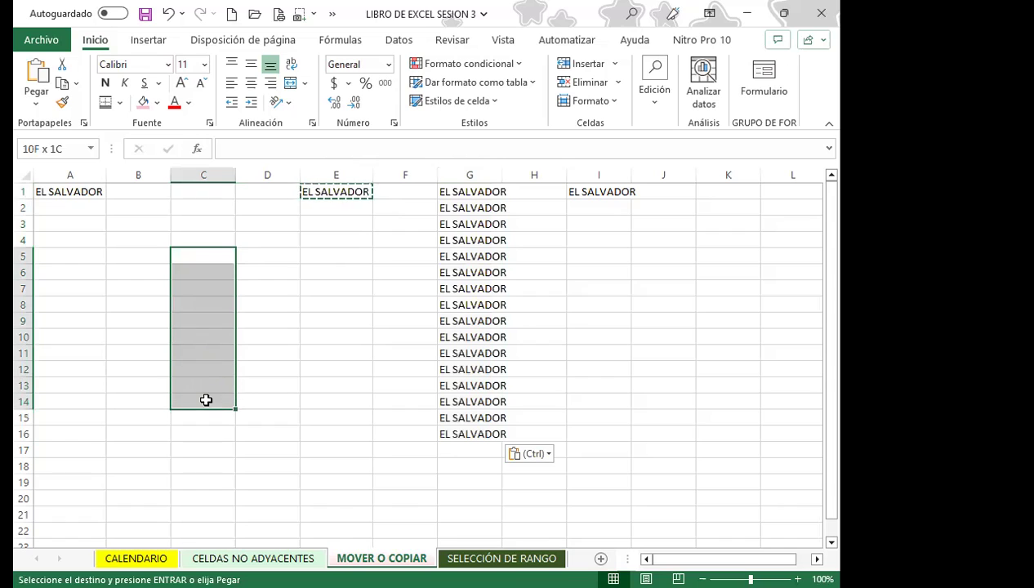
key("ctrl+v")
left_click_drag(272, 258, 271, 402)
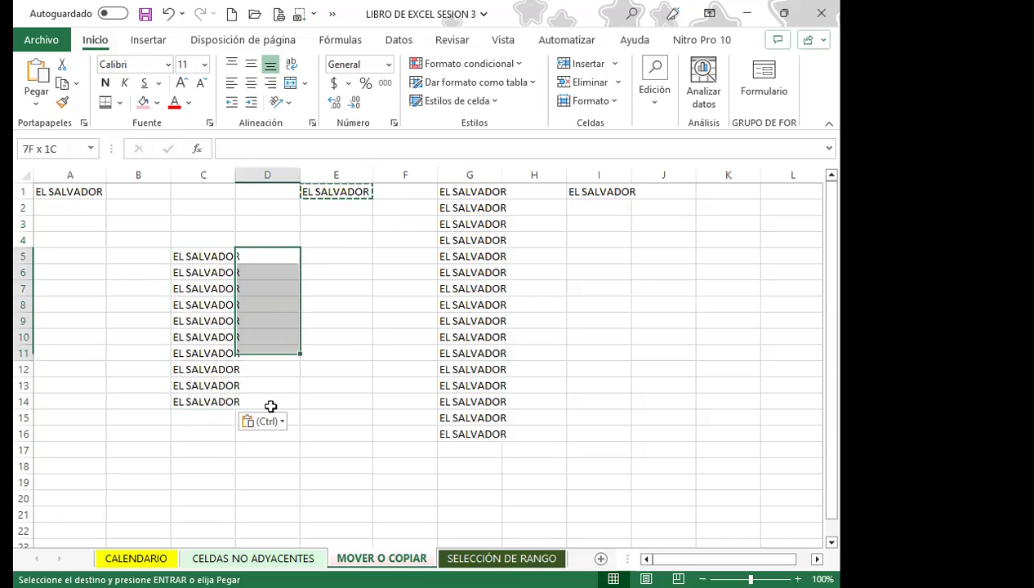
key("ctrl+v")
left_click_drag(138, 258, 140, 399)
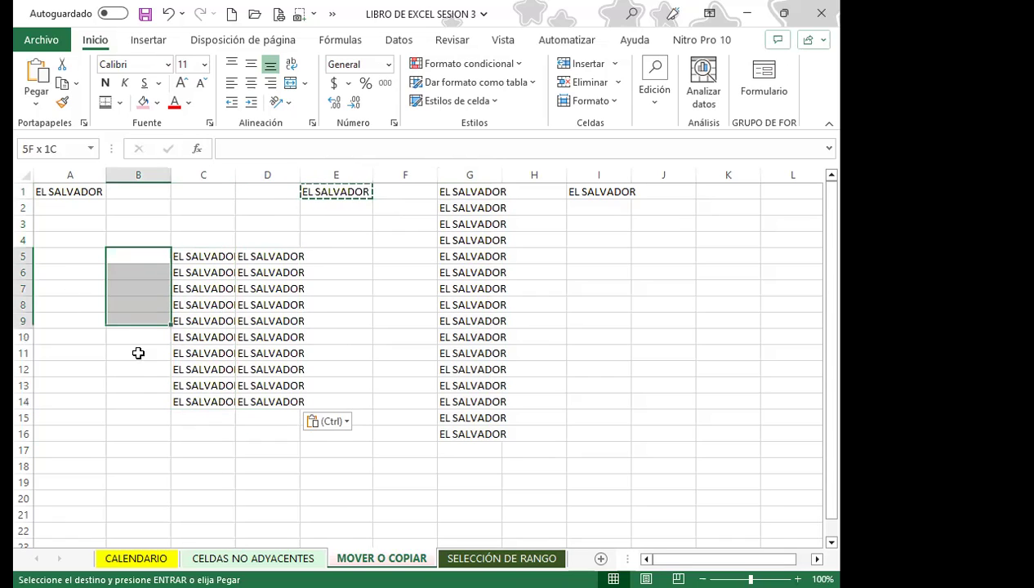
key("ctrl+v")
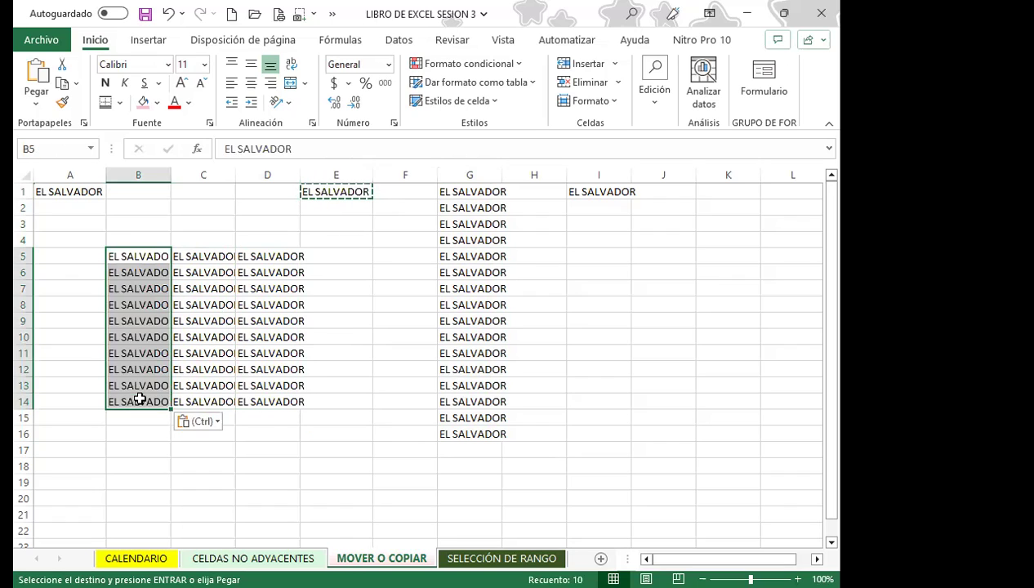
left_click_drag(305, 255, 323, 396)
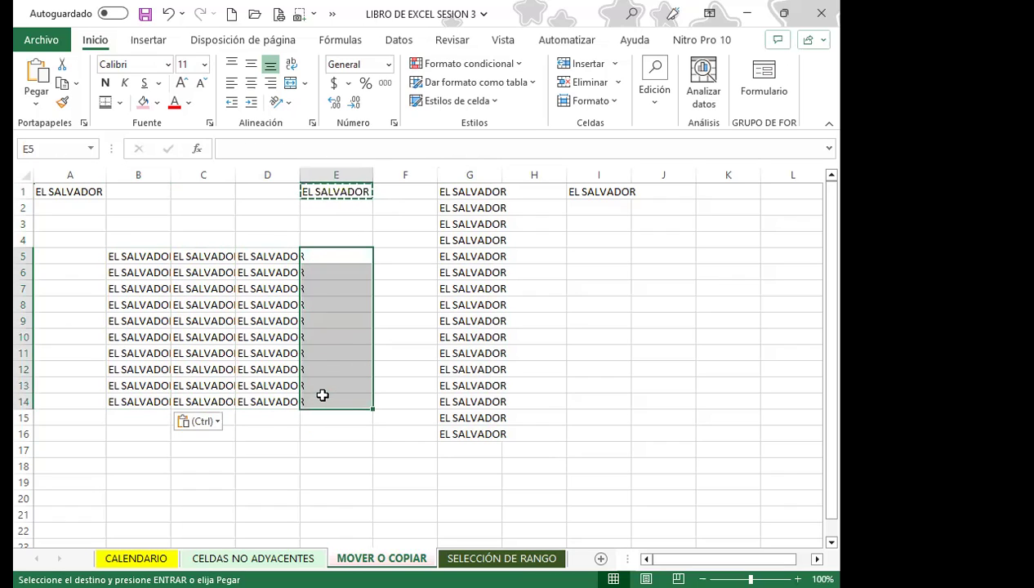
key("ctrl+v")
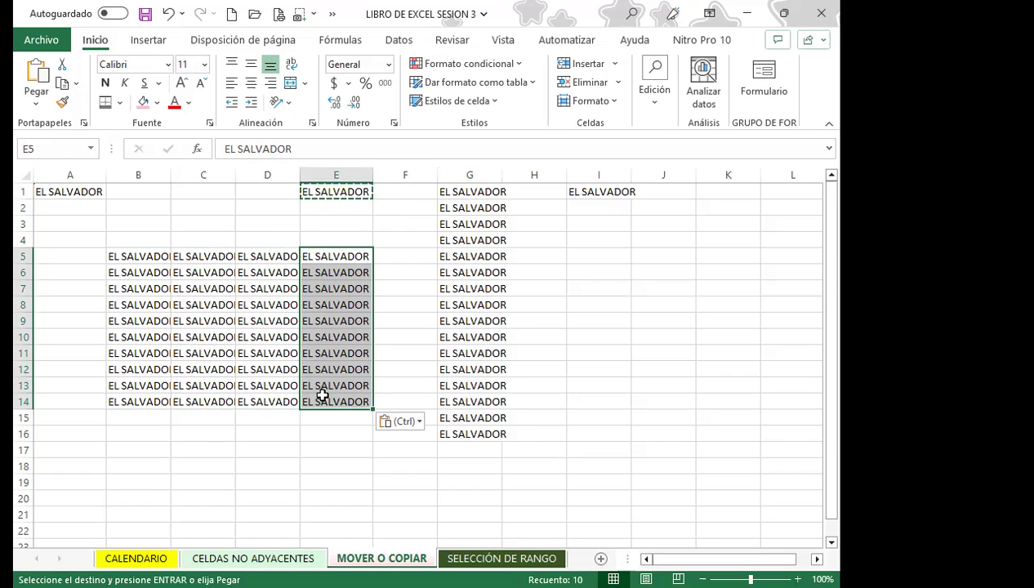
End copy mode and select the filled EL SALVADOR block B5:E14.
key("Escape")
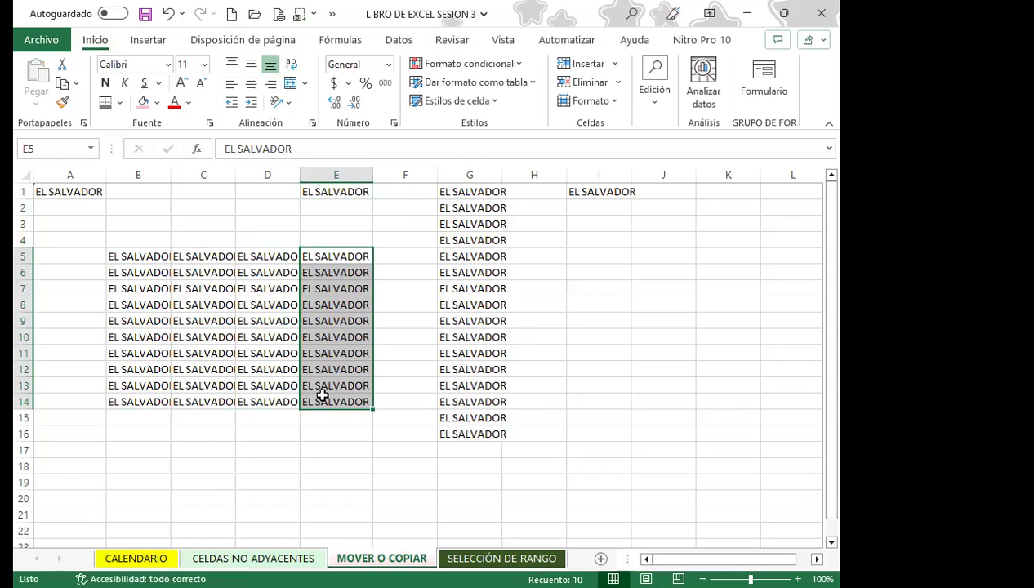
mouse_move(120, 258)
left_mouse_down()
mouse_move(316, 339)
mouse_move(346, 398)
left_mouse_up()
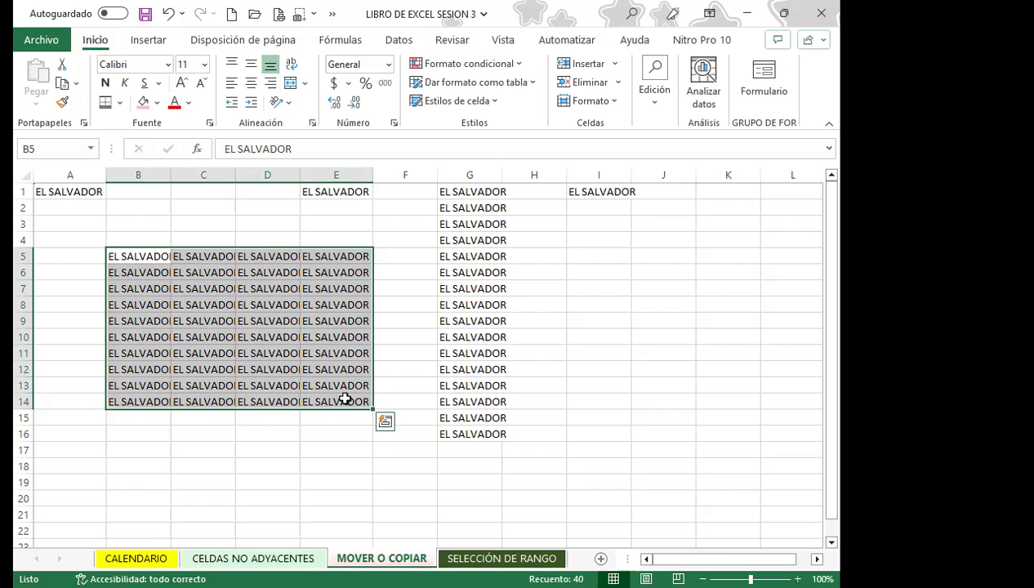
scroll(270, 340, "down", 1)
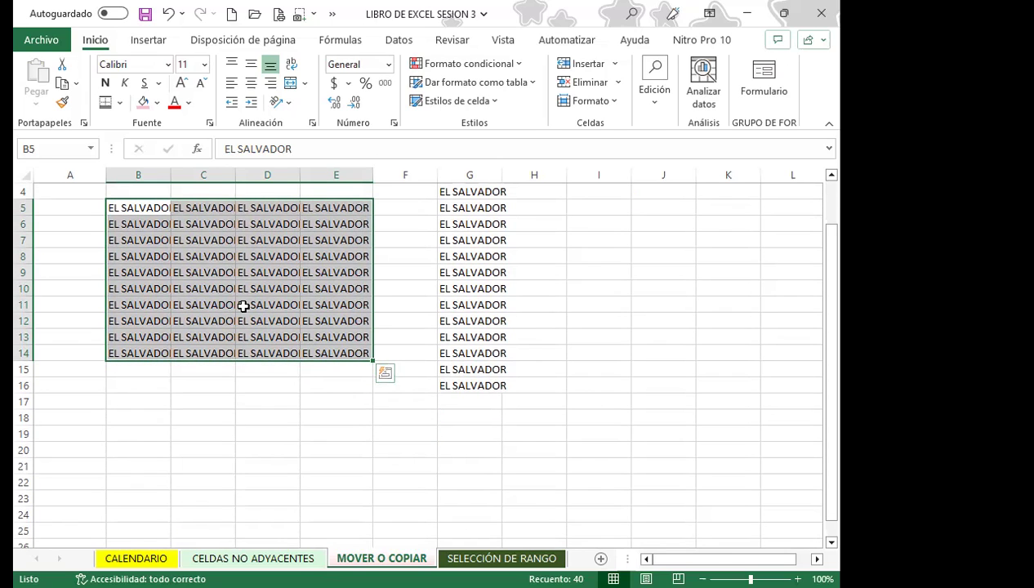
Drag the B5:E14 EL SALVADOR block down in two moves, dropping it at B50:E59.
mouse_move(140, 204)
left_mouse_down()
mouse_move(304, 279)
mouse_move(330, 353)
left_mouse_up()
left_click_drag(199, 363, 174, 554)
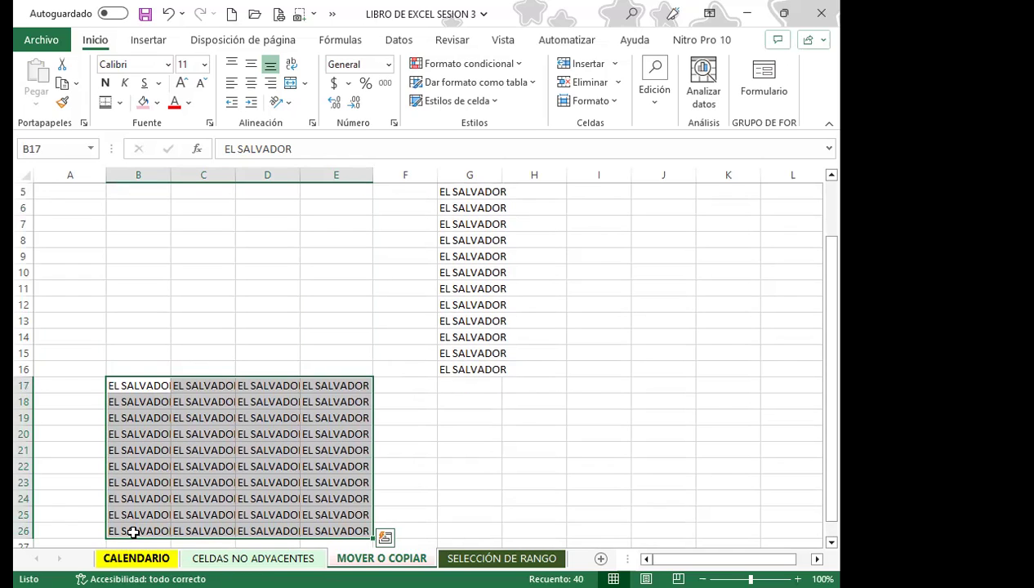
scroll(218, 447, "down", 2)
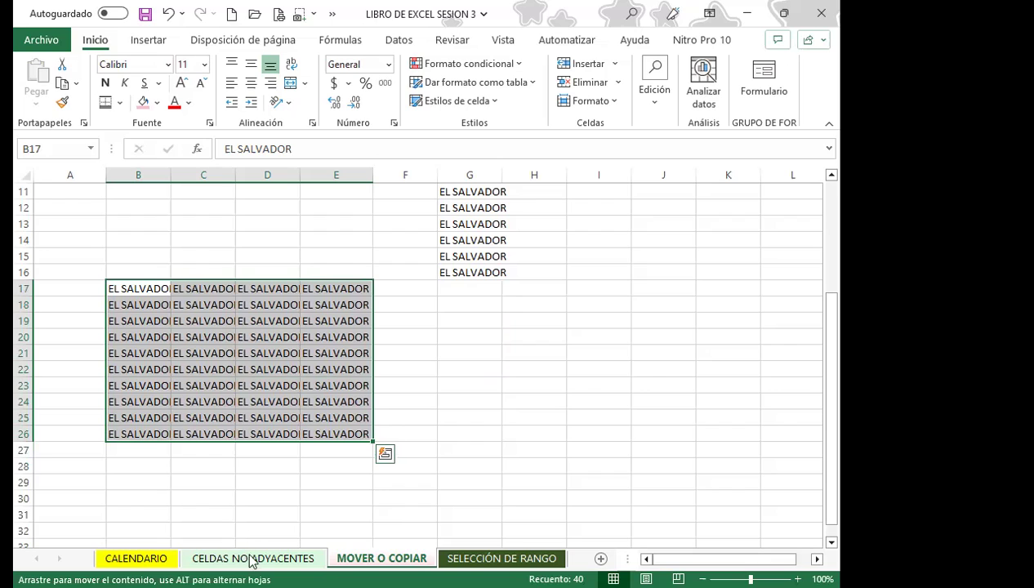
left_click_drag(247, 548, 192, 542)
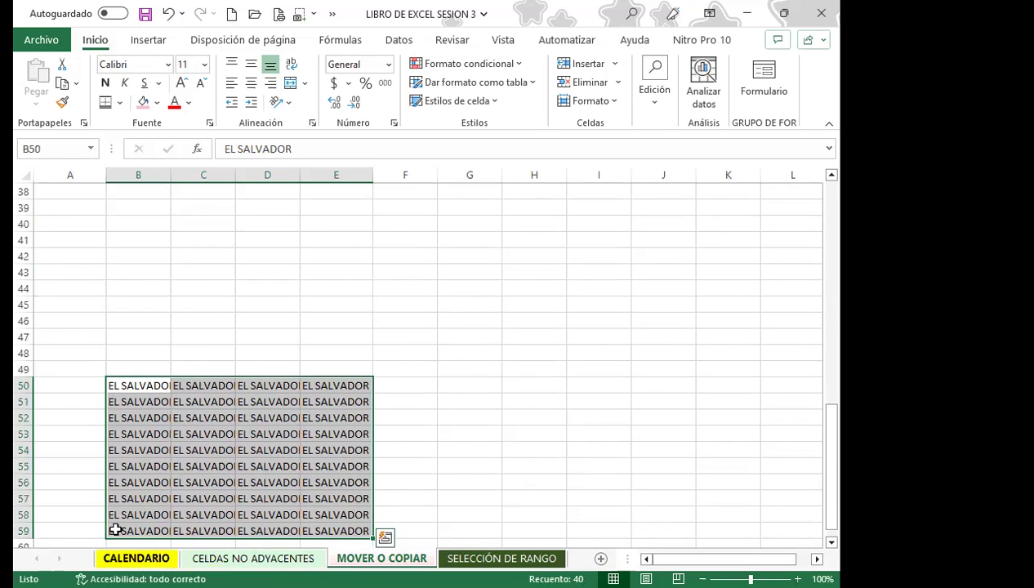
scroll(342, 412, "down", 1)
scroll(344, 415, "up", 1)
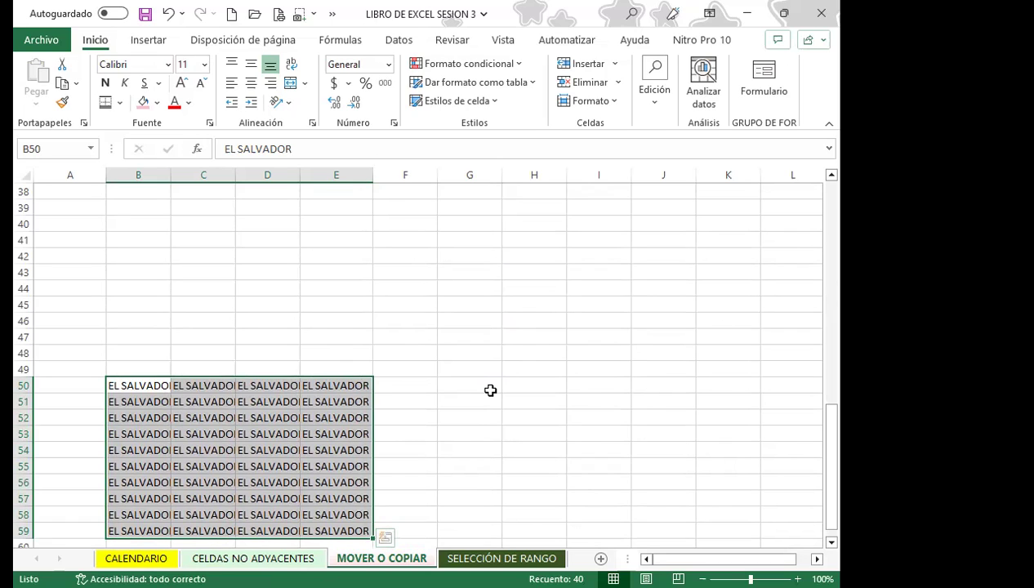
Copy the EL SALVADOR block at B50:E59 and paste it starting at cell B1.
key("ctrl+c")
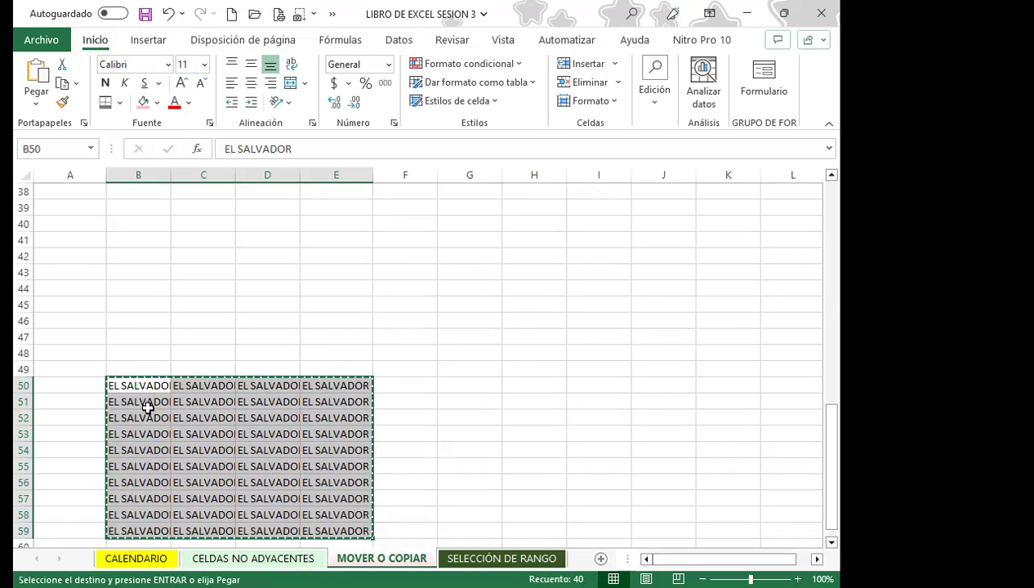
scroll(155, 382, "up", 5)
scroll(154, 382, "up", 6)
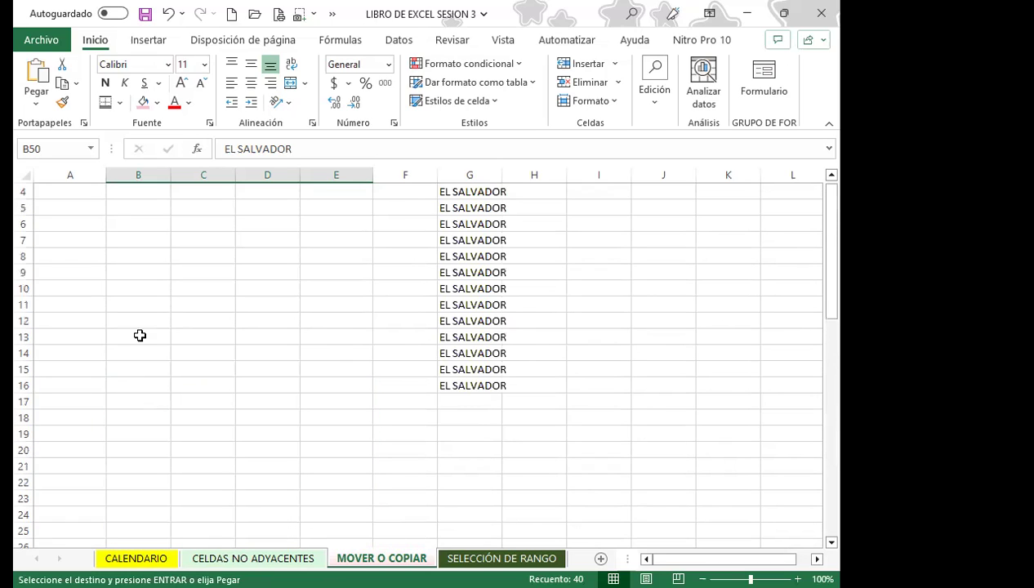
left_click(153, 190)
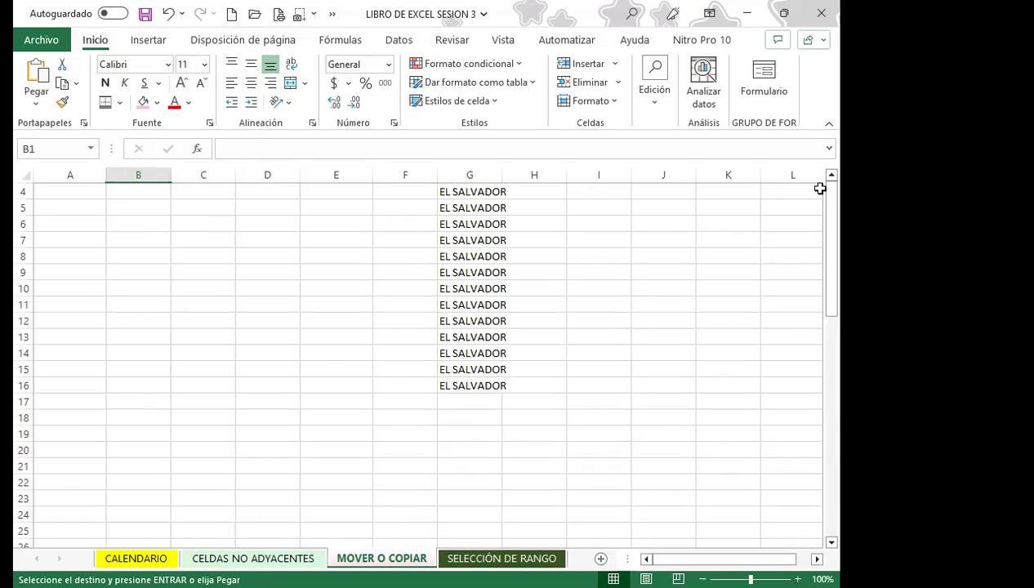
left_click(36, 75)
left_click(267, 257)
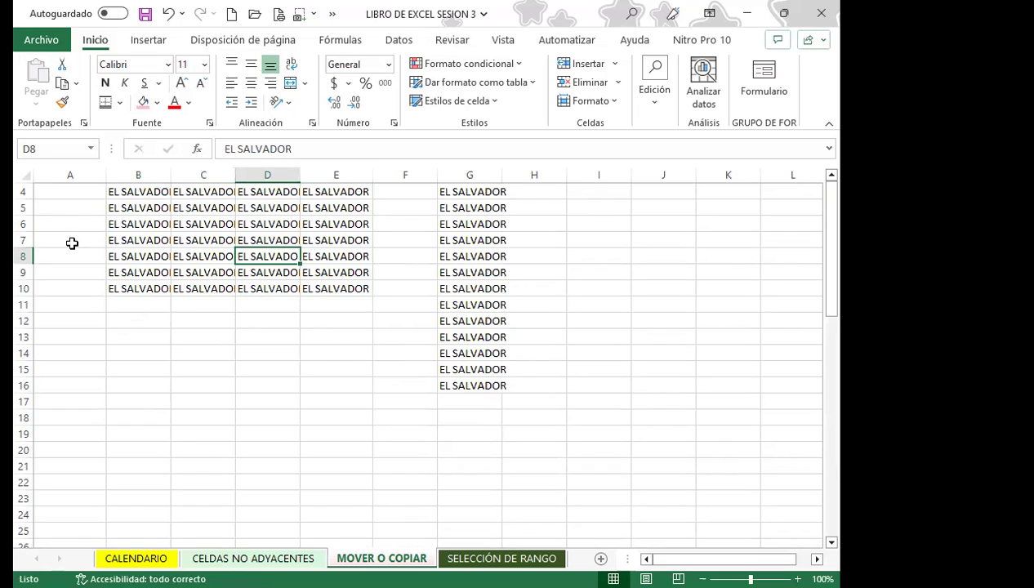
Move the active cell around the pasted block with Ctrl+Home and arrow keys, then scroll the sheet.
key("ctrl+Home")
key("Right")
key("Right")
key("Right")
key("Down")
key("Down")
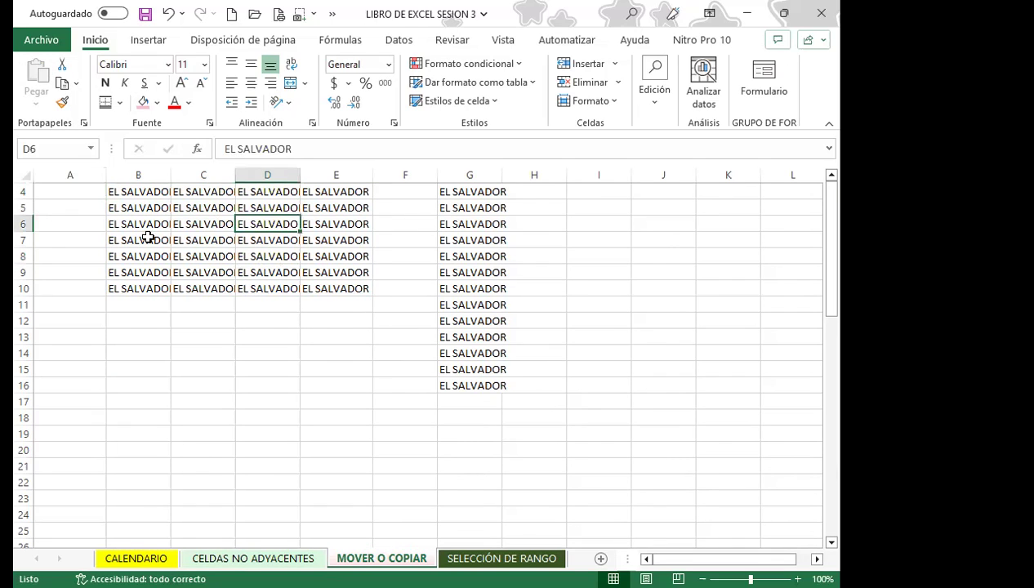
key("Right")
key("Right")
key("Down")
key("Down")
key("Down")
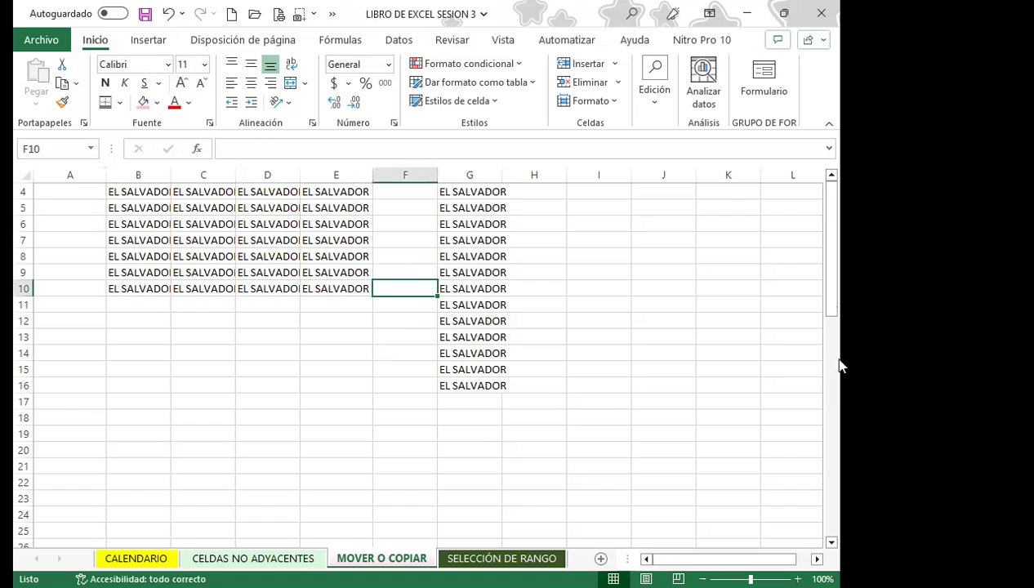
left_click_drag(838, 233, 835, 206)
scroll(178, 425, "down", 3)
scroll(179, 424, "down", 7)
scroll(179, 424, "down", 3)
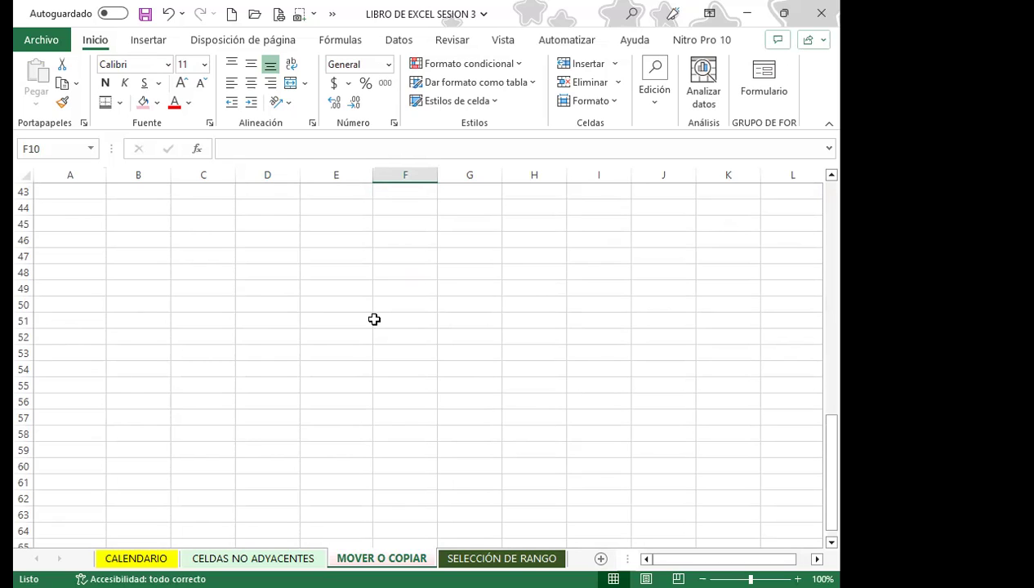
scroll(278, 353, "up", 14)
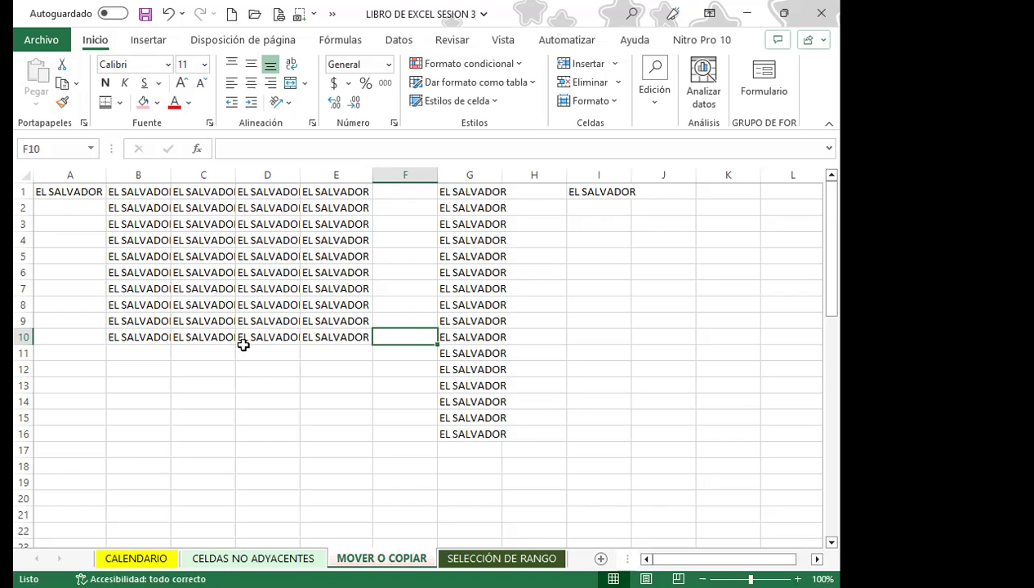
Copy the G1:G16 EL SALVADOR column and paste it into A2:A17.
left_click_drag(459, 193, 458, 432)
key("ctrl+v")
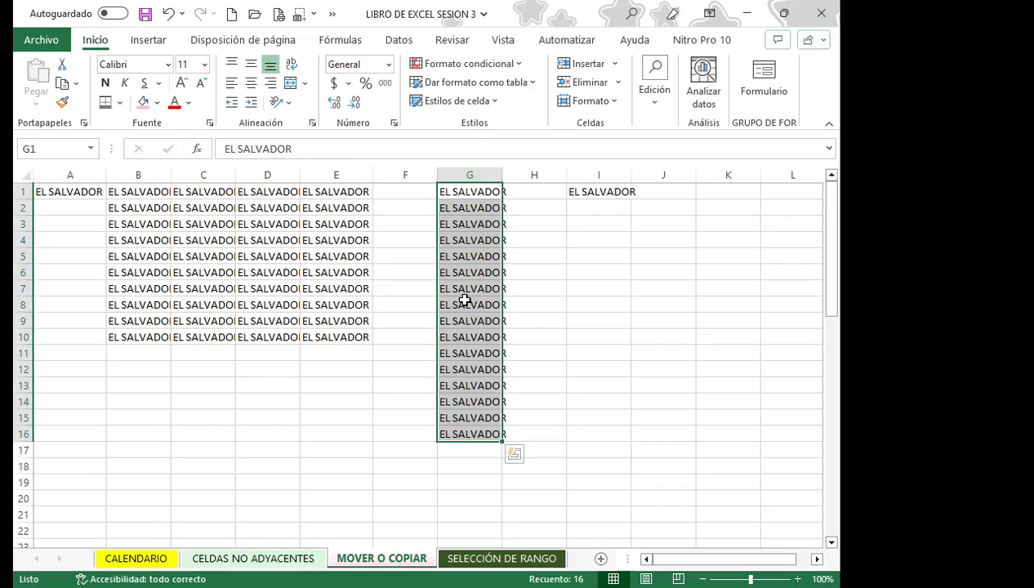
right_click(468, 259)
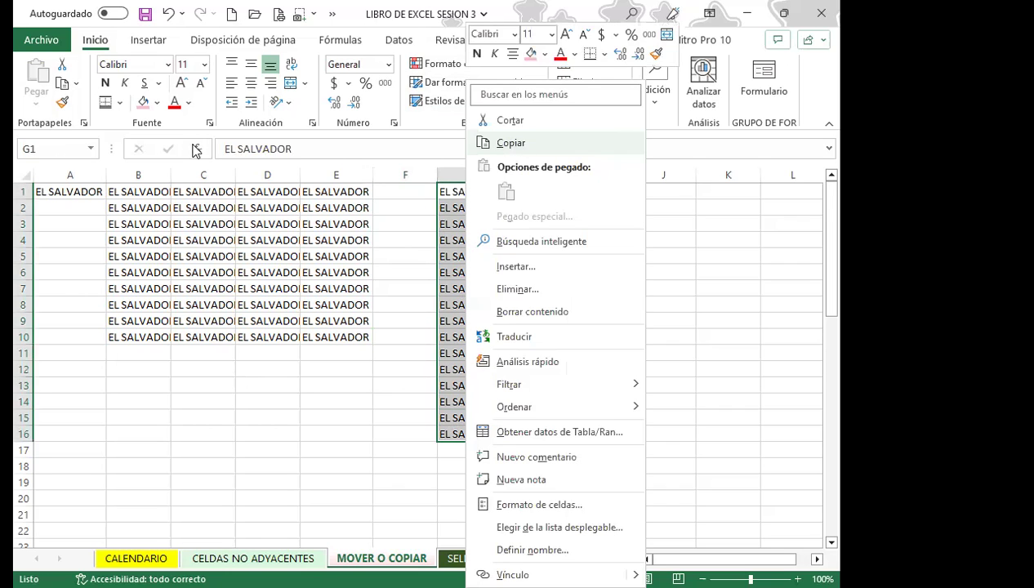
left_click(515, 145)
left_click(81, 204)
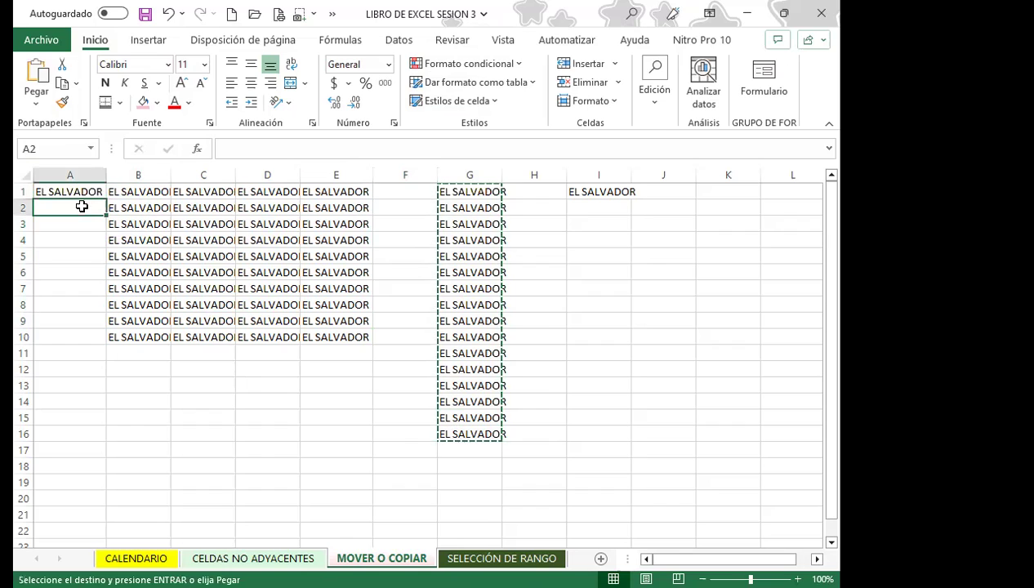
right_click(78, 210)
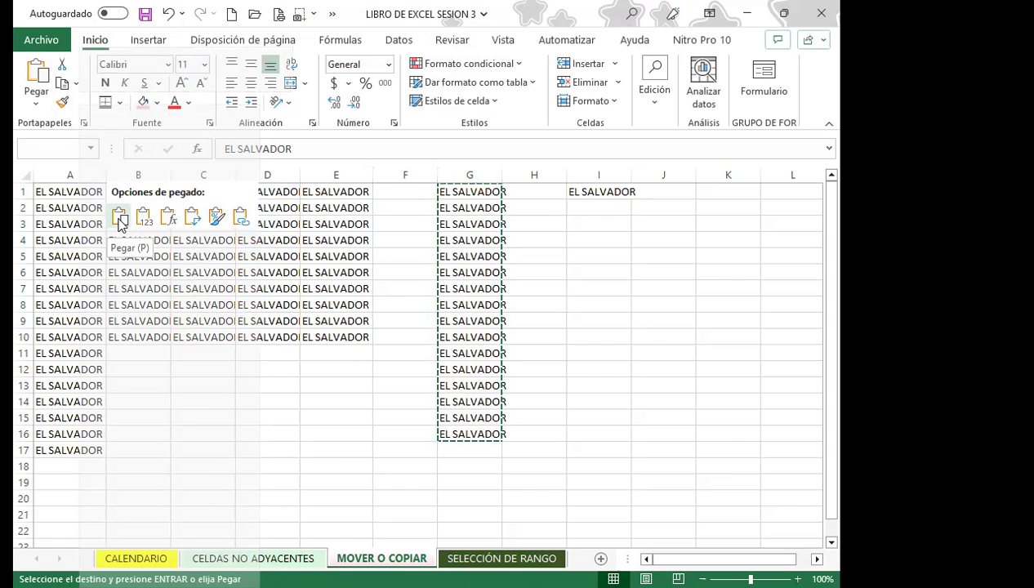
left_click(120, 222)
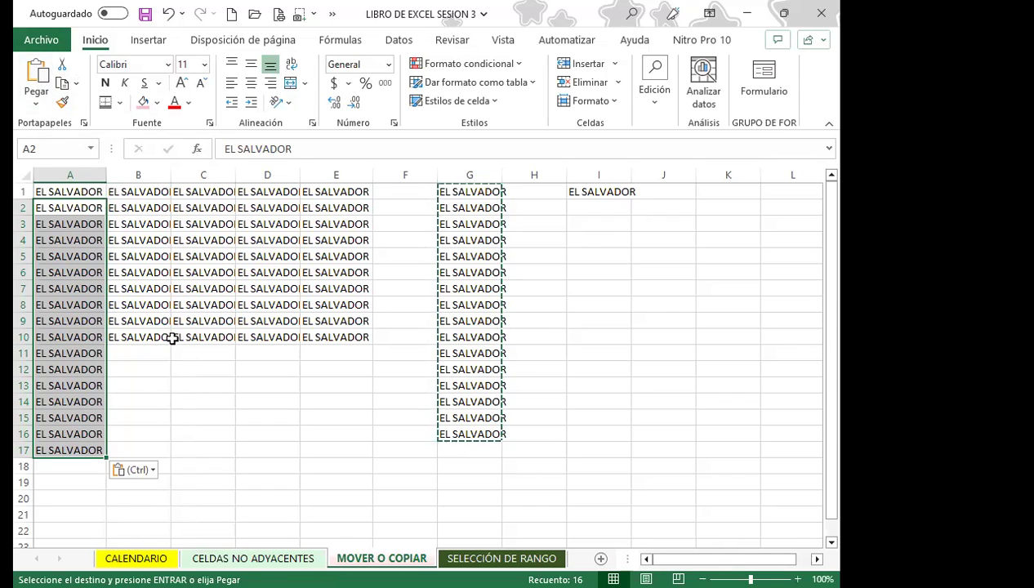
Paste the column again into A18:A33 and select the EL SALVADOR block in columns A–E.
left_click(62, 465)
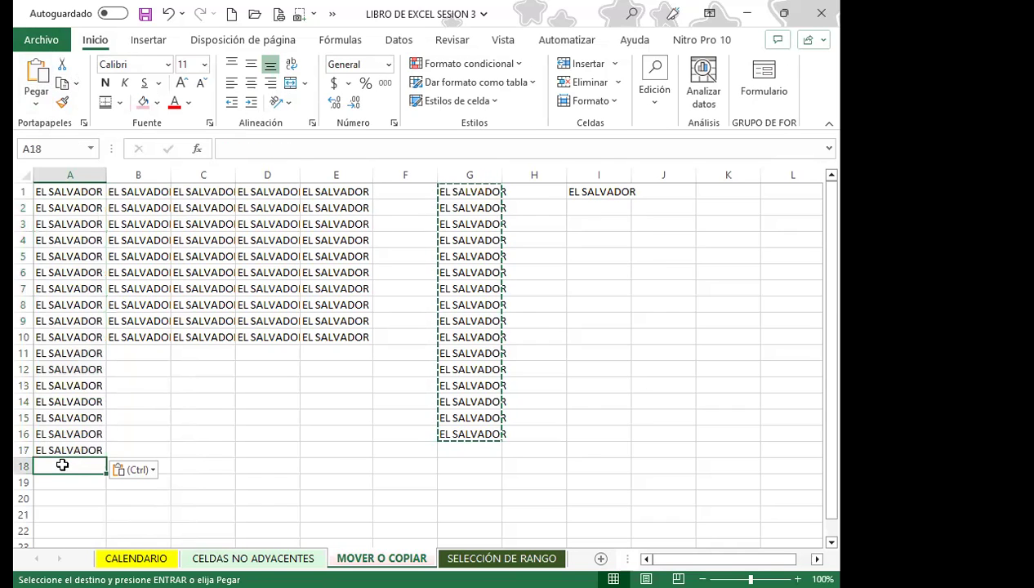
right_click(64, 465)
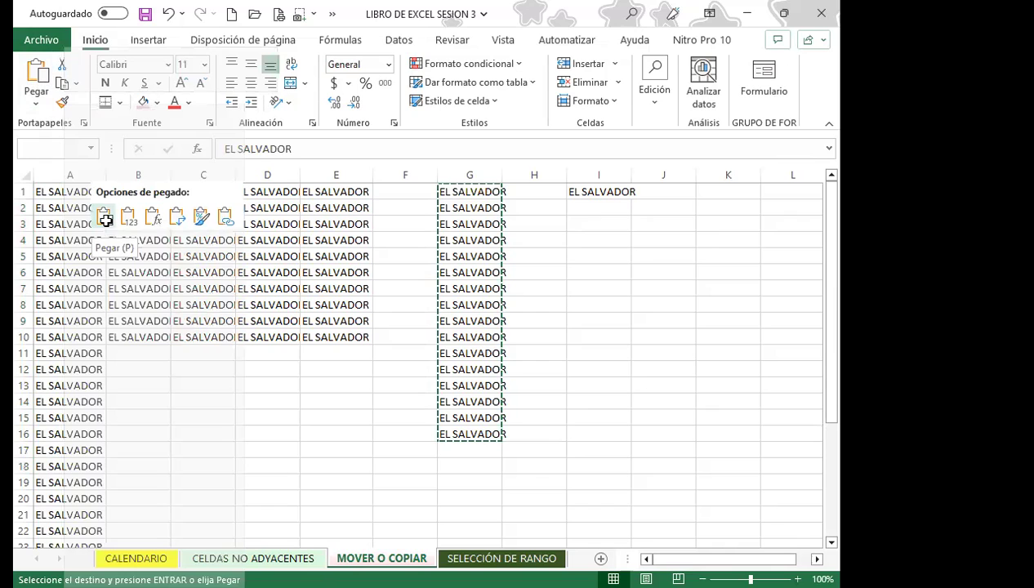
left_click(106, 219)
scroll(208, 423, "down", 4)
scroll(202, 422, "up", 4)
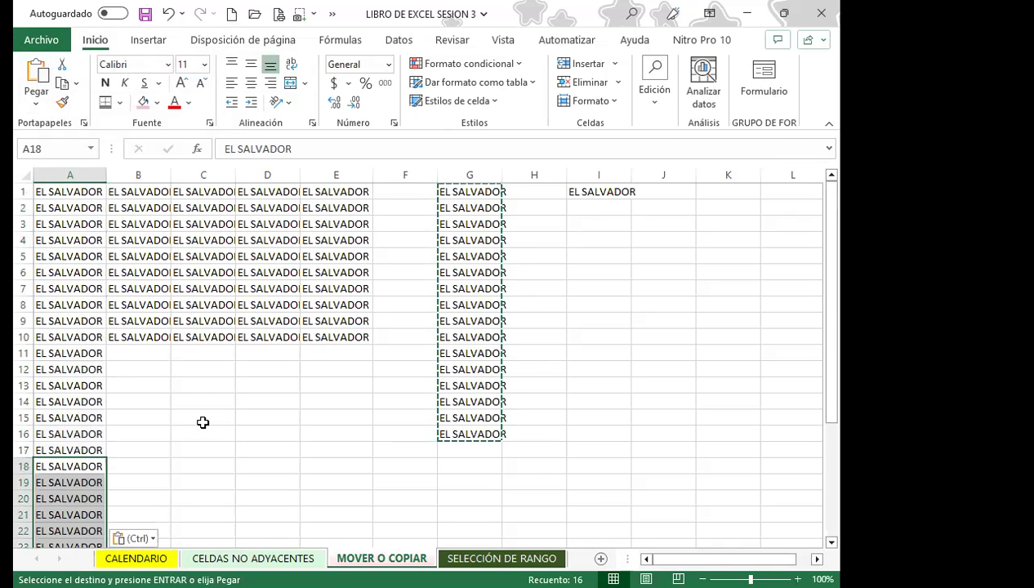
mouse_move(60, 192)
left_mouse_down()
mouse_move(359, 514)
mouse_move(372, 537)
mouse_move(336, 554)
left_mouse_up()
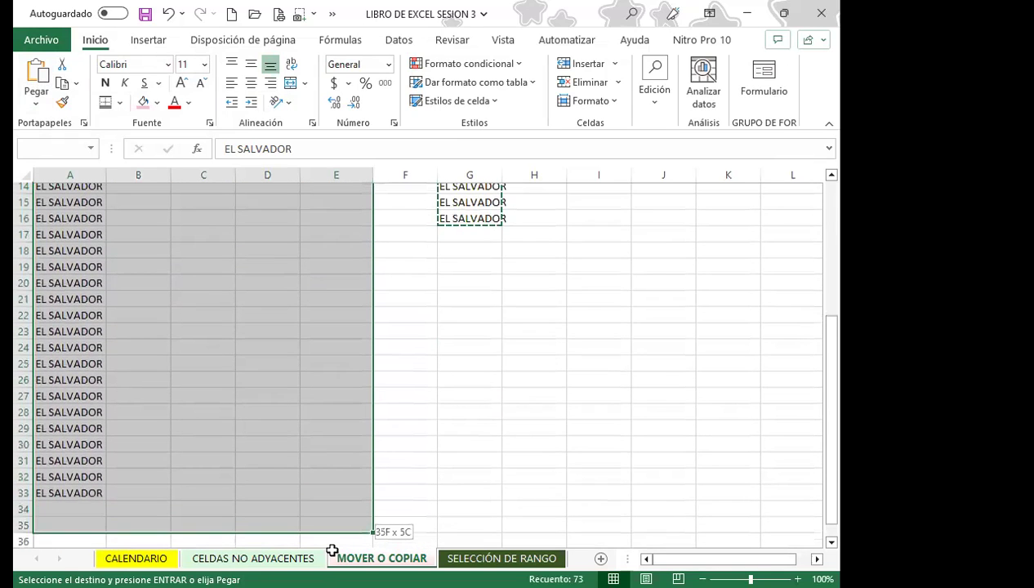
Clear G1:J16 and cancel the pending copy of column G.
key("ctrl+v")
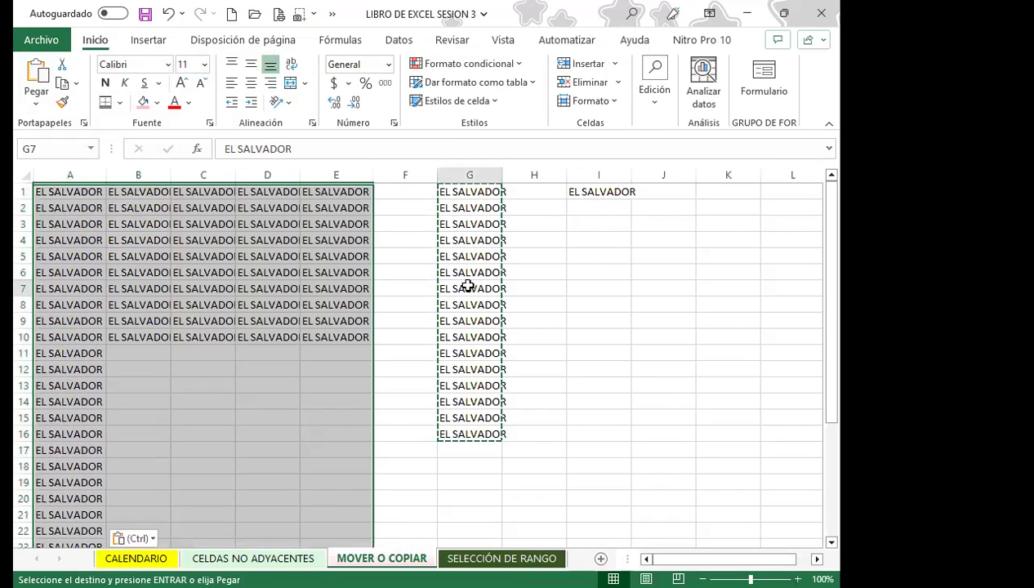
left_click_drag(470, 191, 651, 434)
key("ctrl+z")
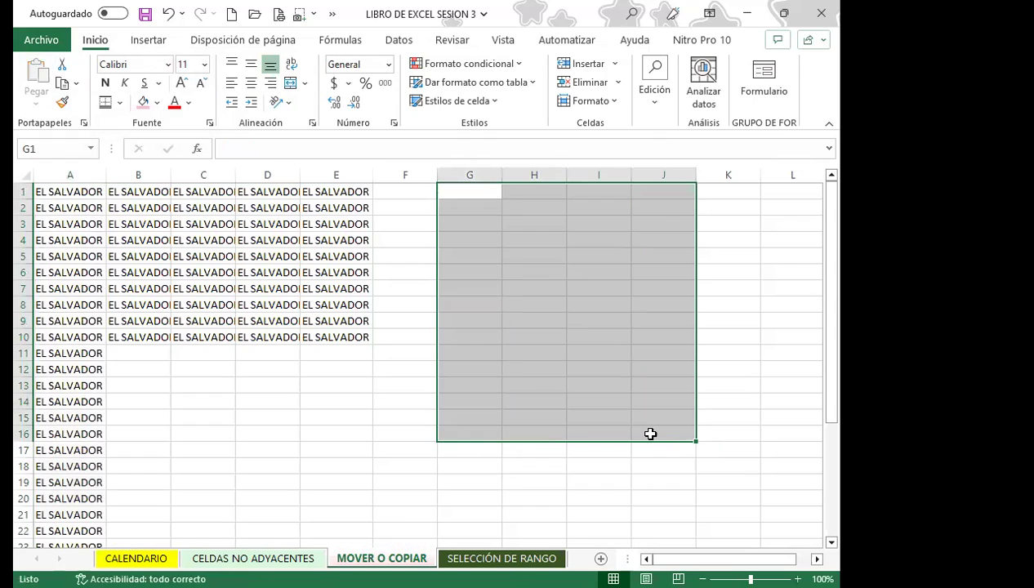
key("ctrl+z")
Drag the A1:E32 EL SALVADOR block across so it starts at H1.
left_click_drag(52, 190, 368, 508)
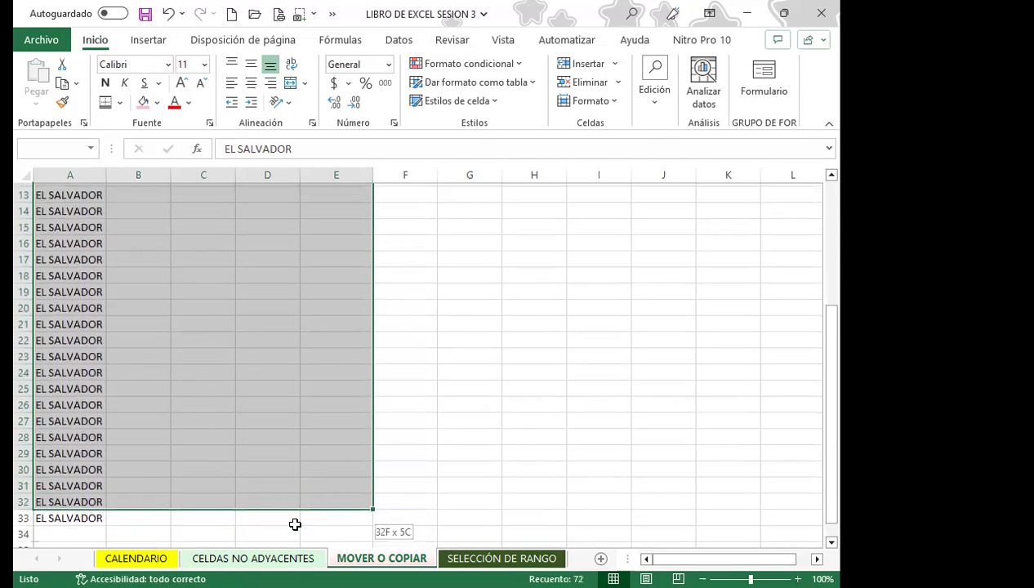
scroll(179, 471, "up", 4)
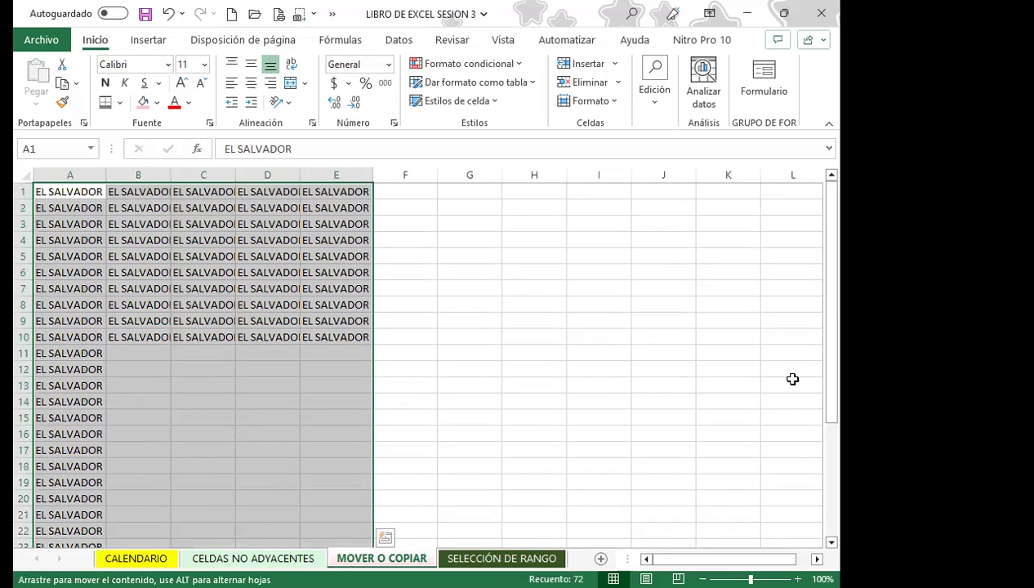
left_click_drag(403, 393, 791, 378)
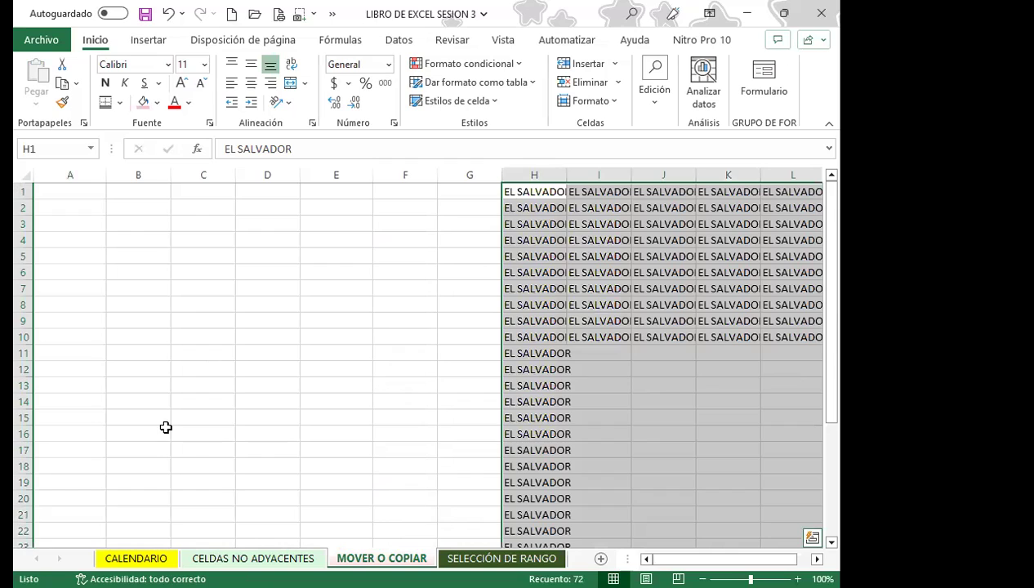
scroll(106, 372, "down", 8)
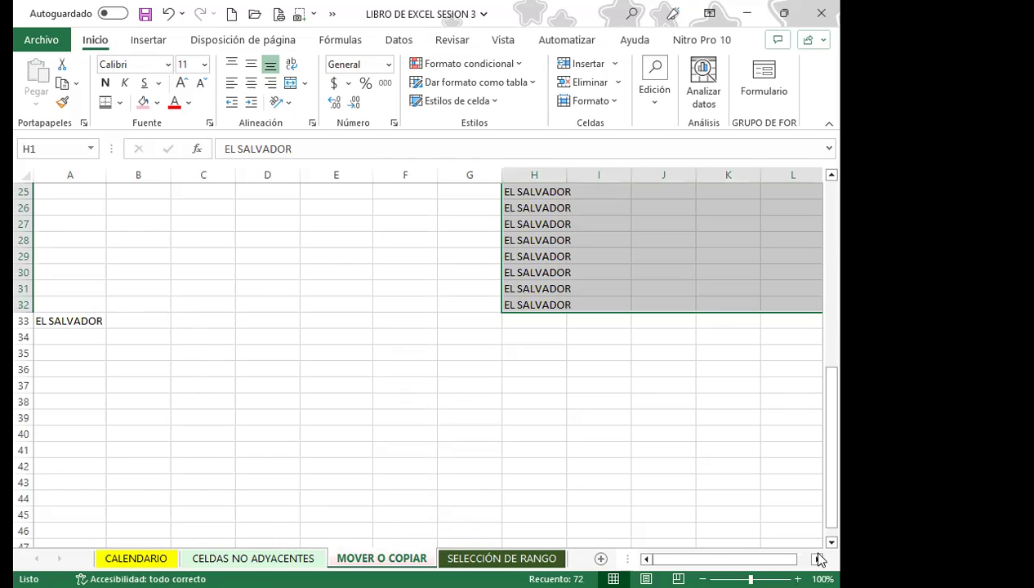
left_click(817, 559)
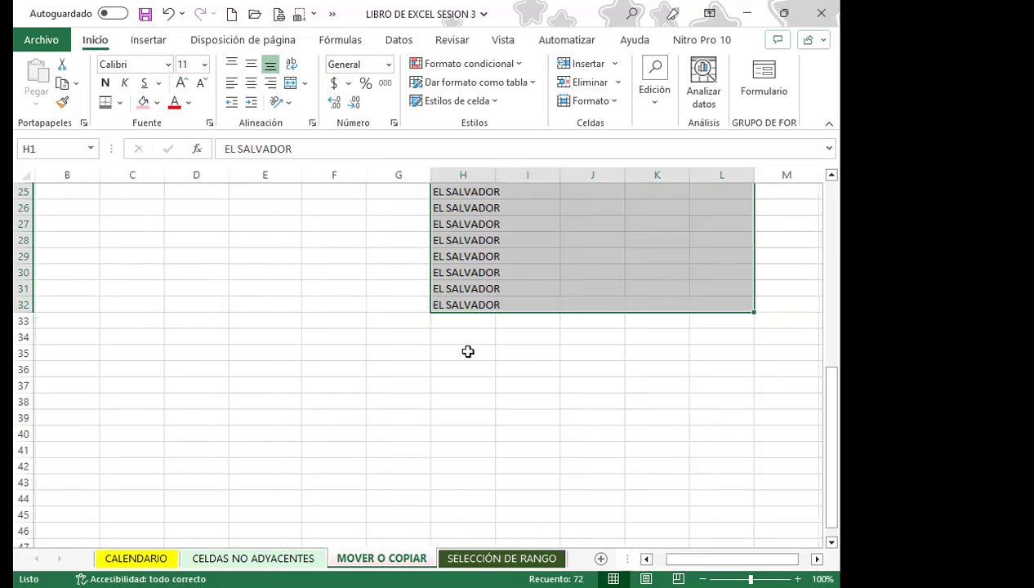
scroll(486, 363, "up", 8)
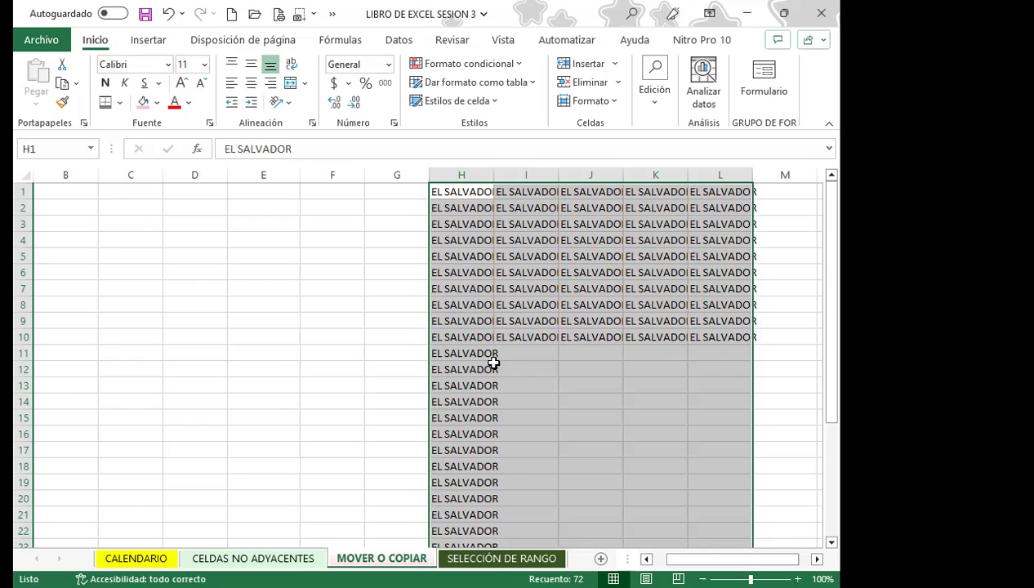
Cut the EL SALVADOR block from columns H–L and paste it back starting at A1.
right_click(454, 293)
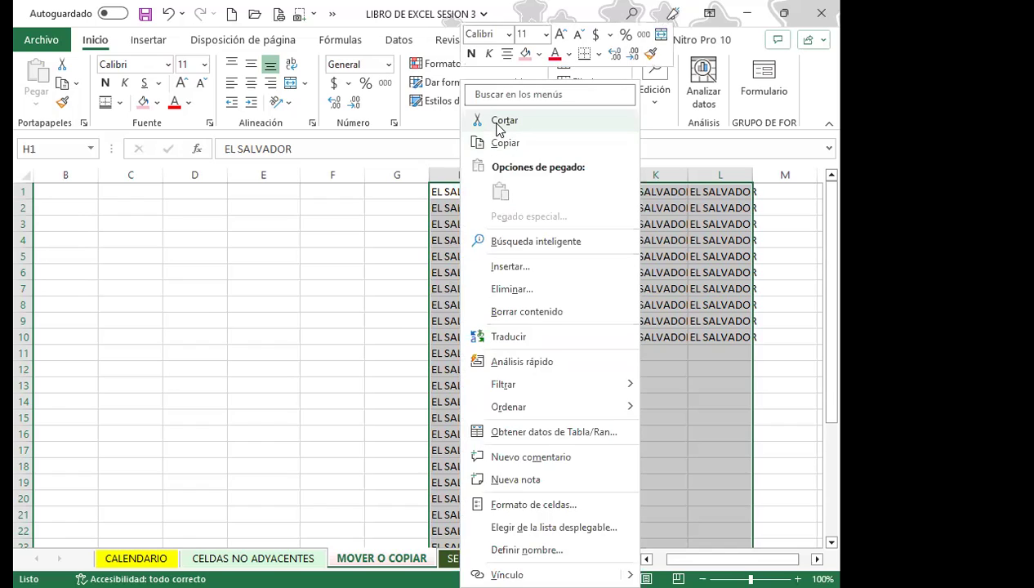
left_click(500, 121)
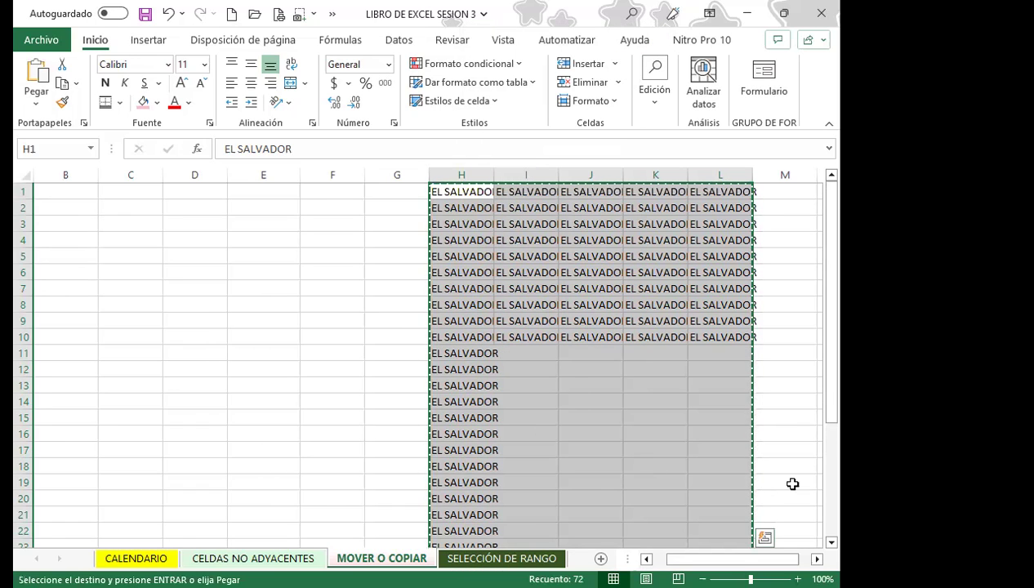
scroll(79, 229, "left", 1)
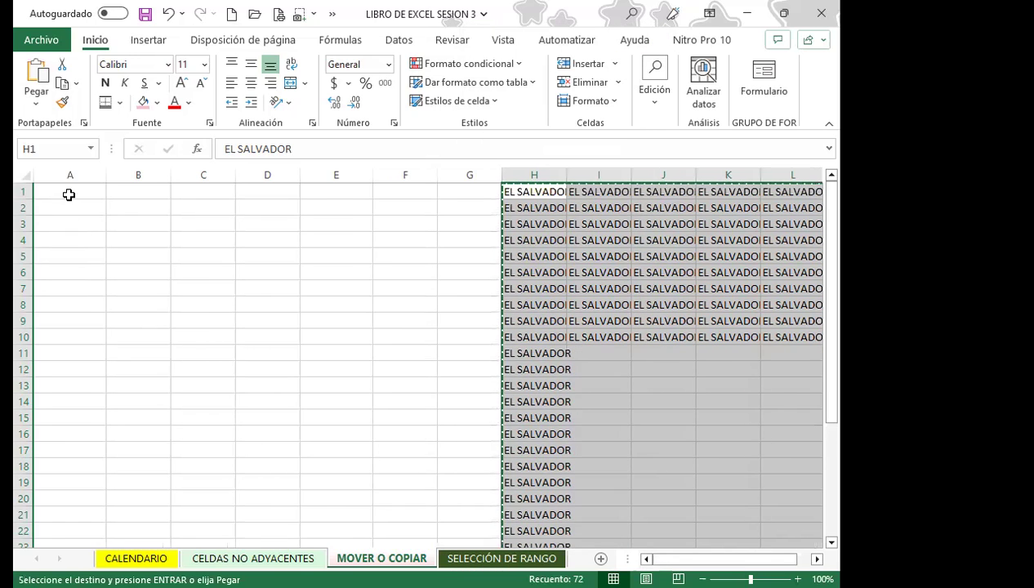
left_click(70, 193)
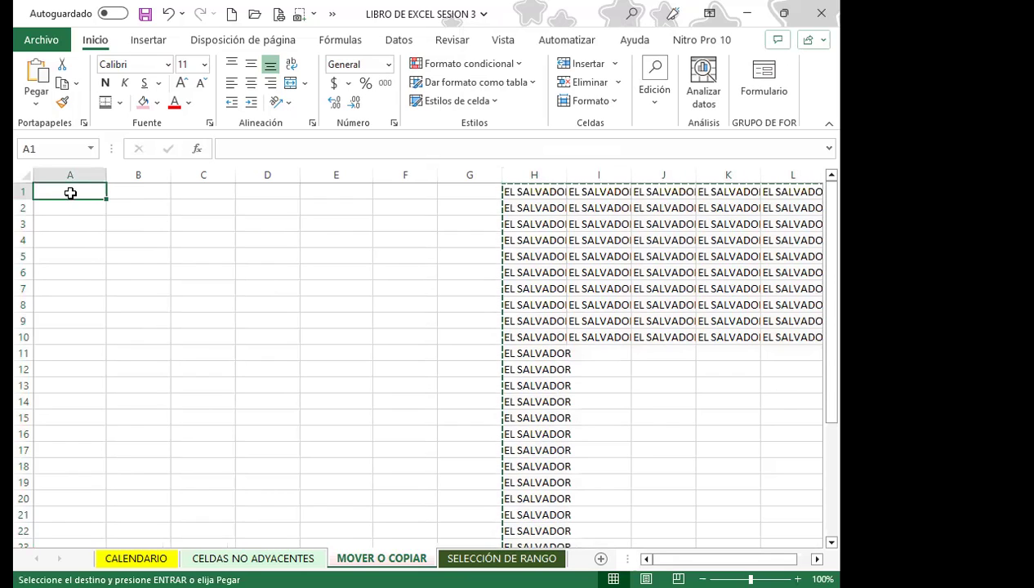
right_click(70, 193)
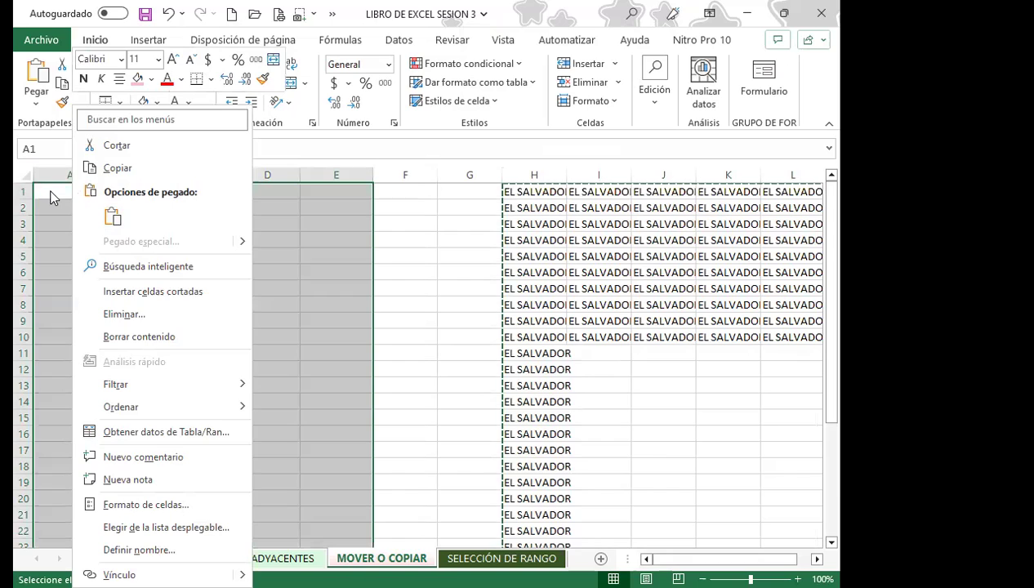
key("Escape")
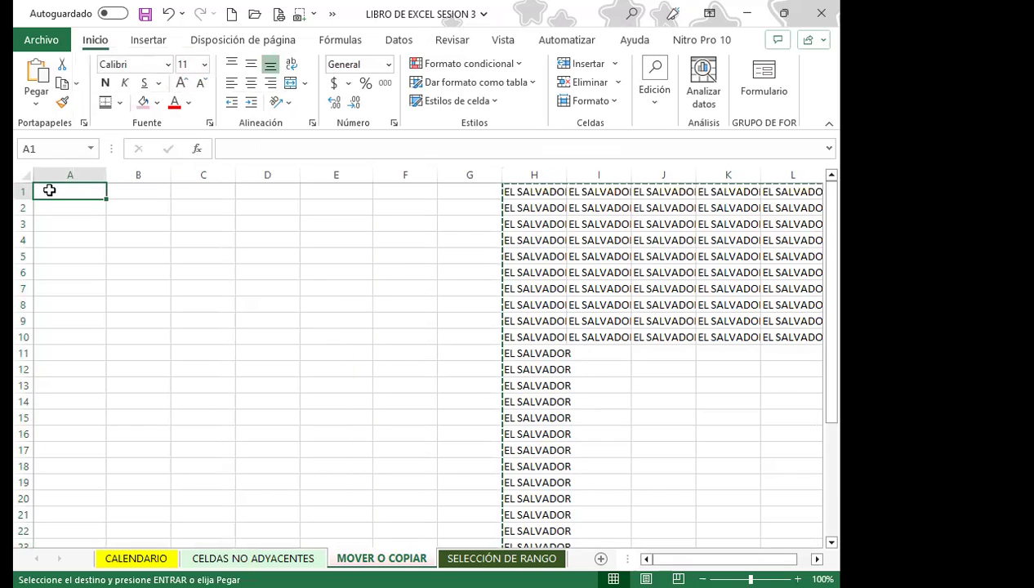
key("ctrl+v")
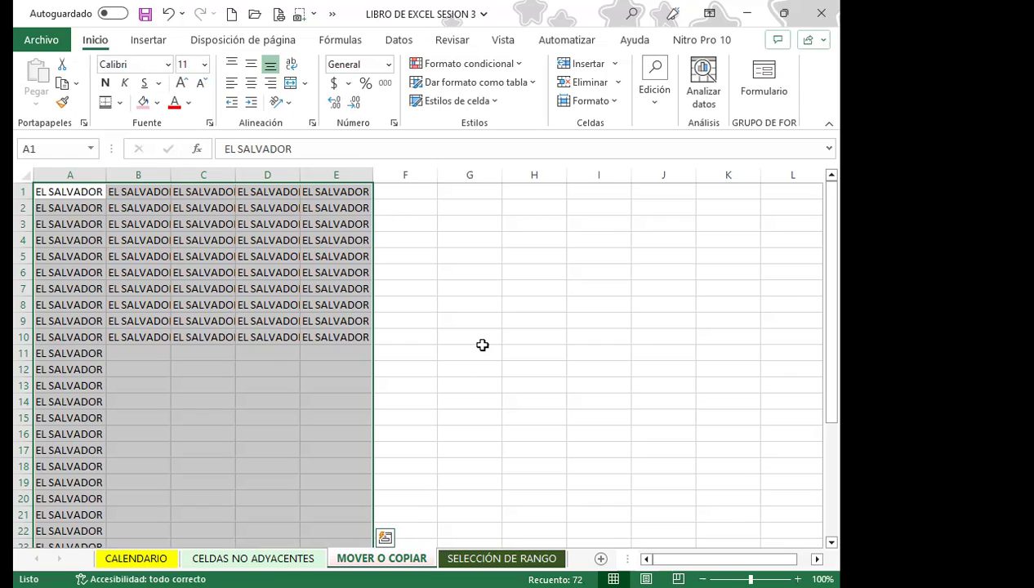
left_click(266, 370)
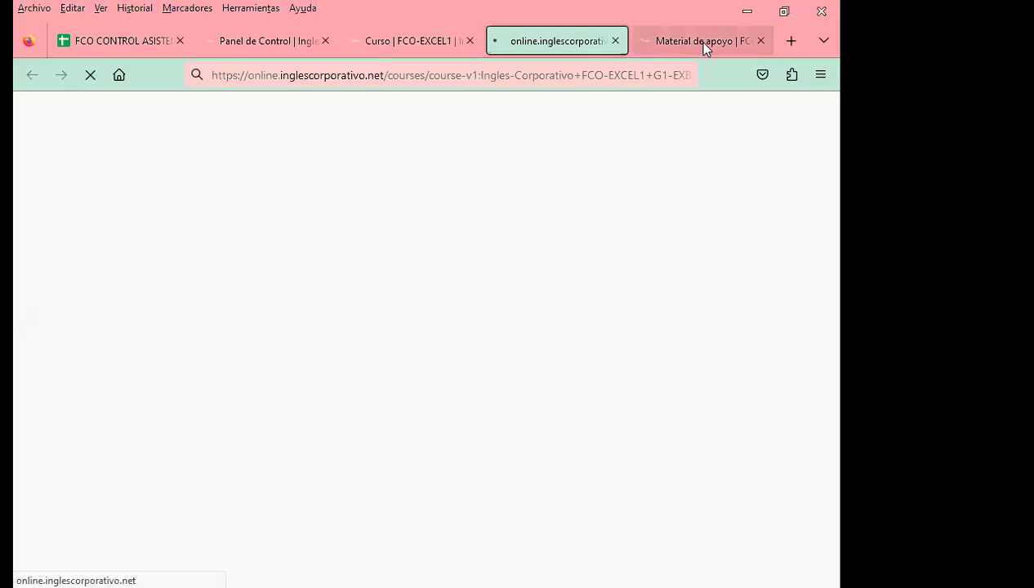
Open the lesson 1.3 class #3 discussion forum, read its question, then return to Excel.
left_click(701, 41)
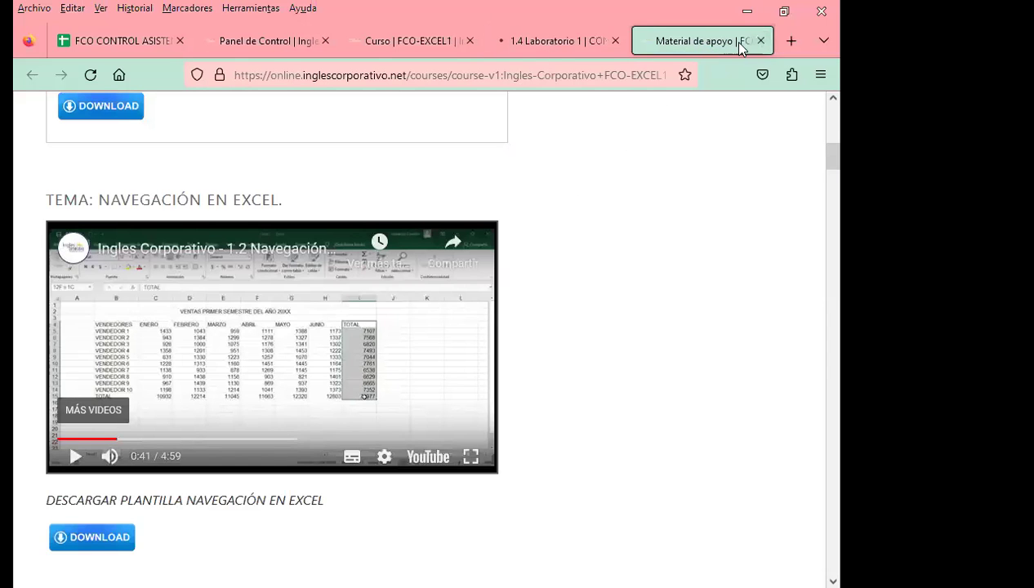
key("ctrl+w")
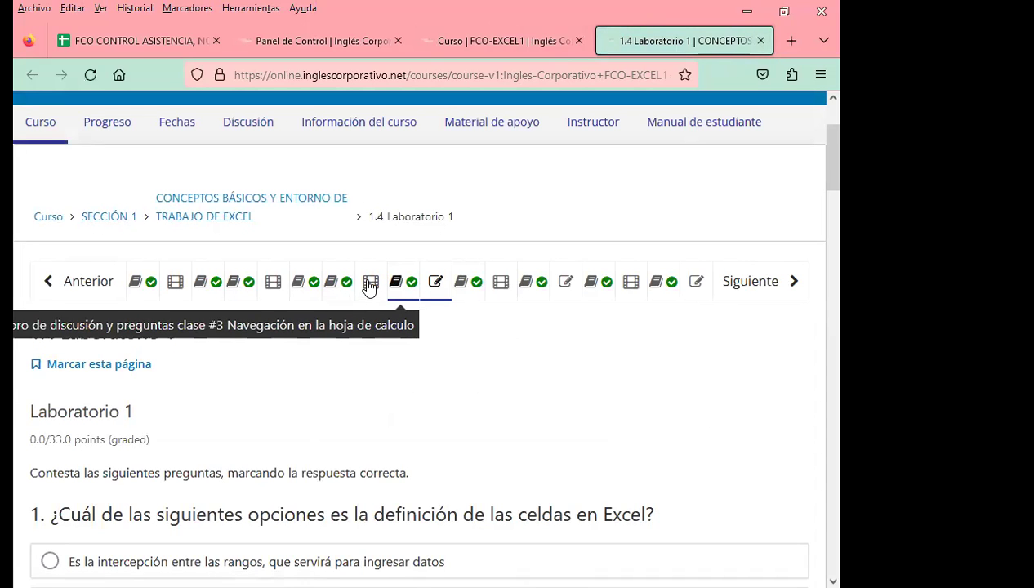
left_click(344, 290)
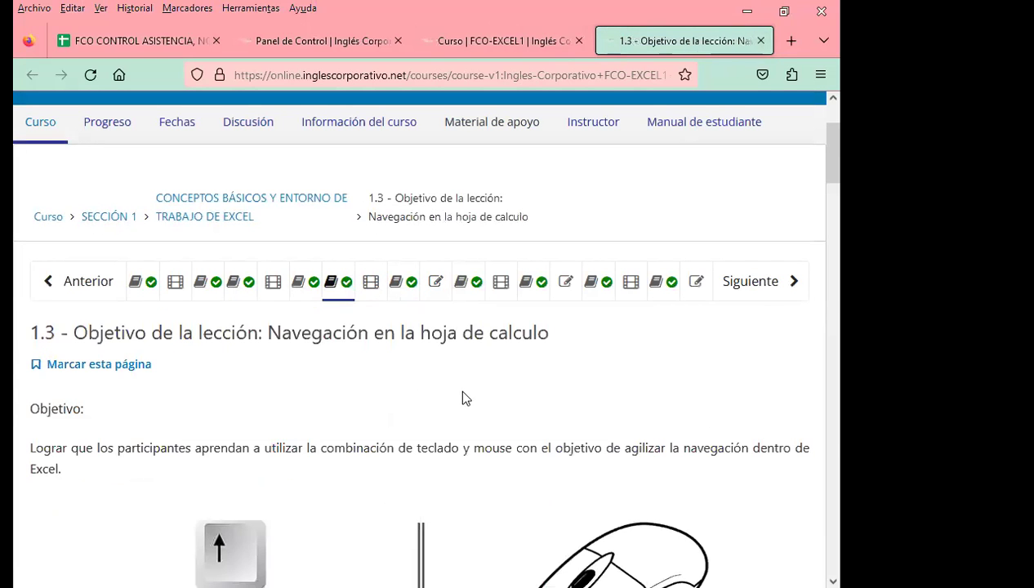
left_click(402, 286)
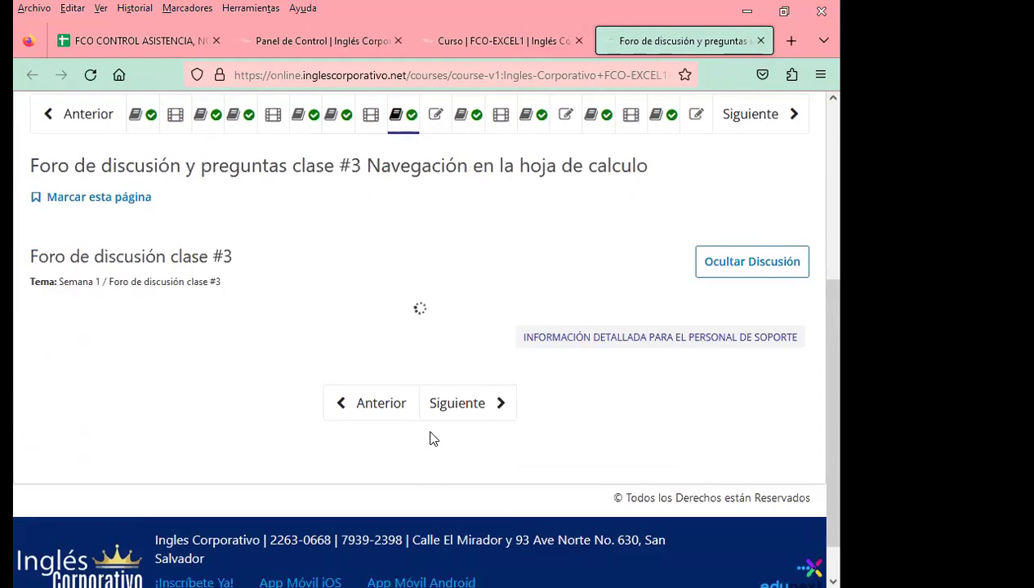
scroll(409, 429, "down", 1)
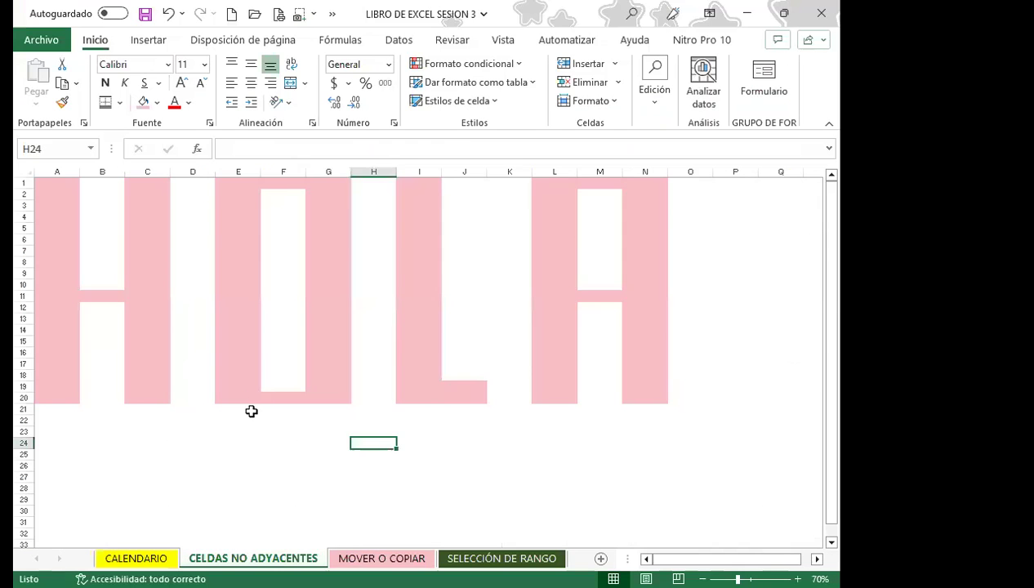
left_click(269, 375)
Select column A from row 23 down, in the empty rows below the HOLA letters.
key("Down")
key("Down")
key("Down")
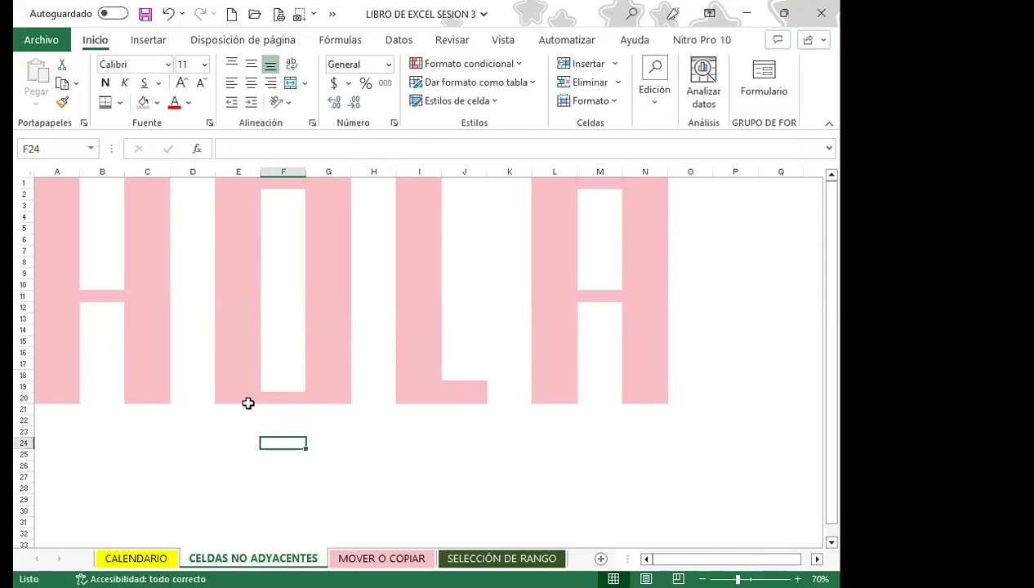
scroll(247, 404, "down", 4)
left_click(101, 316)
left_click(49, 301)
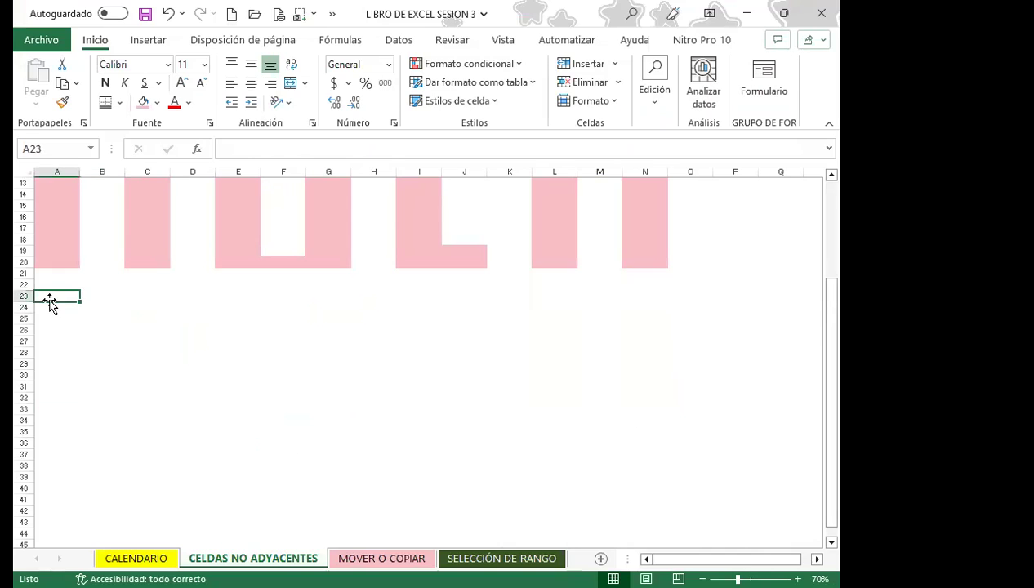
left_click_drag(63, 304, 84, 447)
left_click_drag(53, 296, 48, 400)
left_click_drag(143, 308, 147, 399, "ctrl")
Ctrl-add C24:C32, E26:E32, G25:H33, J24:J33, L27:L33, N24:O33 and P blocks, then start a new block at E36.
left_click_drag(237, 330, 238, 399, "ctrl")
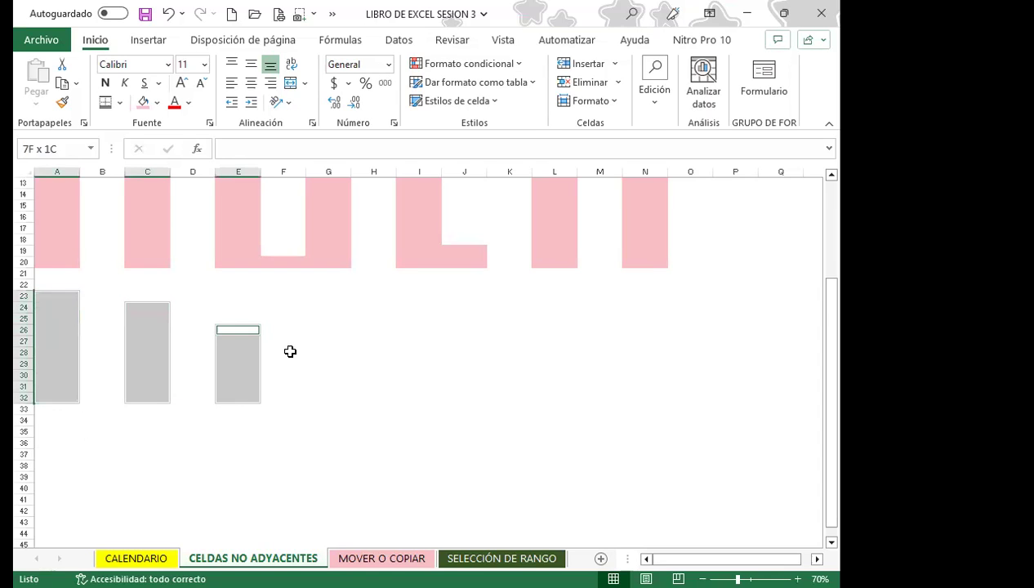
left_click_drag(323, 318, 380, 408, "ctrl")
left_click_drag(461, 309, 464, 407, "ctrl")
left_click_drag(548, 338, 563, 404, "ctrl")
left_click_drag(645, 307, 690, 407, "ctrl")
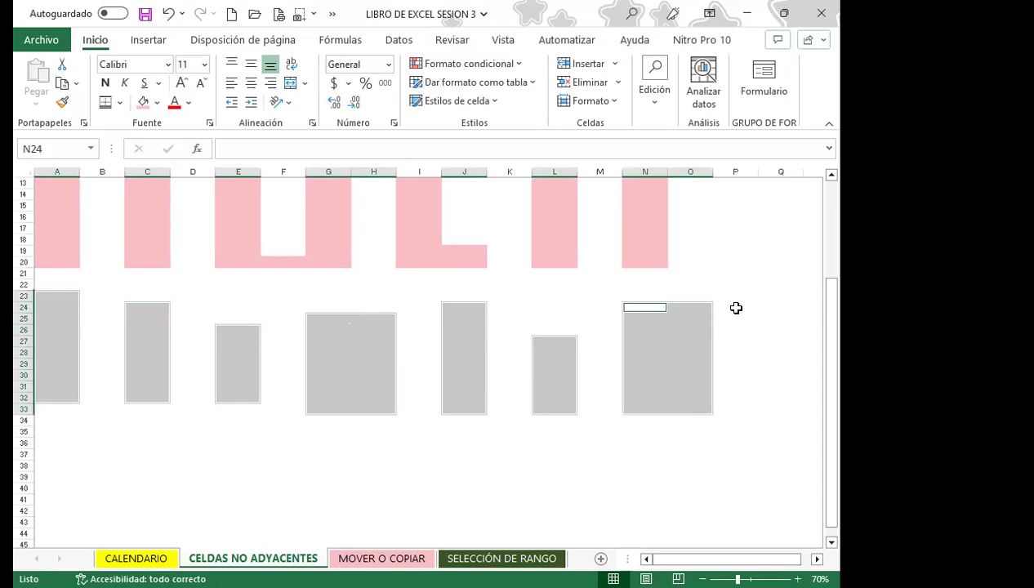
left_click_drag(736, 307, 748, 342, "ctrl")
left_click_drag(757, 230, 788, 251, "ctrl")
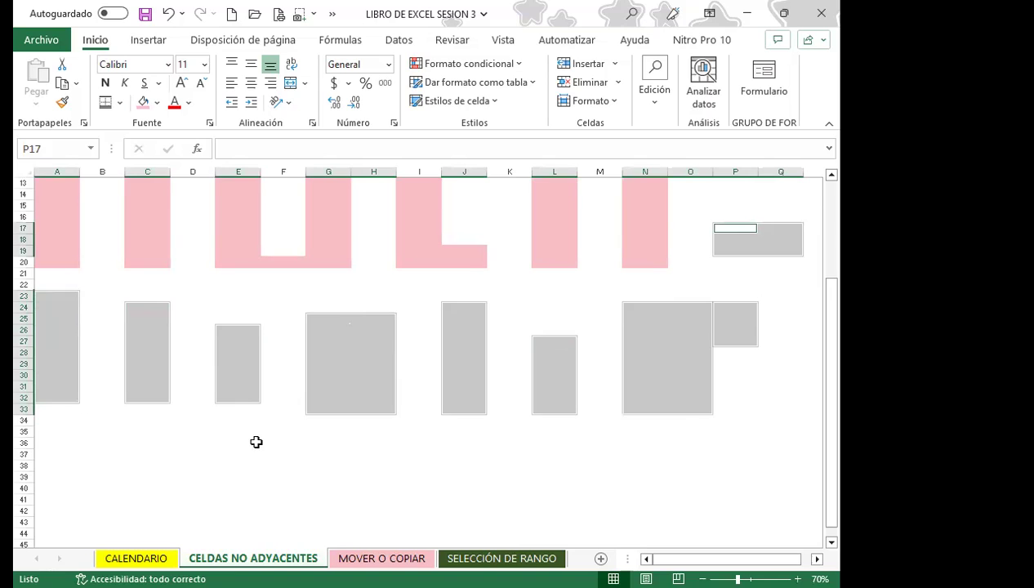
left_click(255, 442)
mouse_move(246, 444)
left_mouse_down()
mouse_move(174, 420)
mouse_move(212, 321)
mouse_move(302, 367)
mouse_move(367, 313)
mouse_move(374, 355)
mouse_move(67, 316)
mouse_move(46, 300)
mouse_move(192, 330)
mouse_move(459, 341)
mouse_move(725, 298)
mouse_move(72, 311)
mouse_move(53, 297)
mouse_move(394, 333)
mouse_move(409, 476)
mouse_move(433, 496)
mouse_move(526, 373)
mouse_move(526, 350)
left_mouse_up()
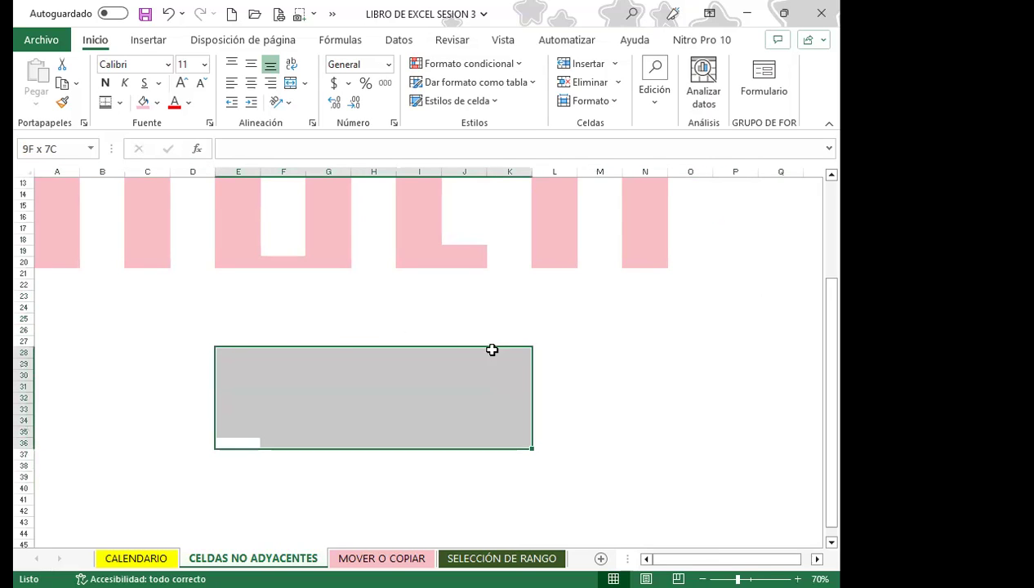
Resize the E36 block in several directions, e.g. B25:E36, E26:G36, E29:O36, B24:E36.
left_click(107, 318, "shift")
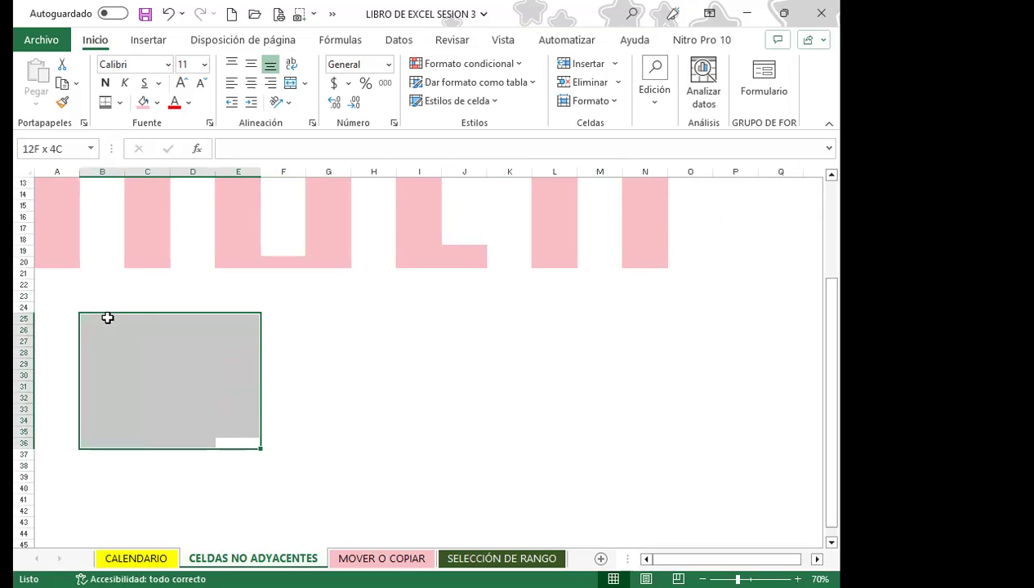
left_click(701, 334, "shift")
left_click(136, 385, "shift")
left_click(340, 328, "shift")
left_click(511, 340, "shift")
left_click(694, 363, "shift")
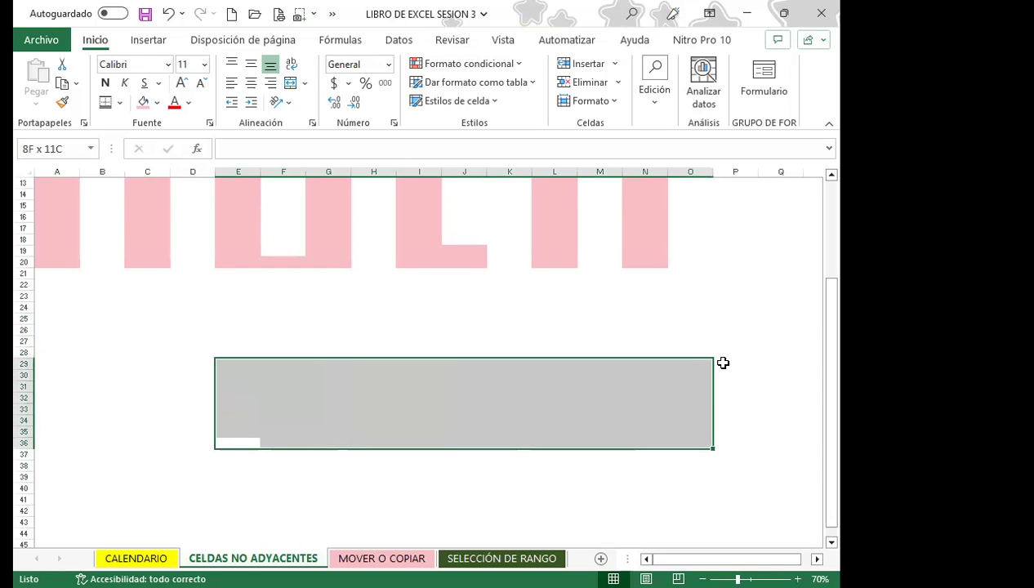
left_click(668, 288, "shift")
left_click(150, 323, "shift")
left_click(82, 304, "shift")
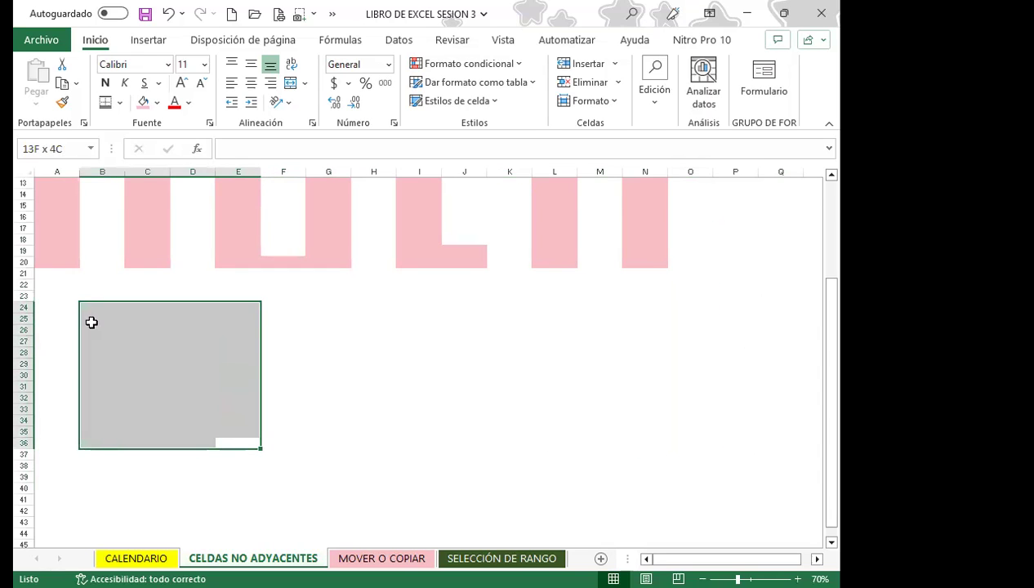
Lower down, select A36:E43, extend it to C36:E50, then select just C48.
scroll(92, 323, "down", 4)
scroll(120, 399, "down", 4)
left_click(74, 249, "shift")
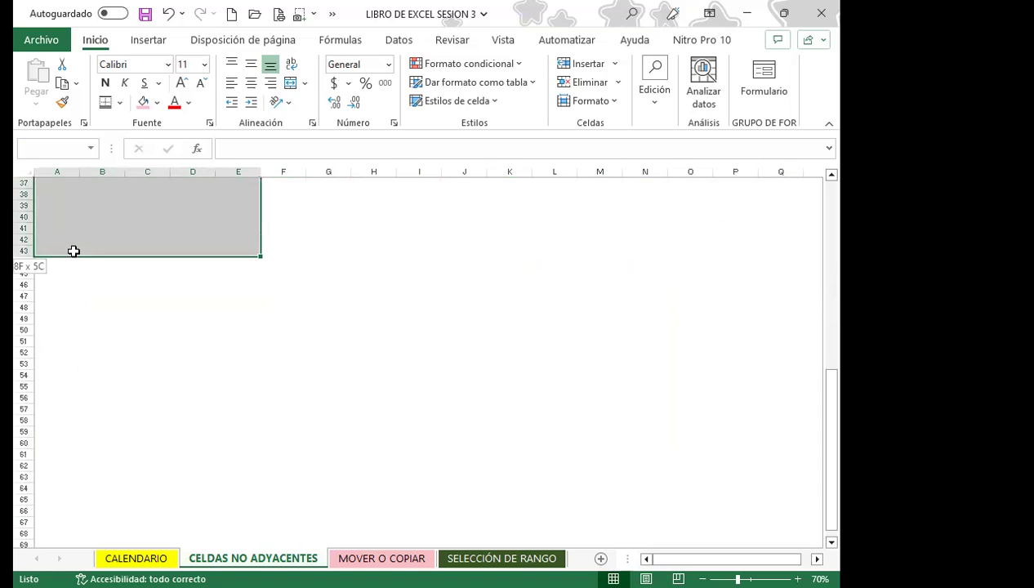
left_click(139, 328, "shift")
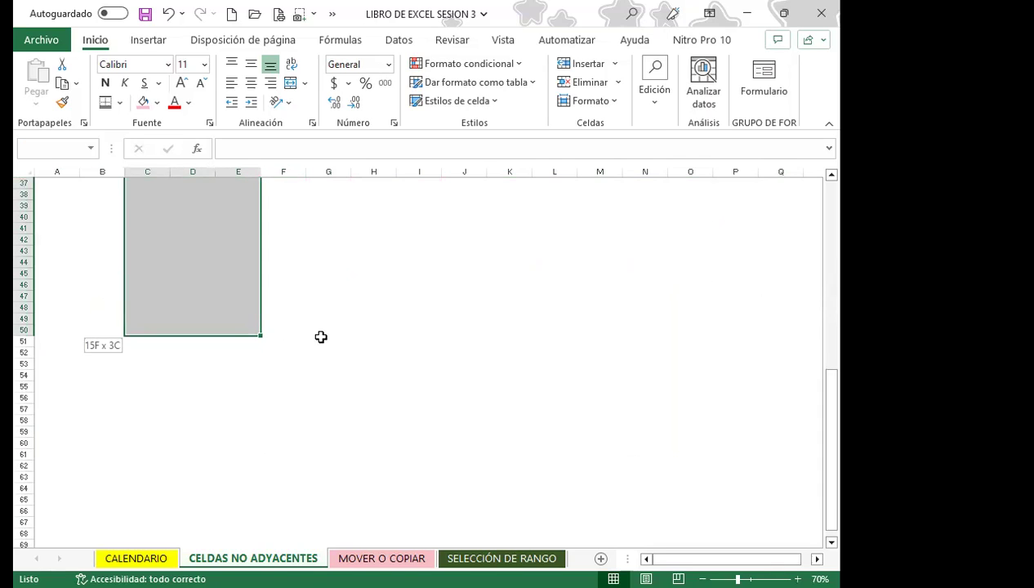
left_click(144, 311)
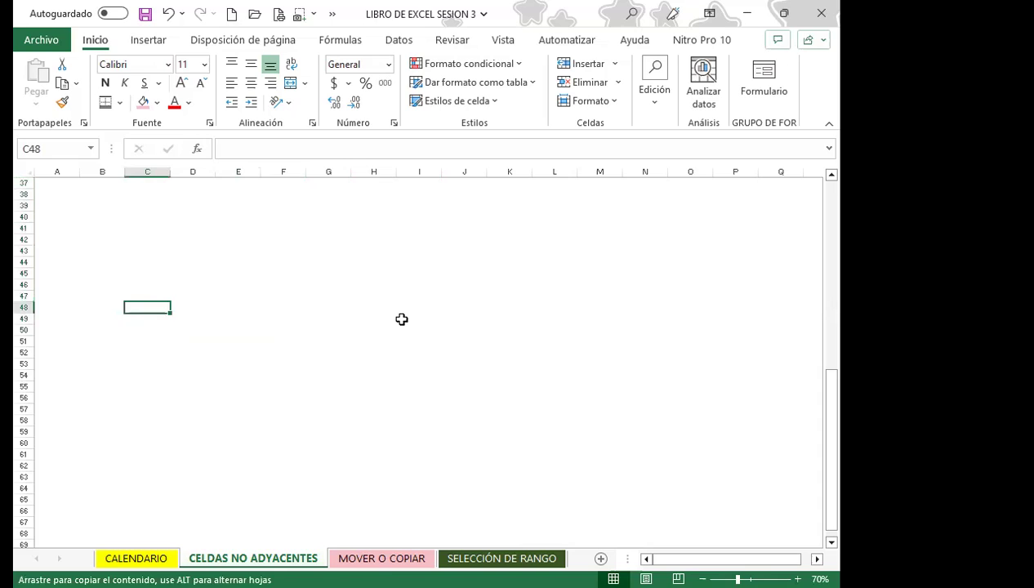
Ctrl-select scattered cells K47, H48:H49, M51:M52, N56:N58, O44 and Q56 together.
left_click_drag(373, 307, 374, 318)
left_click(509, 295, "ctrl")
left_click_drag(600, 342, 600, 349)
left_click_drag(645, 398, 645, 420)
left_click(690, 261, "ctrl")
left_click(769, 397, "ctrl")
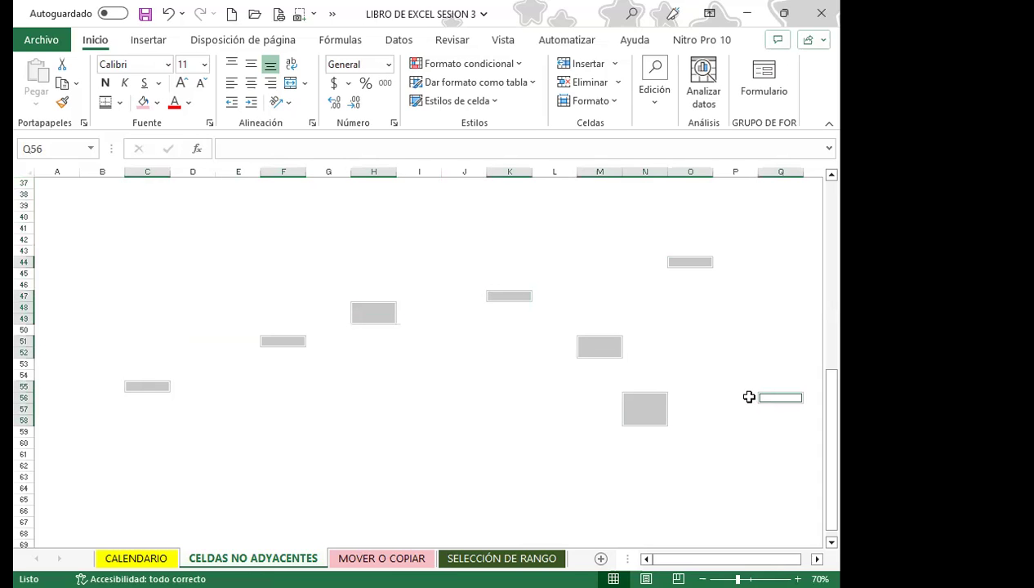
Stretch the last area from Q56 to shapes like D42, I56:Q60, D56:Q58 and B46:Q56.
left_click(173, 242, "shift")
left_click(403, 446, "shift")
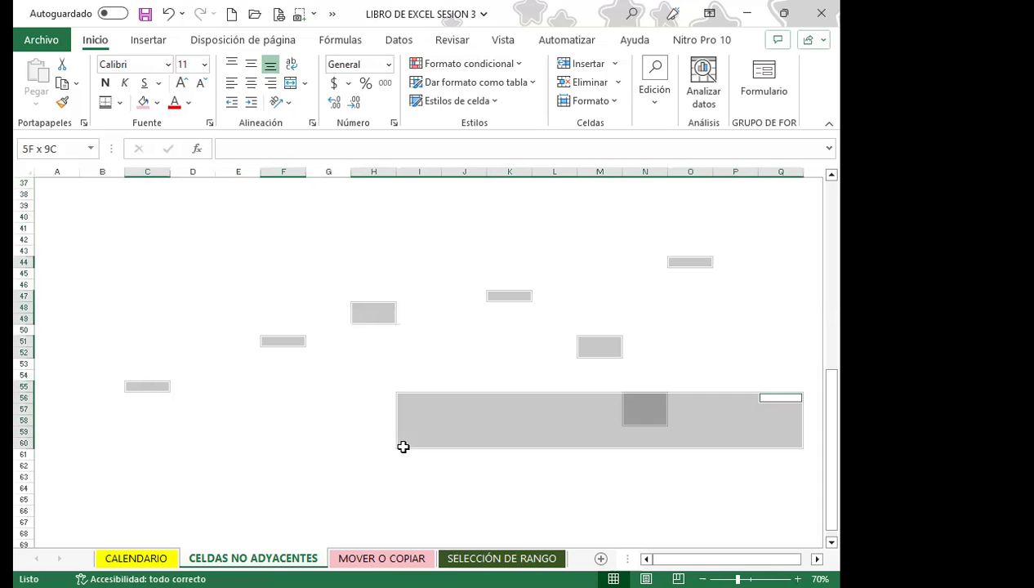
left_click(82, 286, "shift")
left_click(111, 207, "shift")
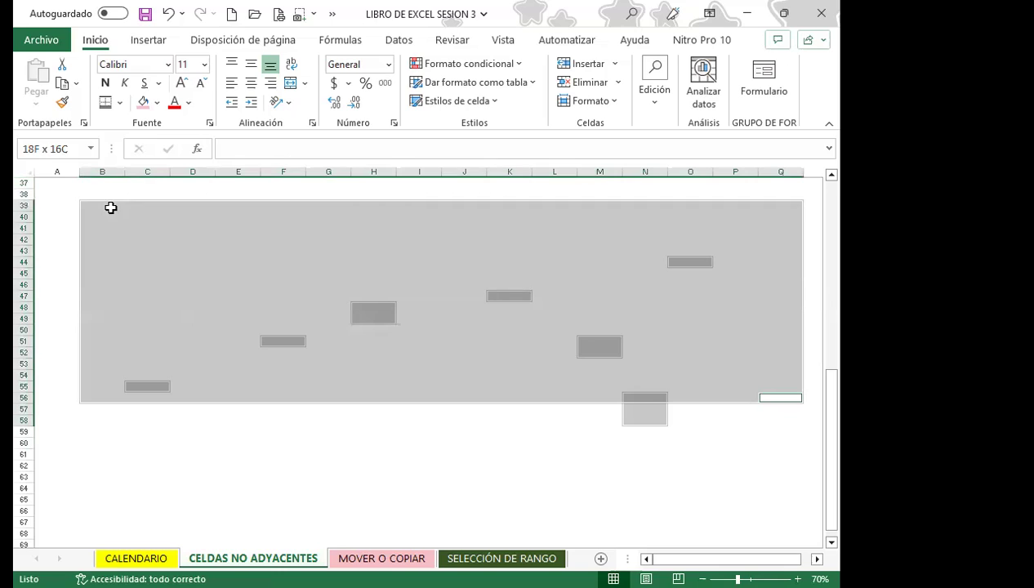
left_click(190, 418, "shift")
left_click(106, 284, "shift")
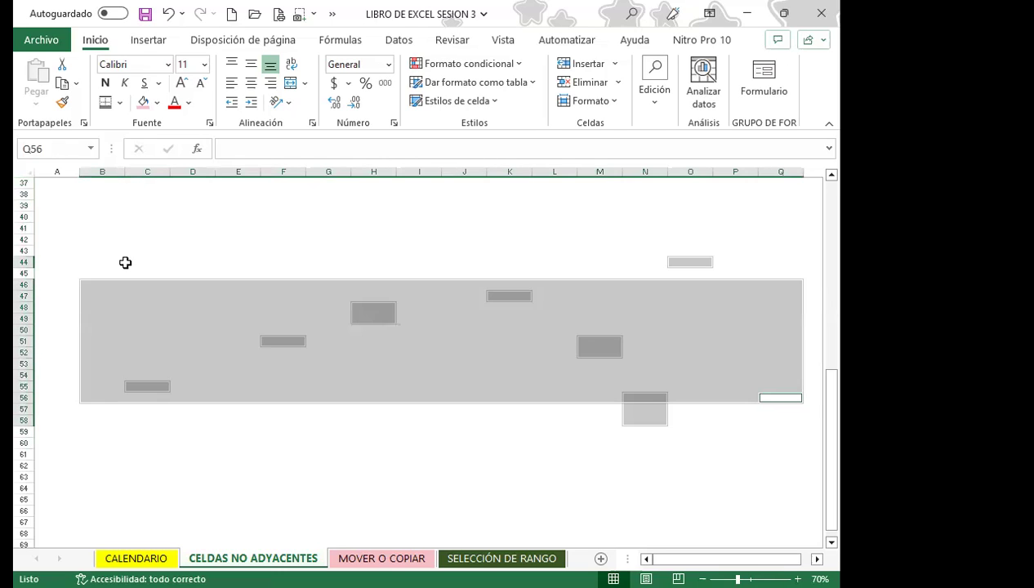
Select C43 and stretch it to C43:E44, C43:G48, C43:K50 and C43:O49.
left_click(126, 251)
left_click(216, 260, "shift")
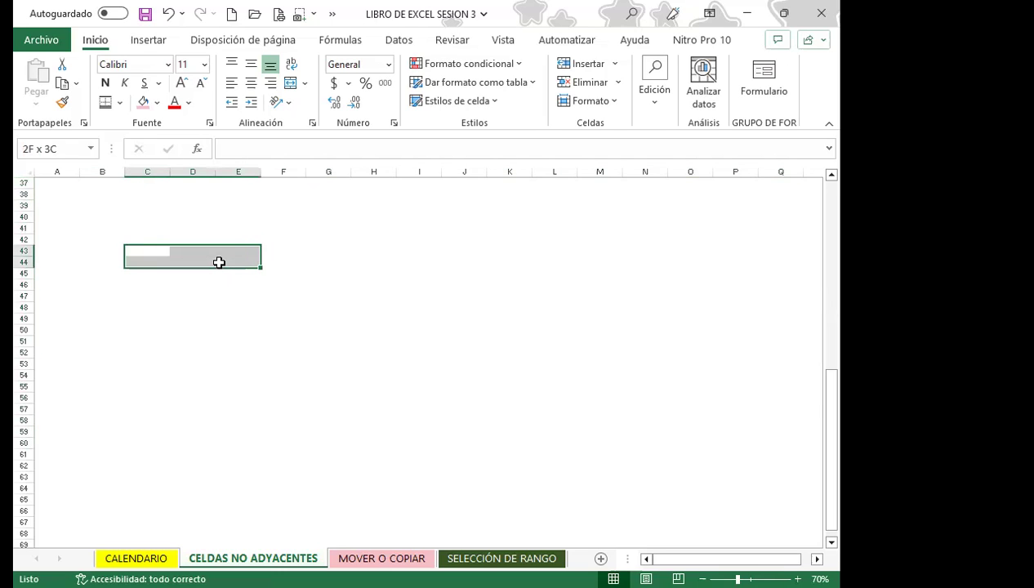
left_click(339, 308, "shift")
left_click(513, 328, "shift")
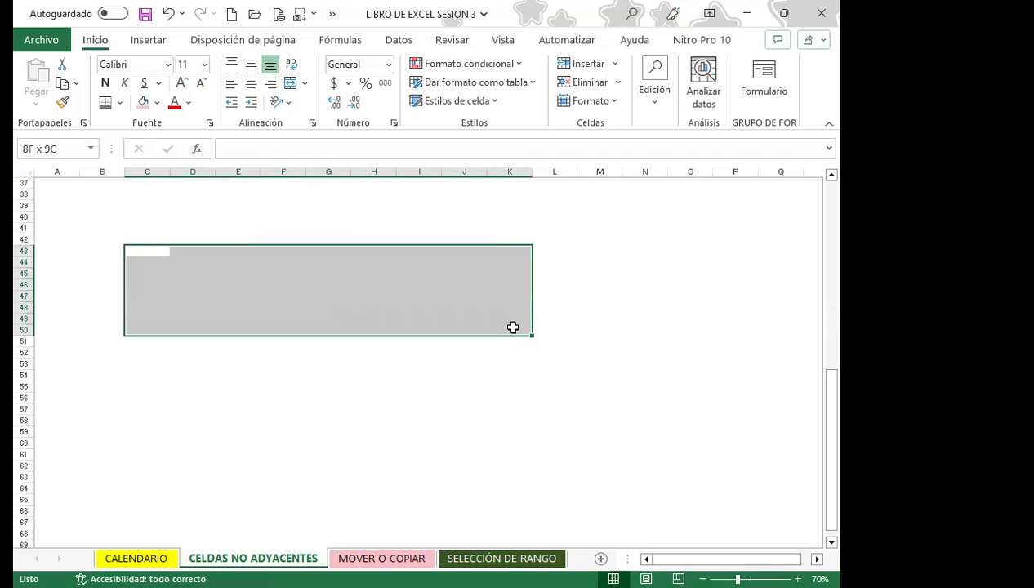
left_click(229, 437, "shift")
left_click(663, 315, "shift")
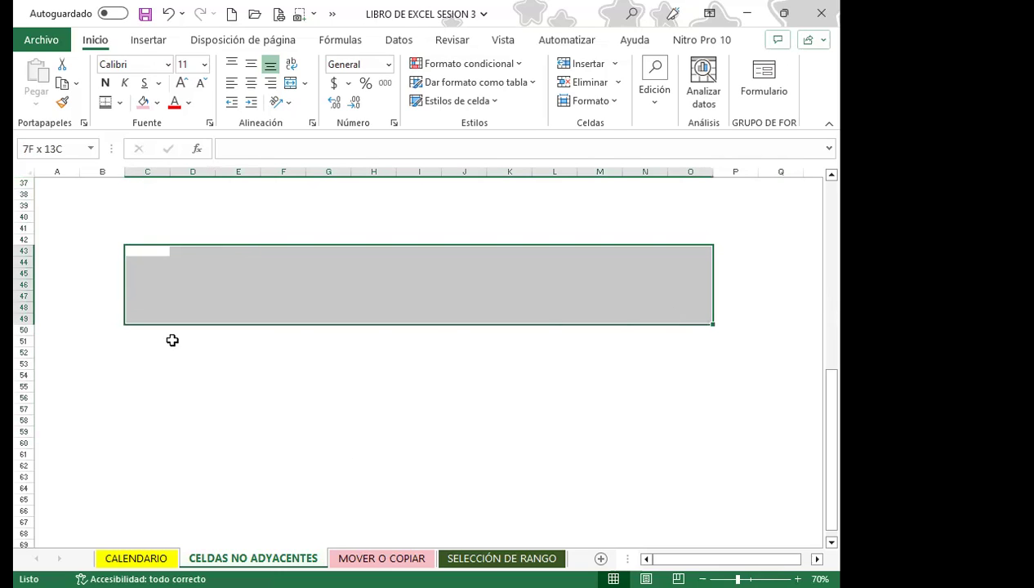
Reshape the block to C43:L47, C43:P48, C43:I58 and C41:H43, then select E47 plus F46.
left_click(74, 284, "shift")
left_click(546, 295, "shift")
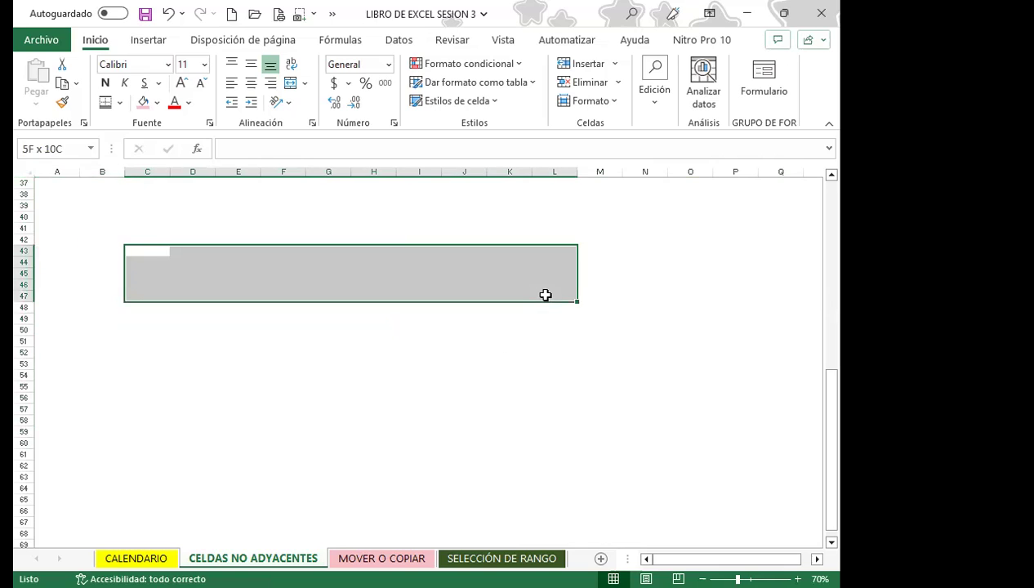
left_click(723, 314, "shift")
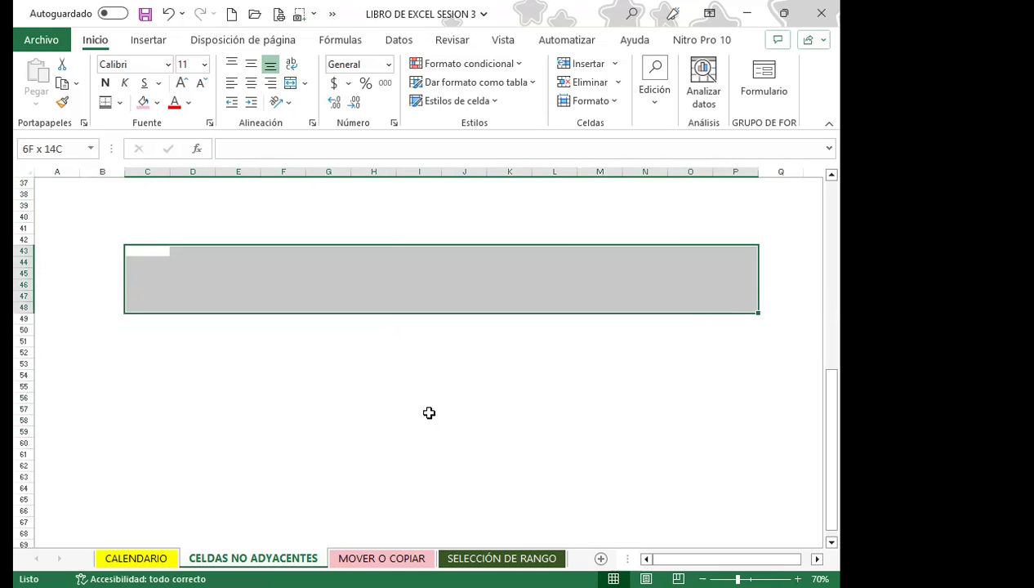
left_click(426, 418, "shift")
left_click(378, 217, "shift")
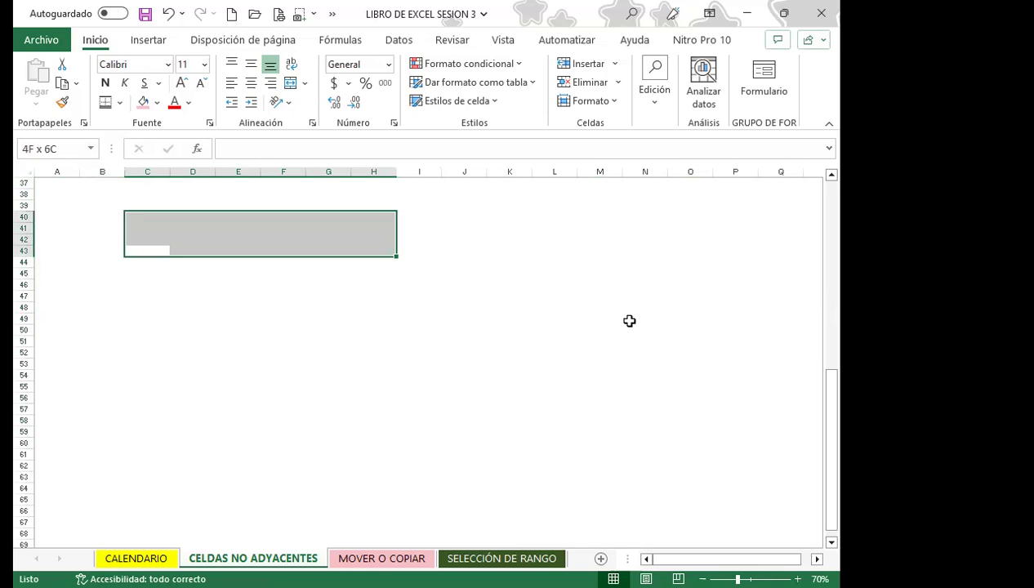
left_click(252, 294)
left_click(294, 285, "ctrl")
Add H52, J47:J48, M51, O47 and K42 to the scattered selection.
left_click(360, 350, "ctrl")
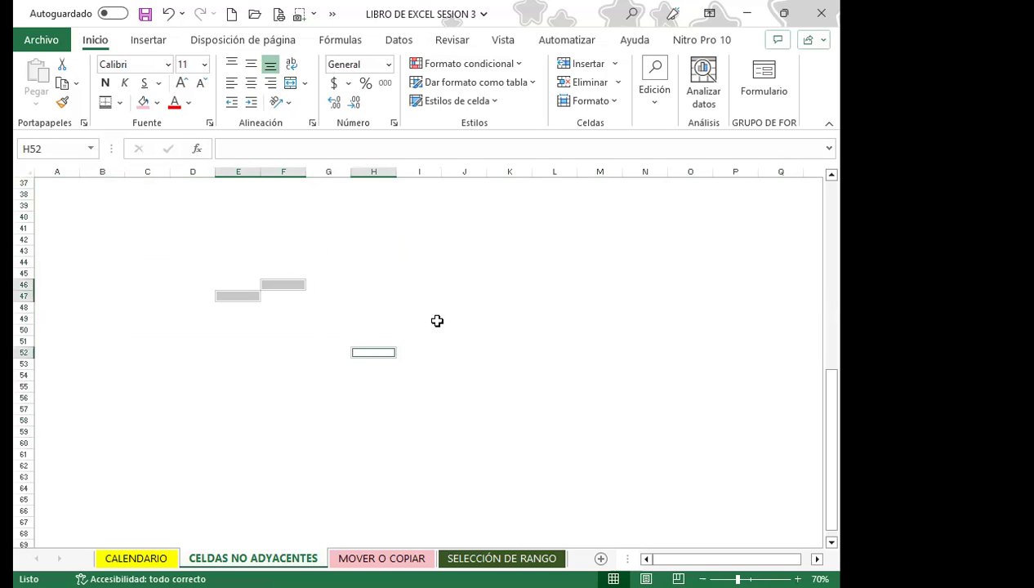
left_click_drag(458, 296, 458, 306)
left_click(580, 337, "ctrl")
left_click(668, 294, "ctrl")
left_click(522, 242, "ctrl")
Select a block from F54, resizing it until it settles on F45:O54.
left_click(286, 374)
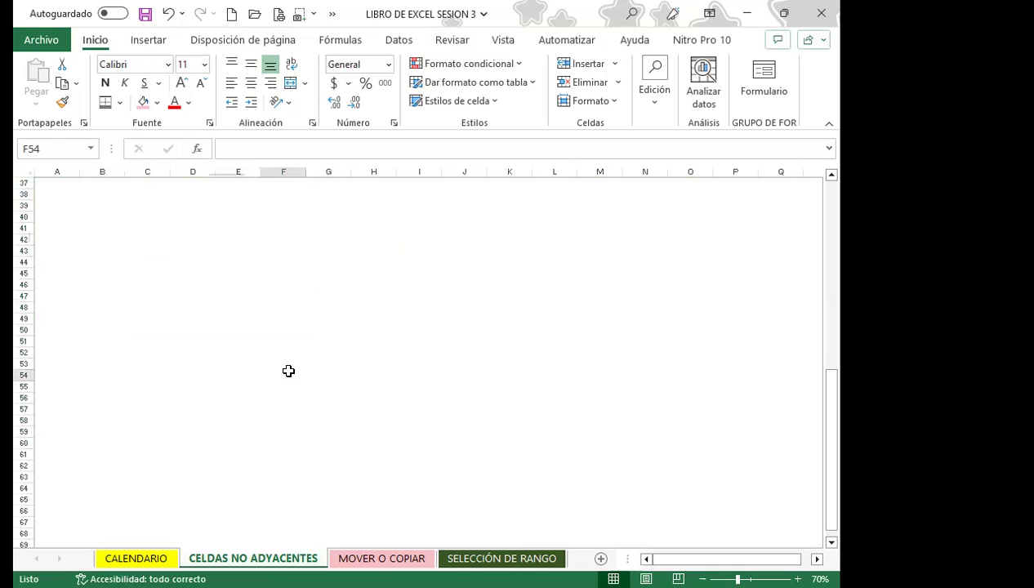
left_click_drag(279, 331, 646, 309)
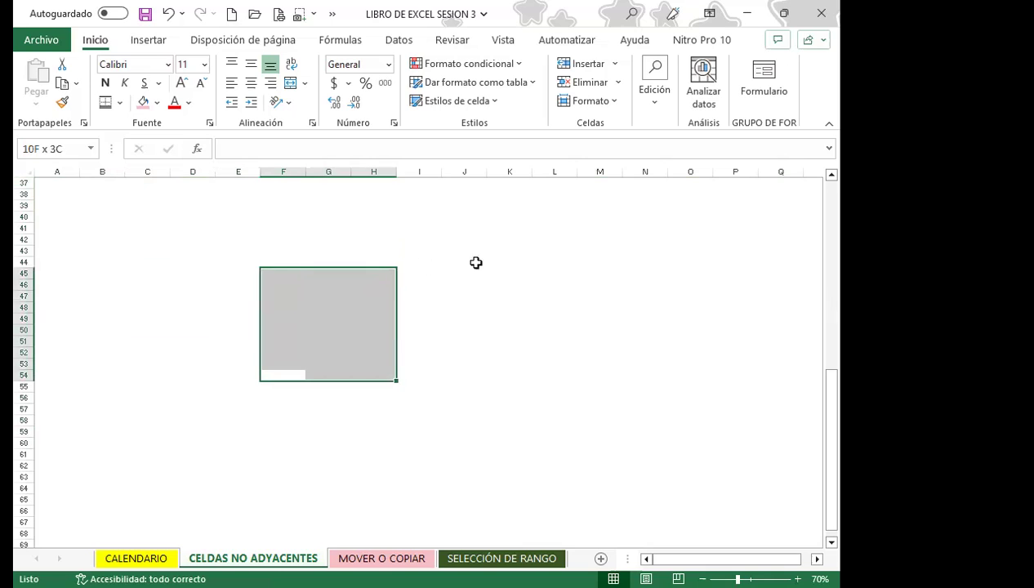
mouse_move(434, 445)
left_mouse_down()
mouse_move(547, 422)
mouse_move(143, 227)
left_mouse_up()
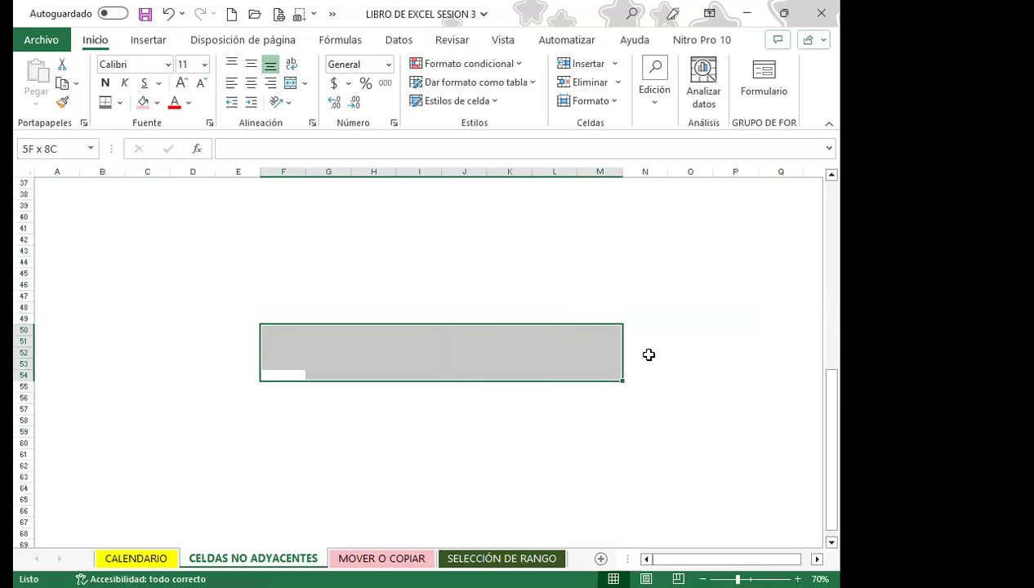
left_click_drag(452, 285, 681, 274)
Start a new scattered selection at C40, adding D43, G46:G47, I44, K51, L43 and N43.
left_click(164, 218)
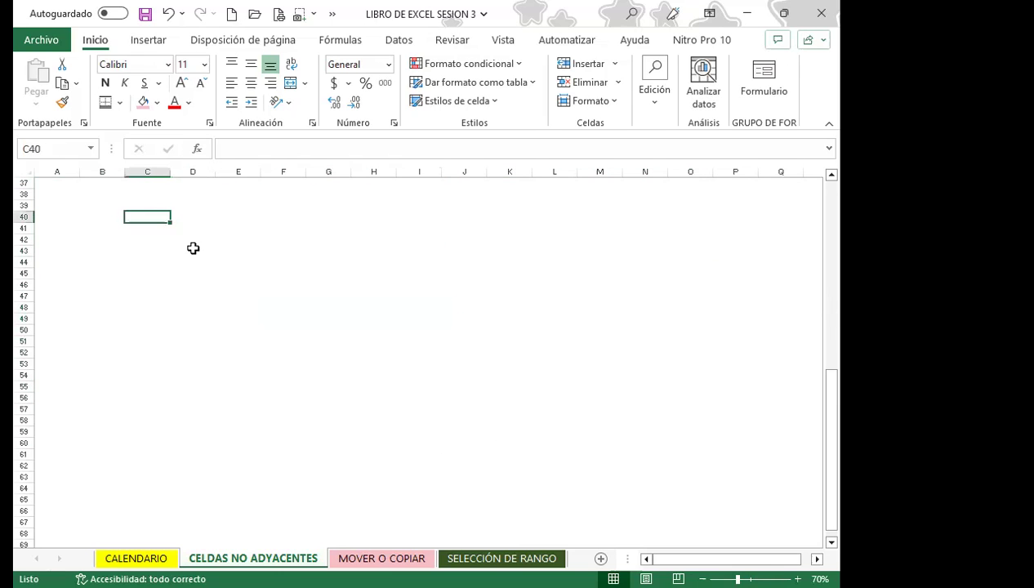
left_click(193, 248, "ctrl")
left_click_drag(328, 296, 325, 286)
left_click(418, 261, "ctrl")
left_click(510, 342, "ctrl")
left_click(555, 251, "ctrl")
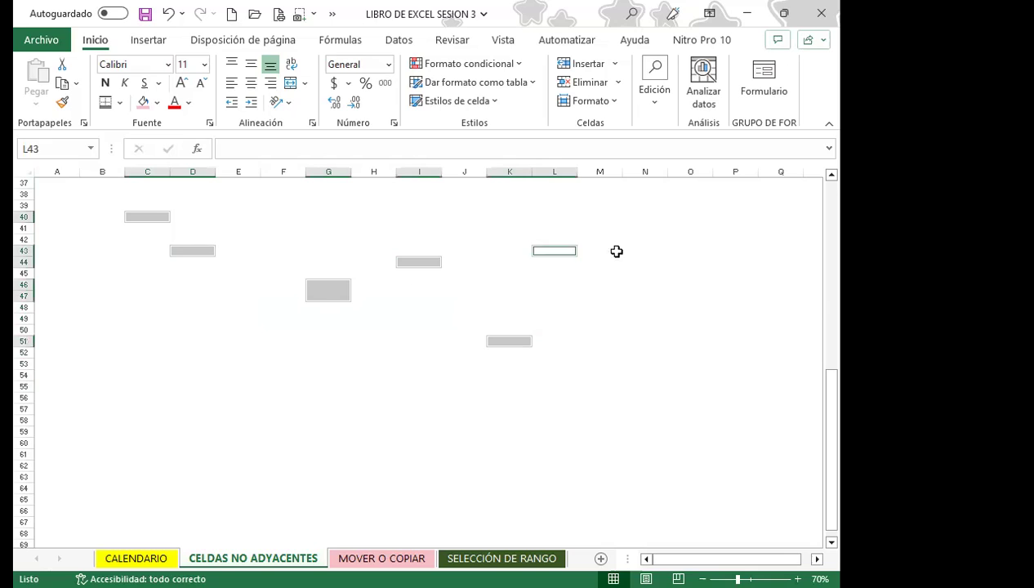
left_click(646, 251, "ctrl")
Add P51, K55:L55, H54:I54, J49 and K43 to the scattered selection.
left_click(735, 341, "ctrl")
left_click_drag(555, 386, 510, 386)
left_click_drag(418, 375, 374, 375)
left_click(457, 319, "ctrl")
left_click(521, 253, "ctrl")
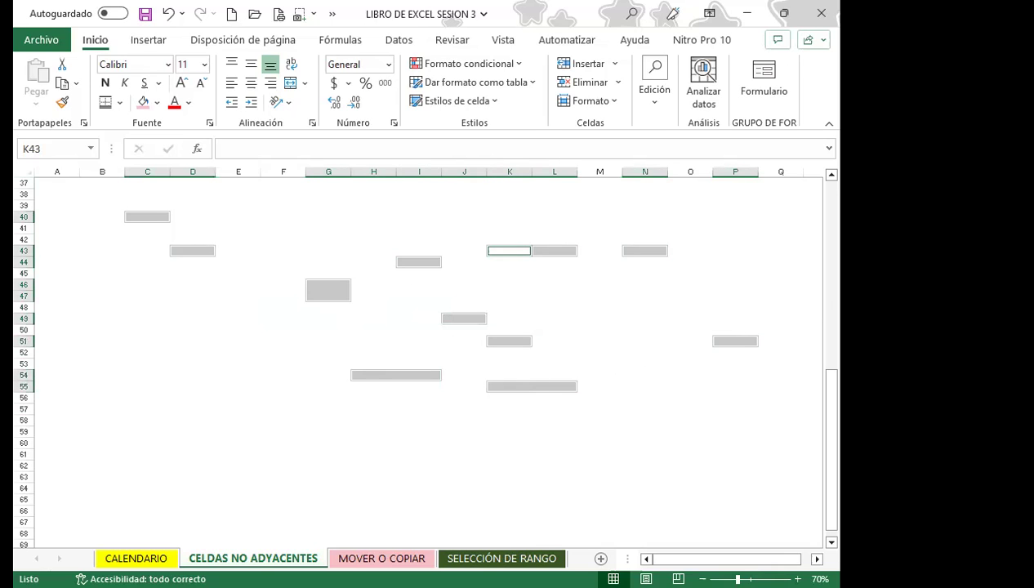
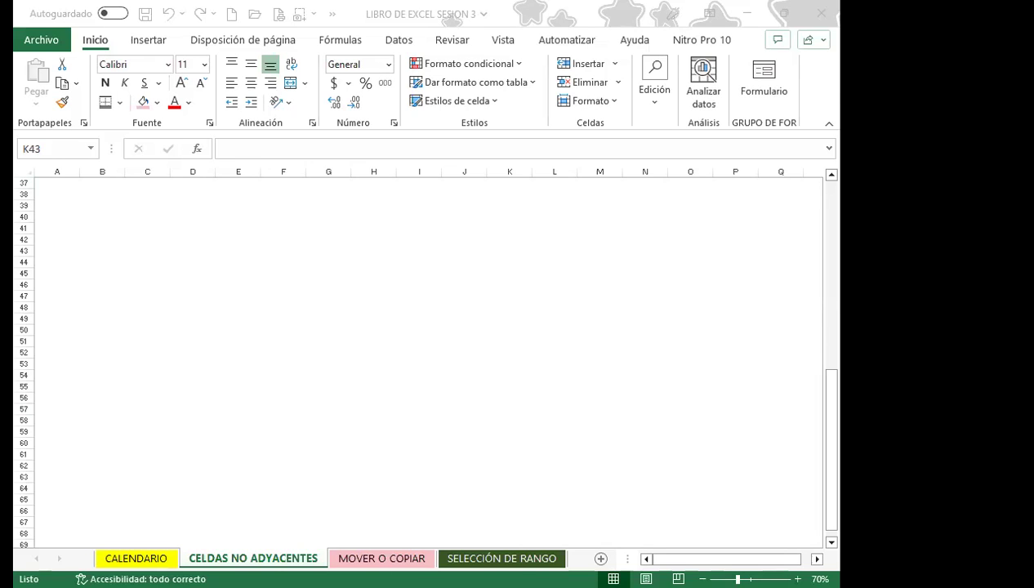
Switch from the Excel workbook to the class #3 forum in Firefox.
key("alt+Tab")
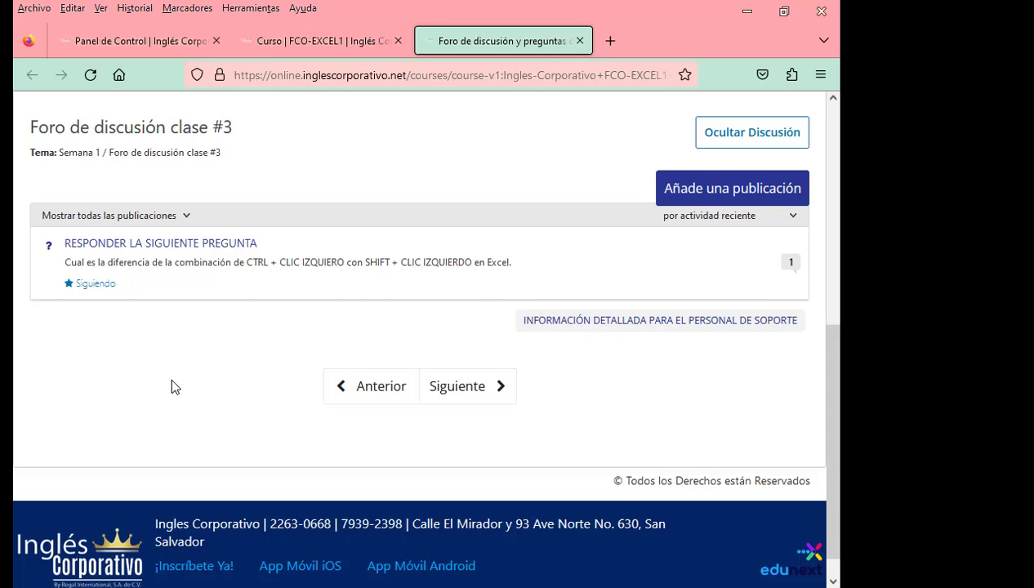
Reload the class #3 forum page so the shortcut question shows 4 responses.
scroll(170, 380, "up", 2)
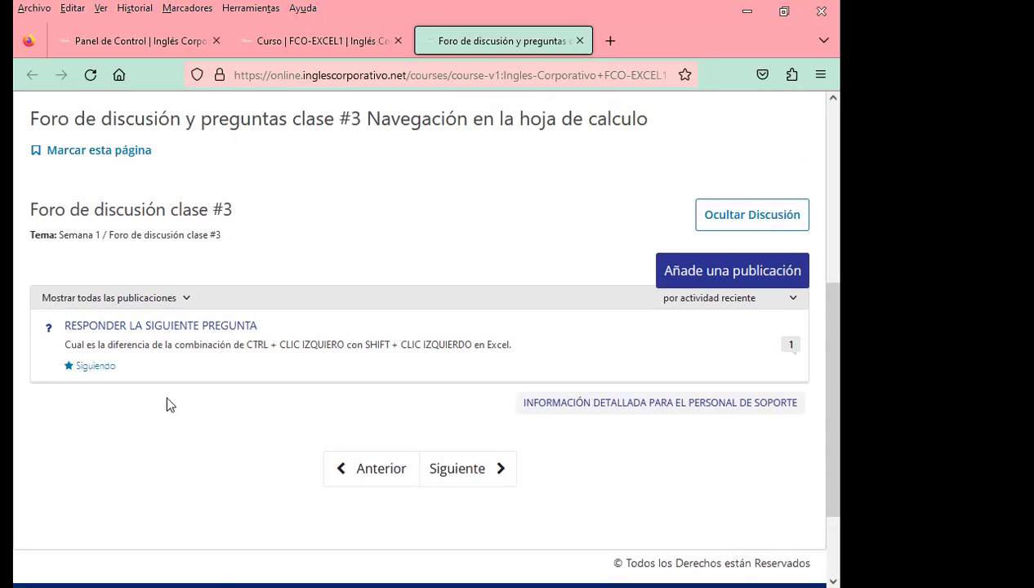
key("F5")
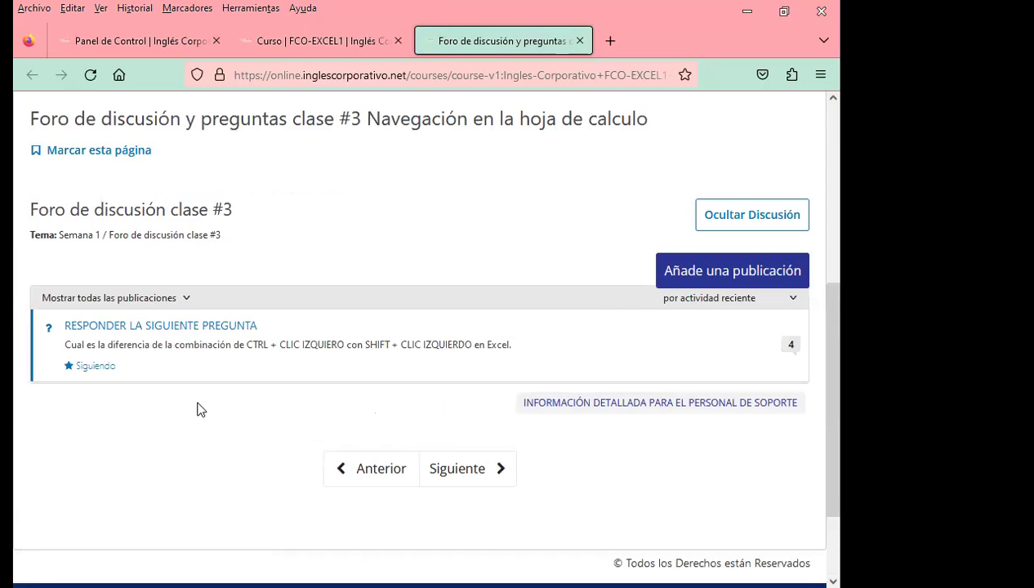
Open the question thread and post the thank-you comment, spaced with blank lines, under the first answer.
left_click(253, 345)
scroll(280, 453, "down", 1)
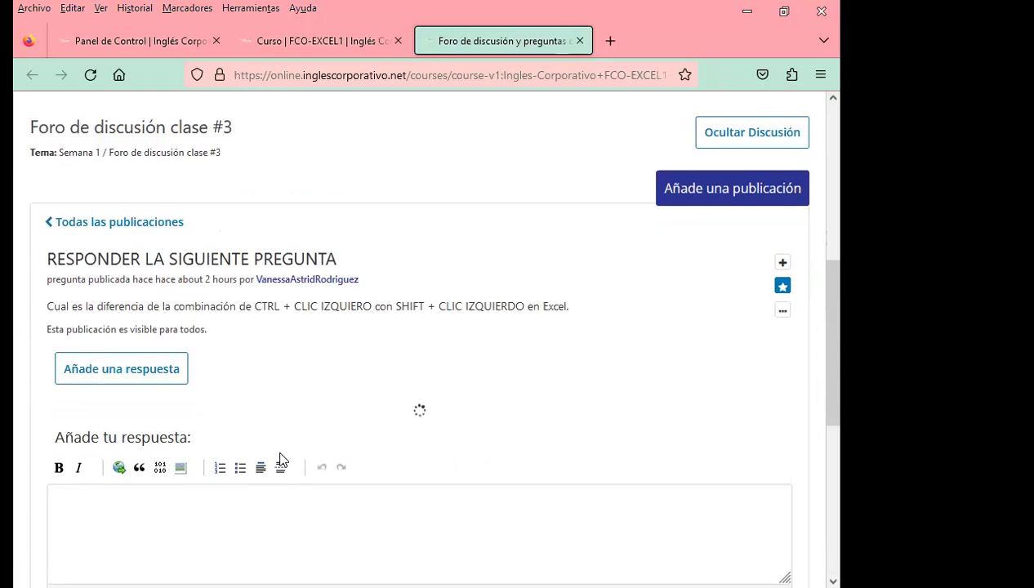
scroll(251, 464, "down", 2)
left_click(109, 389)
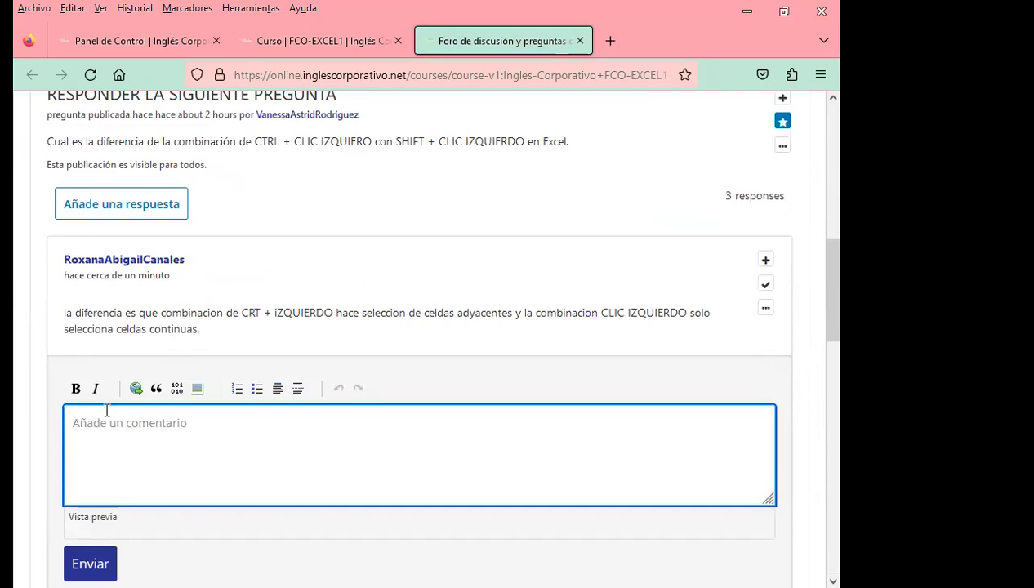
type("Saludos. Gracias por su respuesta. Atentamente. Inga. Vanessa Rodríguez.")
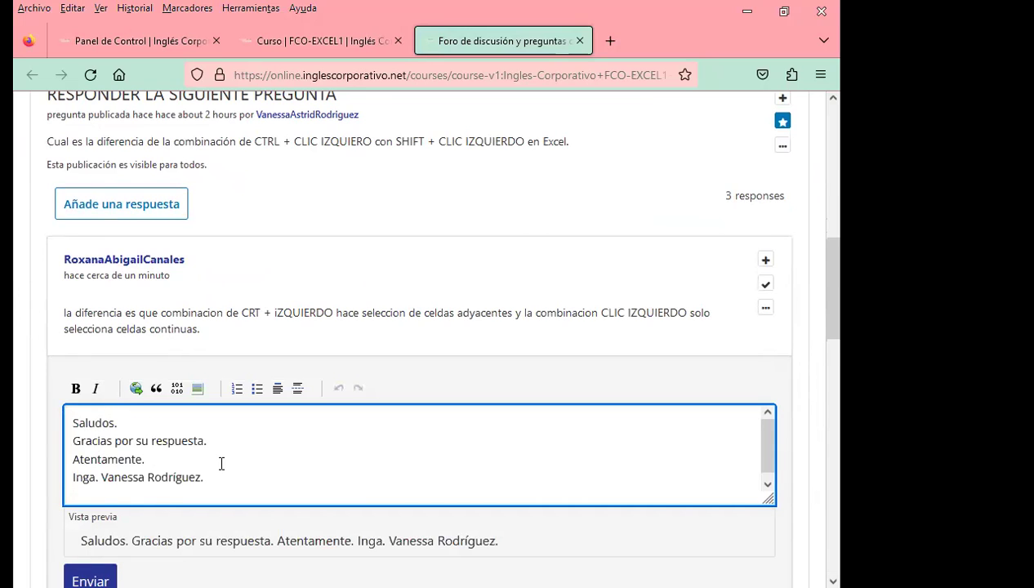
left_click(121, 423)
key("Return")
left_click(209, 459)
key("Return")
left_click_drag(72, 423, 224, 519)
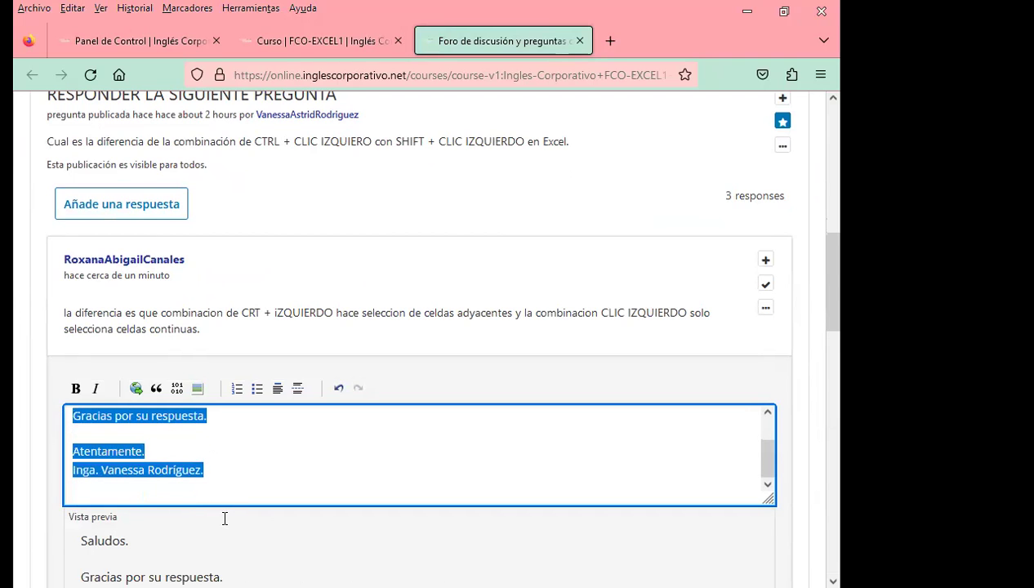
left_click(240, 480)
scroll(24, 500, "down", 2)
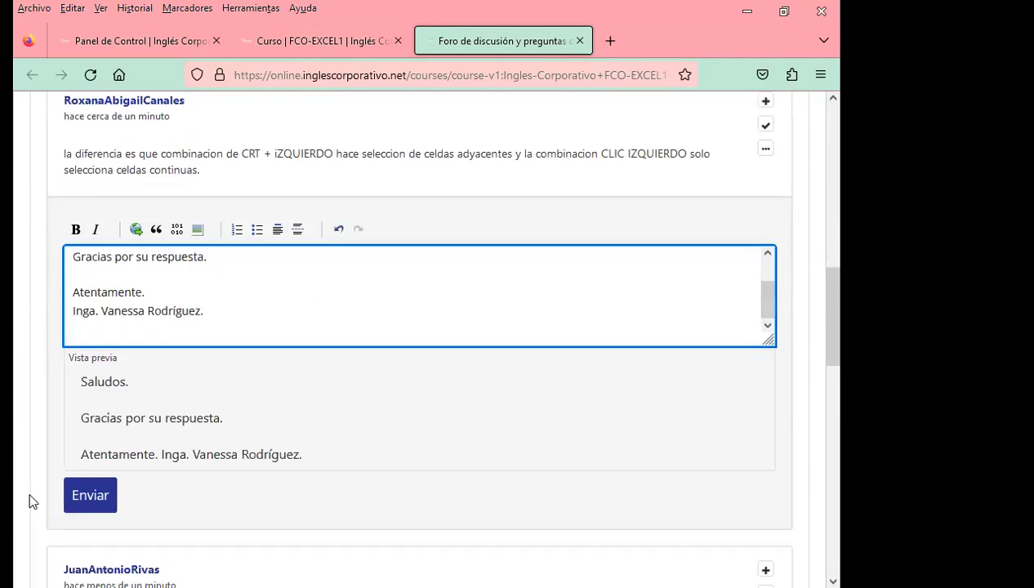
left_click(79, 497)
Post the pasted thank-you comment under the second student answer.
scroll(16, 446, "down", 2)
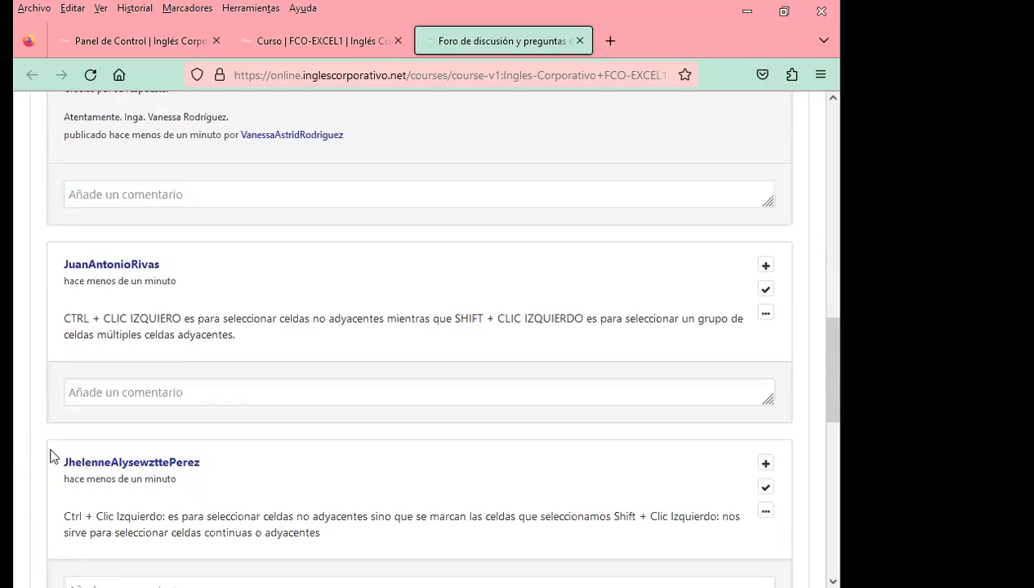
left_click(89, 398)
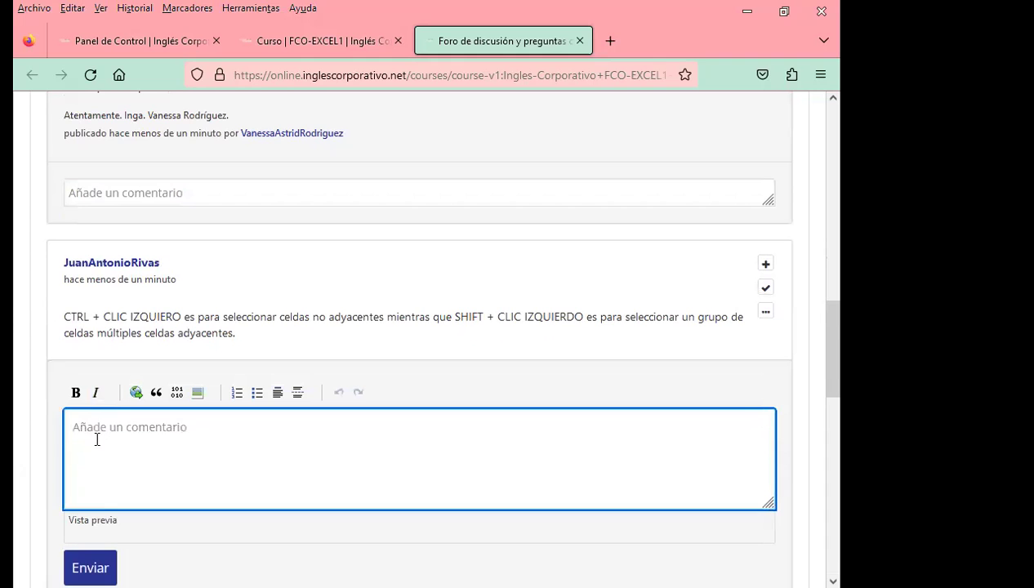
key("ctrl+v")
scroll(58, 489, "down", 2)
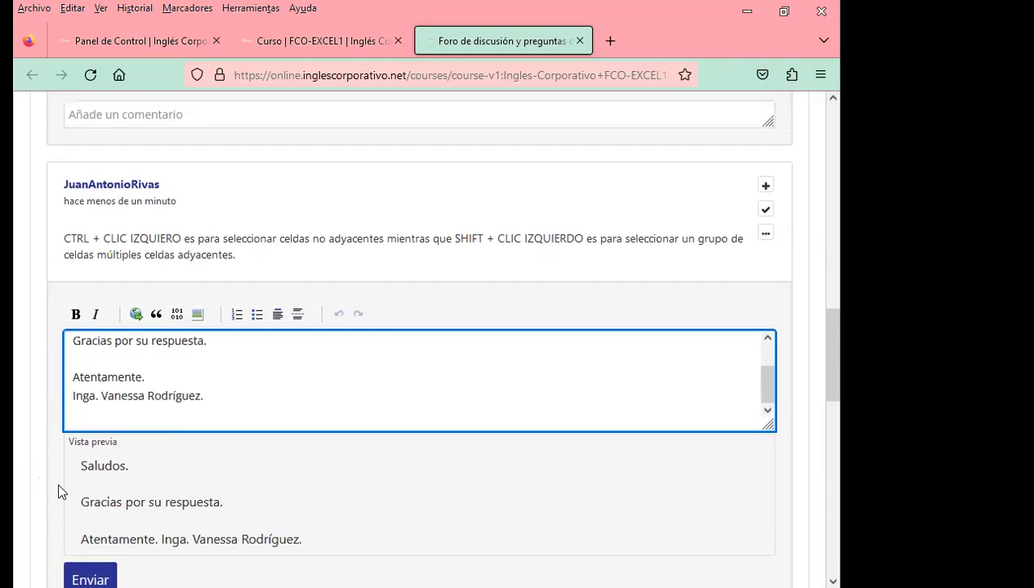
key("Tab")
key("Return")
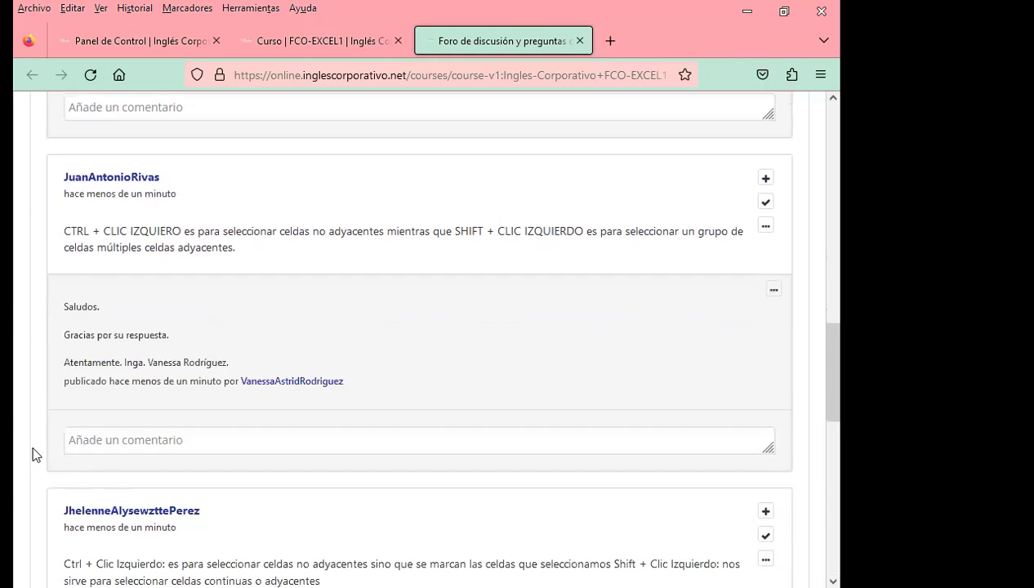
scroll(33, 454, "down", 3)
Post the pasted thank-you comment under the third student answer.
left_click(91, 402)
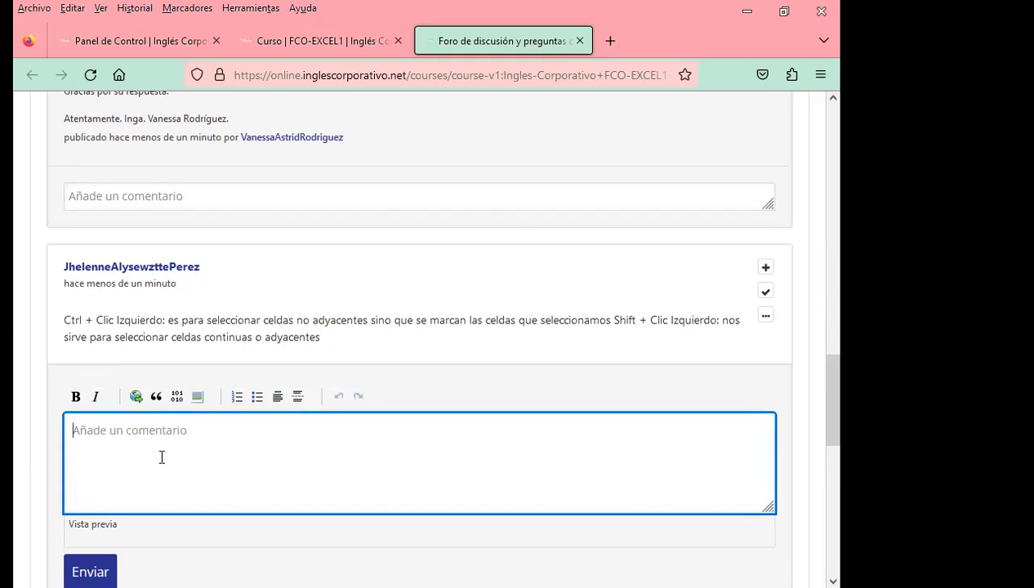
key("ctrl+v")
scroll(13, 454, "down", 2)
left_click(98, 495)
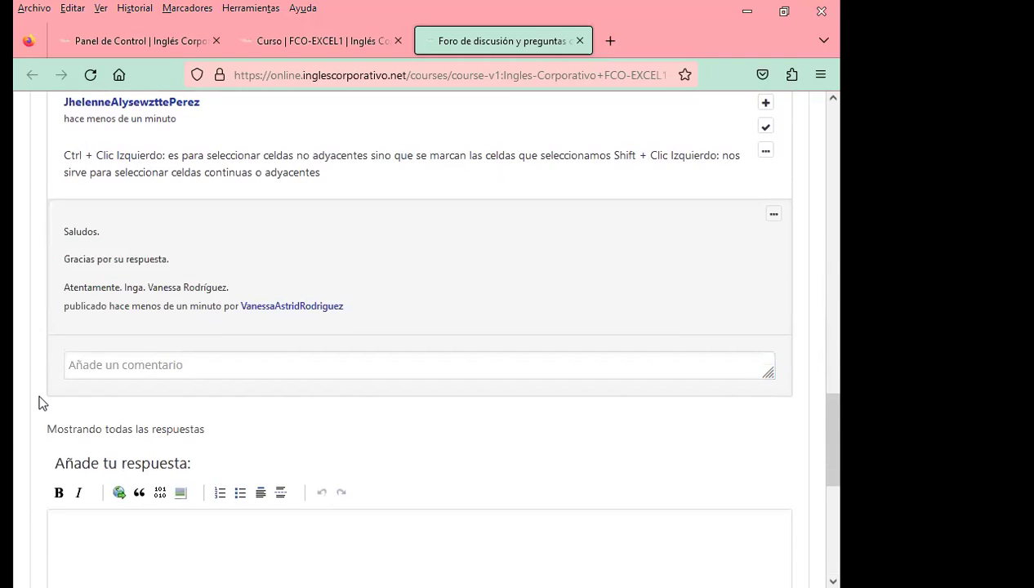
scroll(39, 392, "up", 3)
scroll(39, 382, "up", 7)
scroll(41, 382, "up", 4)
Review the thread, then reload the forum list, which now counts 9 items with 2 new.
scroll(41, 381, "up", 5)
scroll(388, 501, "down", 3)
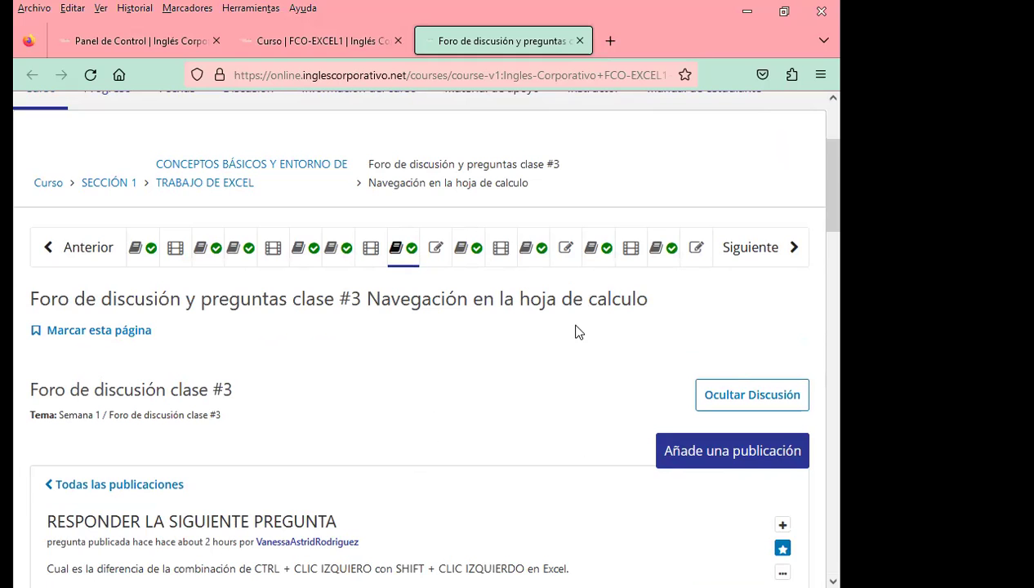
scroll(427, 362, "down", 7)
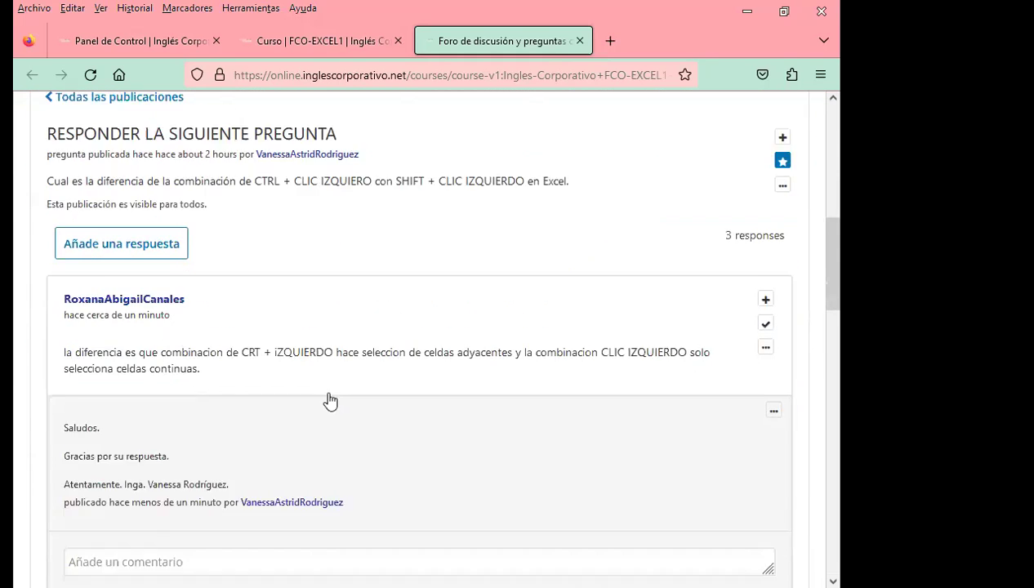
scroll(282, 408, "down", 4)
scroll(285, 414, "down", 4)
scroll(285, 417, "down", 4)
scroll(291, 417, "down", 1)
scroll(369, 390, "up", 9)
key("F5")
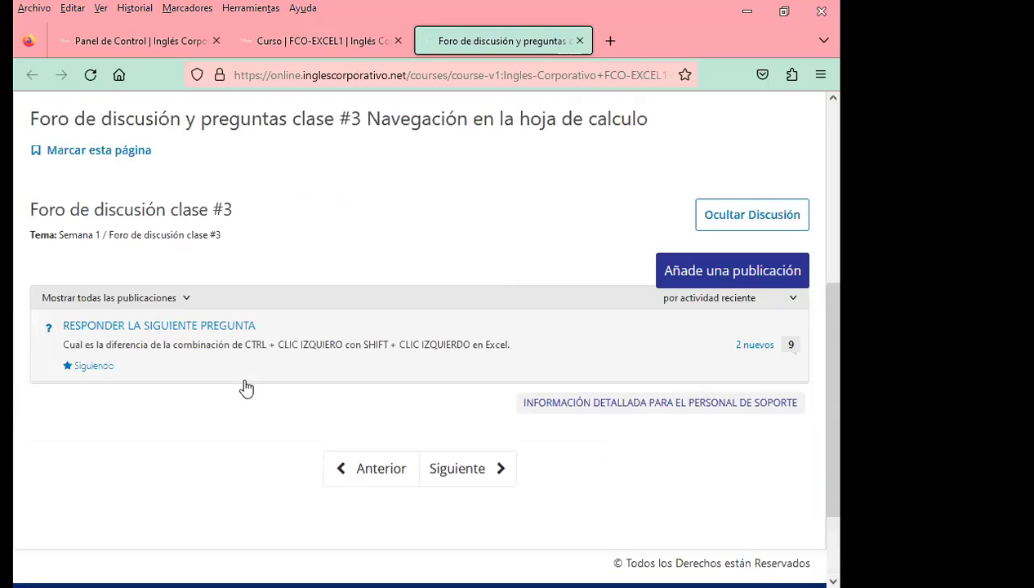
Reopen the question thread and paste the thank-you comment under the fourth student answer.
left_click(214, 360)
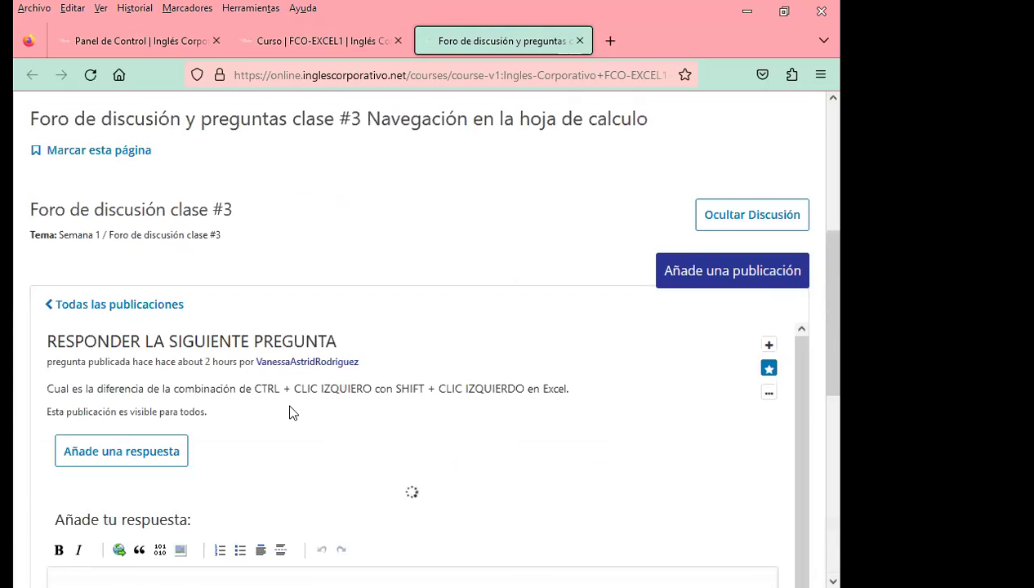
scroll(90, 428, "down", 5)
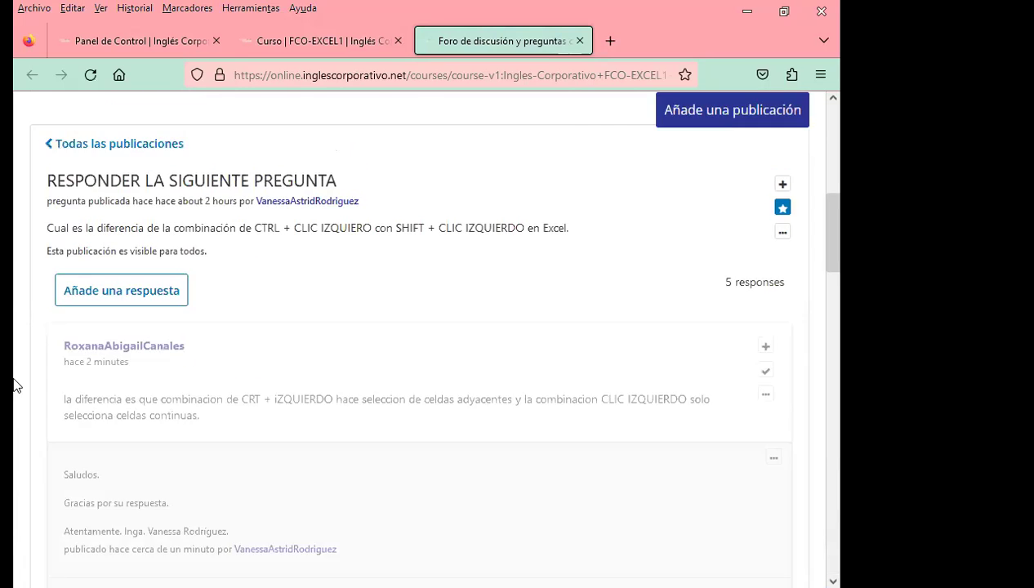
scroll(29, 376, "down", 5)
scroll(29, 376, "down", 5)
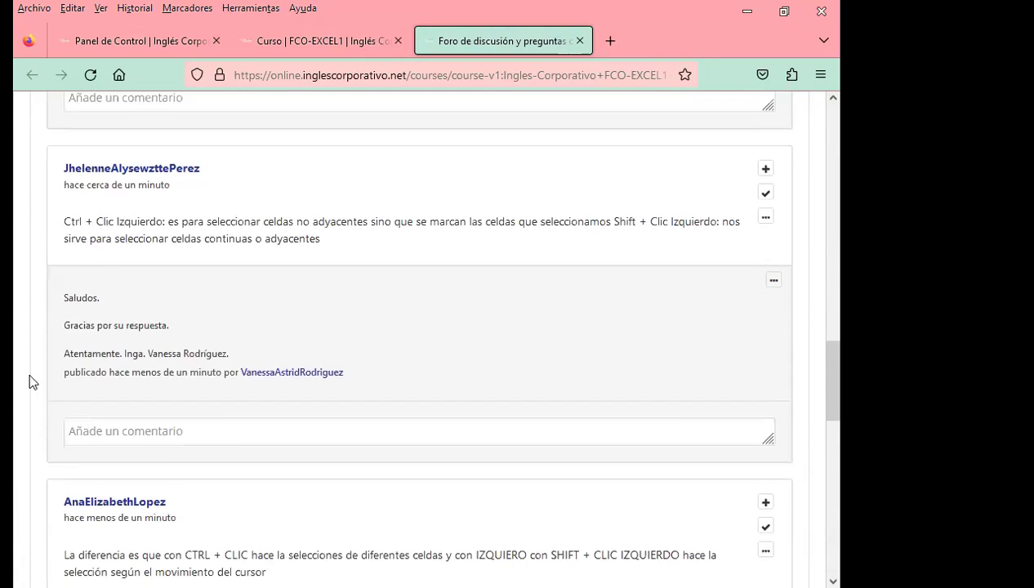
scroll(30, 377, "down", 3)
left_click(98, 400)
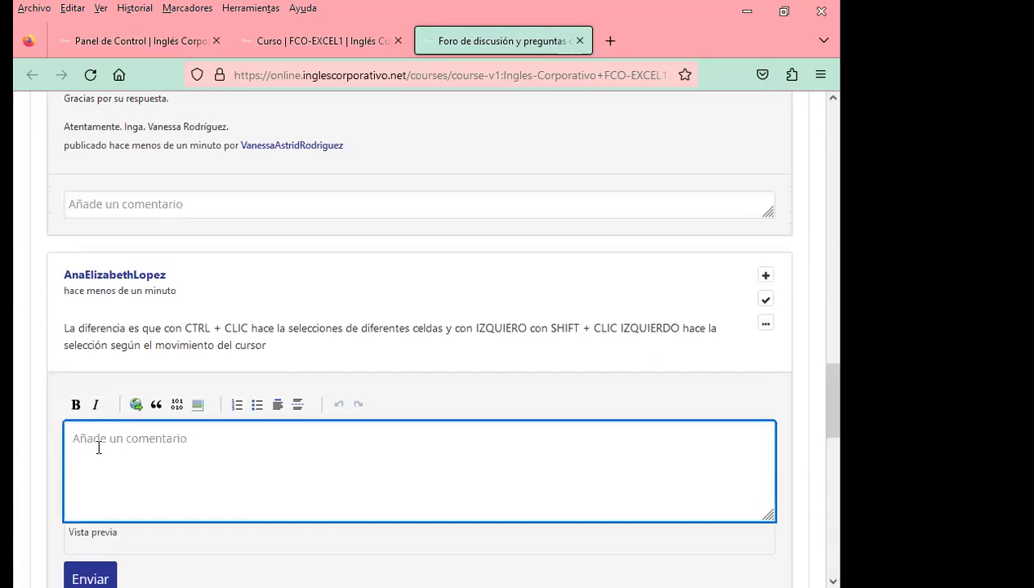
key("ctrl+v")
Paste and post the thank-you comment under the fifth student answer.
scroll(24, 458, "down", 2)
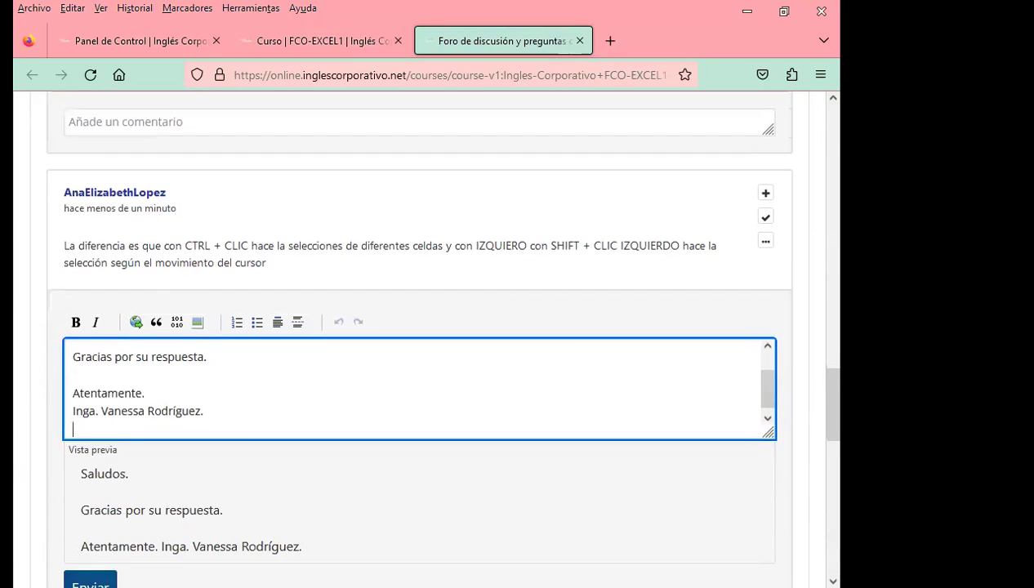
scroll(30, 477, "down", 6)
left_click(93, 393)
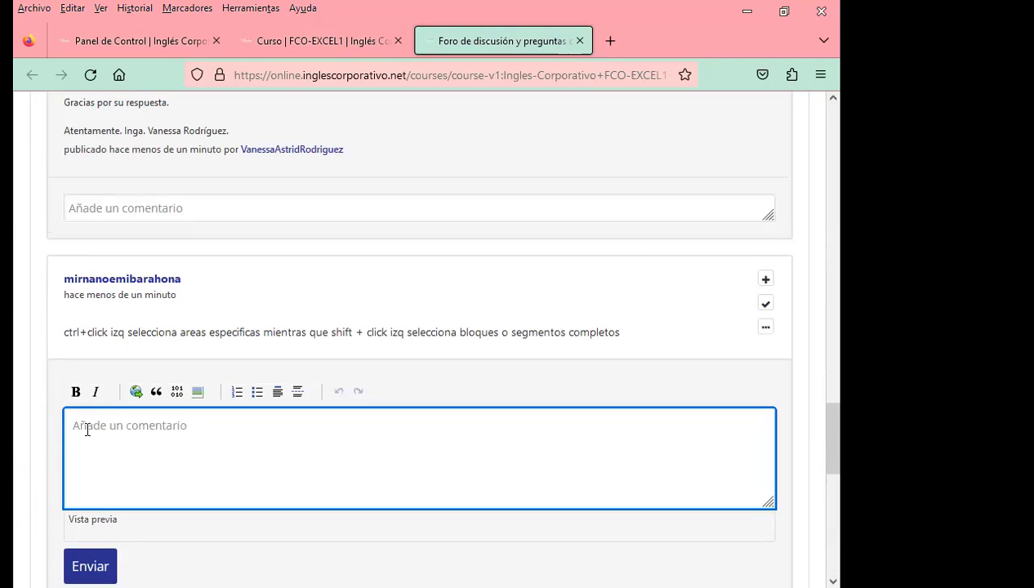
key("ctrl+v")
scroll(13, 439, "down", 1)
scroll(13, 440, "down", 3)
left_click(100, 494)
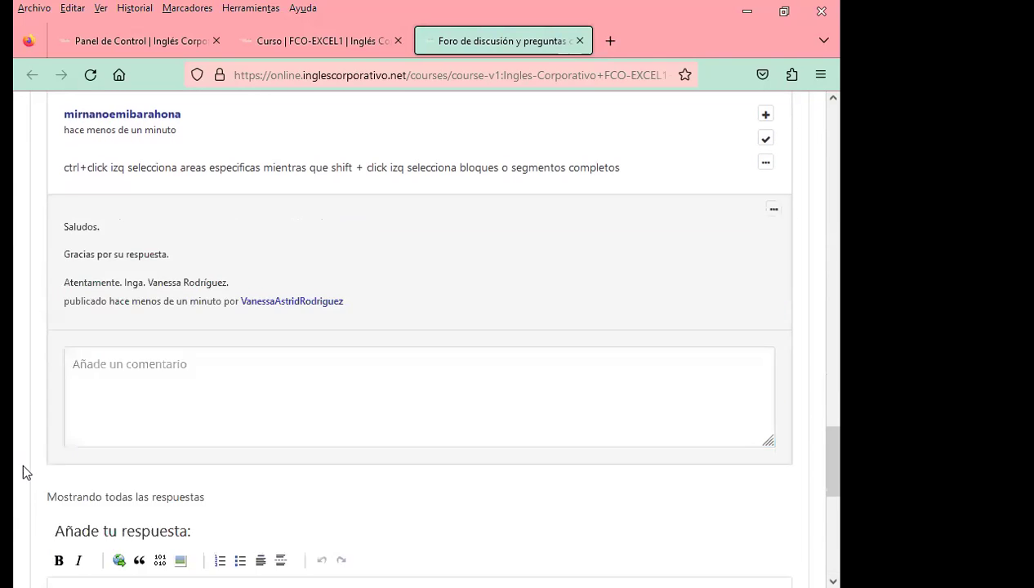
scroll(22, 441, "down", 3)
scroll(24, 438, "up", 5)
scroll(24, 443, "up", 2)
scroll(25, 443, "up", 2)
scroll(25, 444, "up", 5)
scroll(27, 444, "up", 2)
scroll(29, 441, "up", 3)
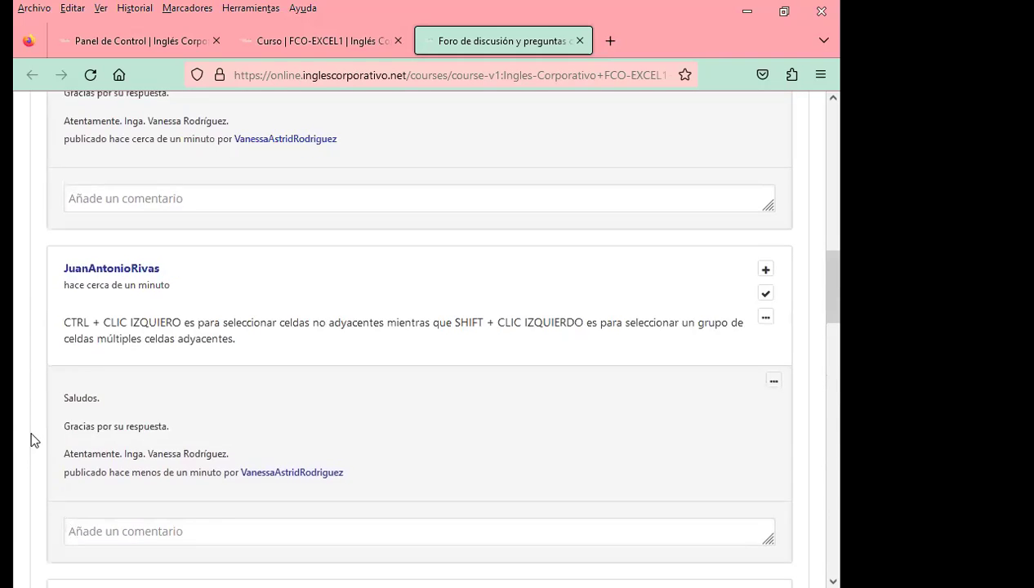
scroll(30, 438, "up", 10)
scroll(32, 433, "up", 2)
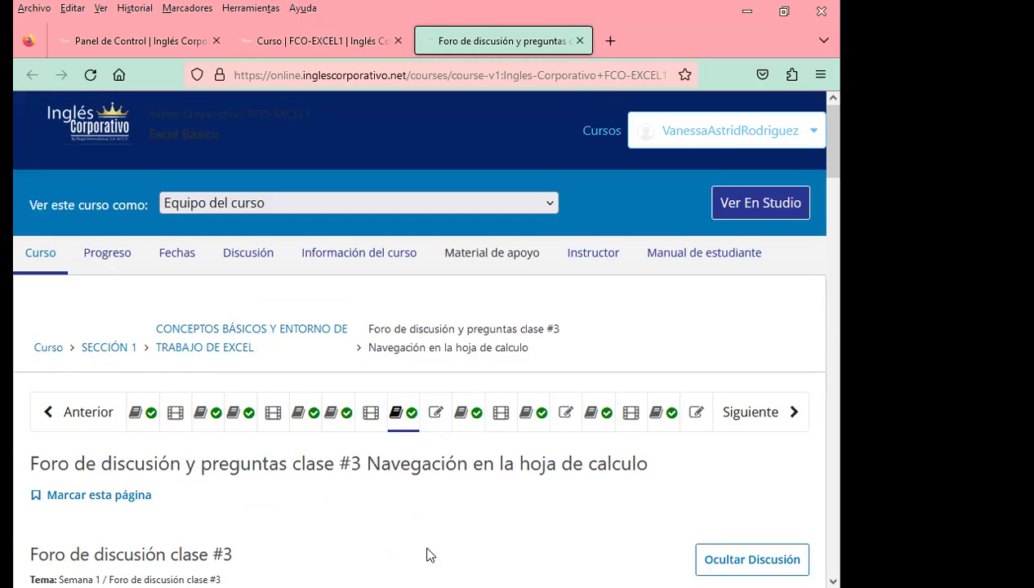
scroll(422, 522, "down", 1)
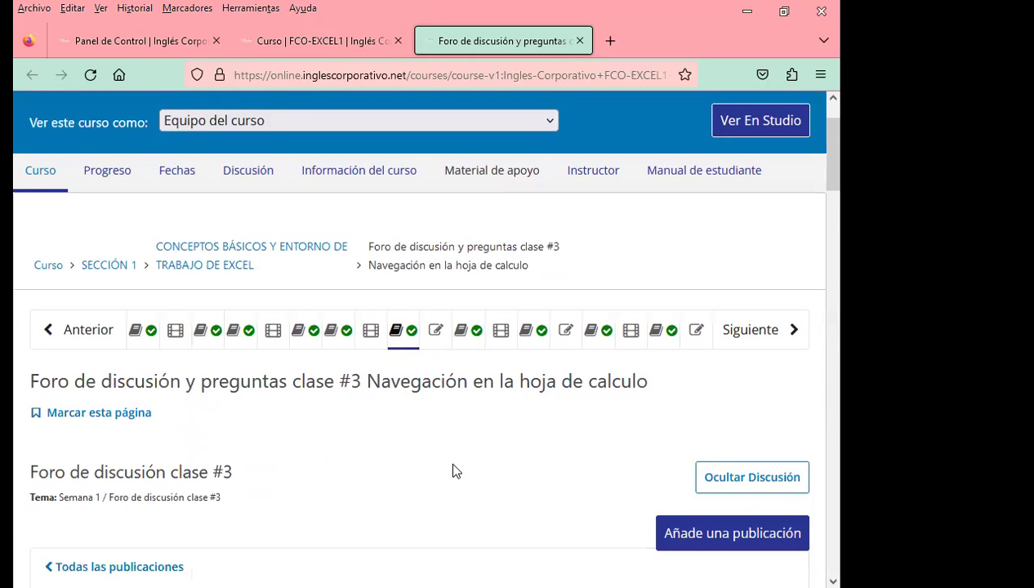
scroll(456, 469, "down", 1)
scroll(456, 468, "down", 1)
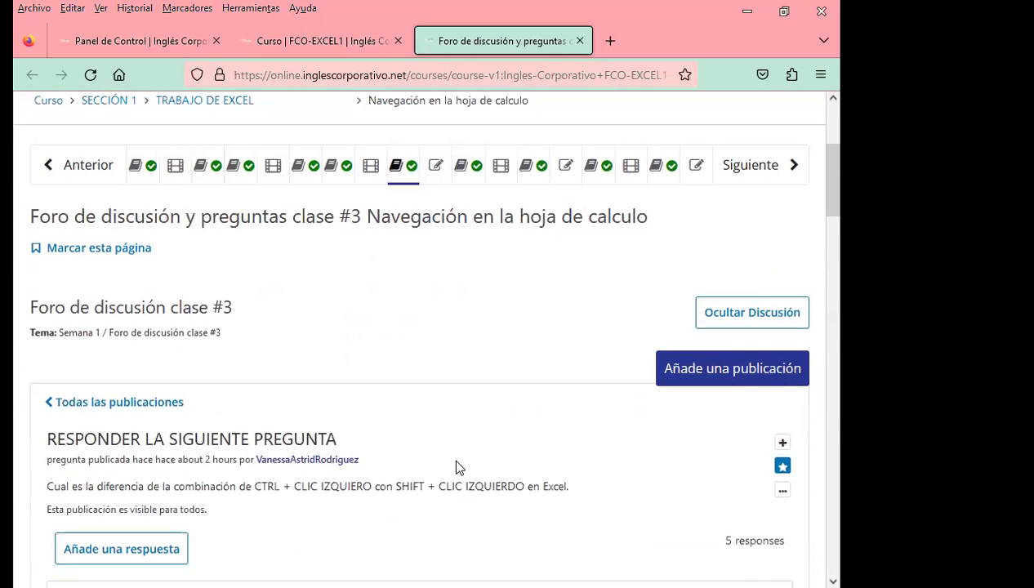
scroll(449, 474, "up", 2)
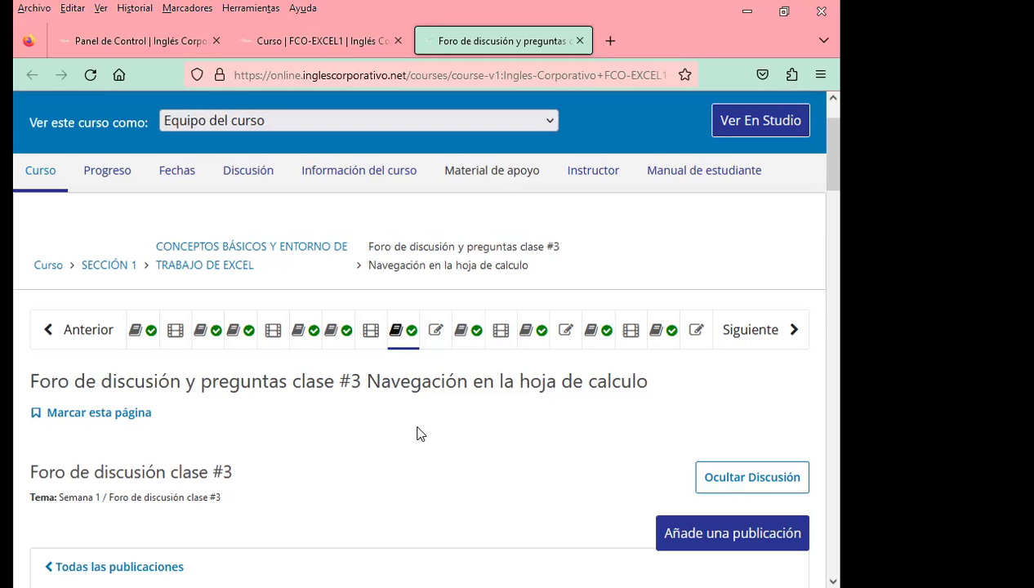
scroll(409, 440, "down", 3)
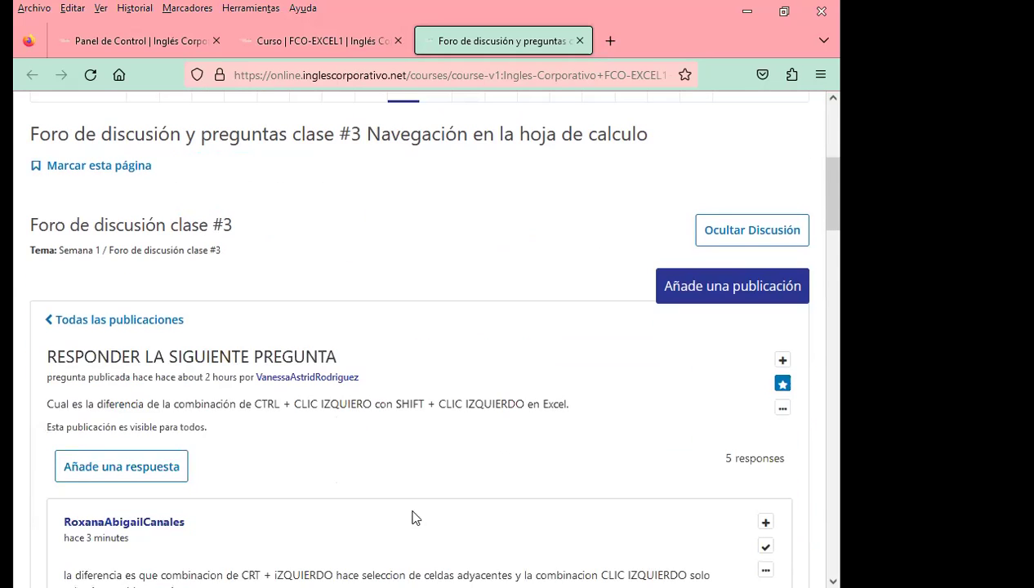